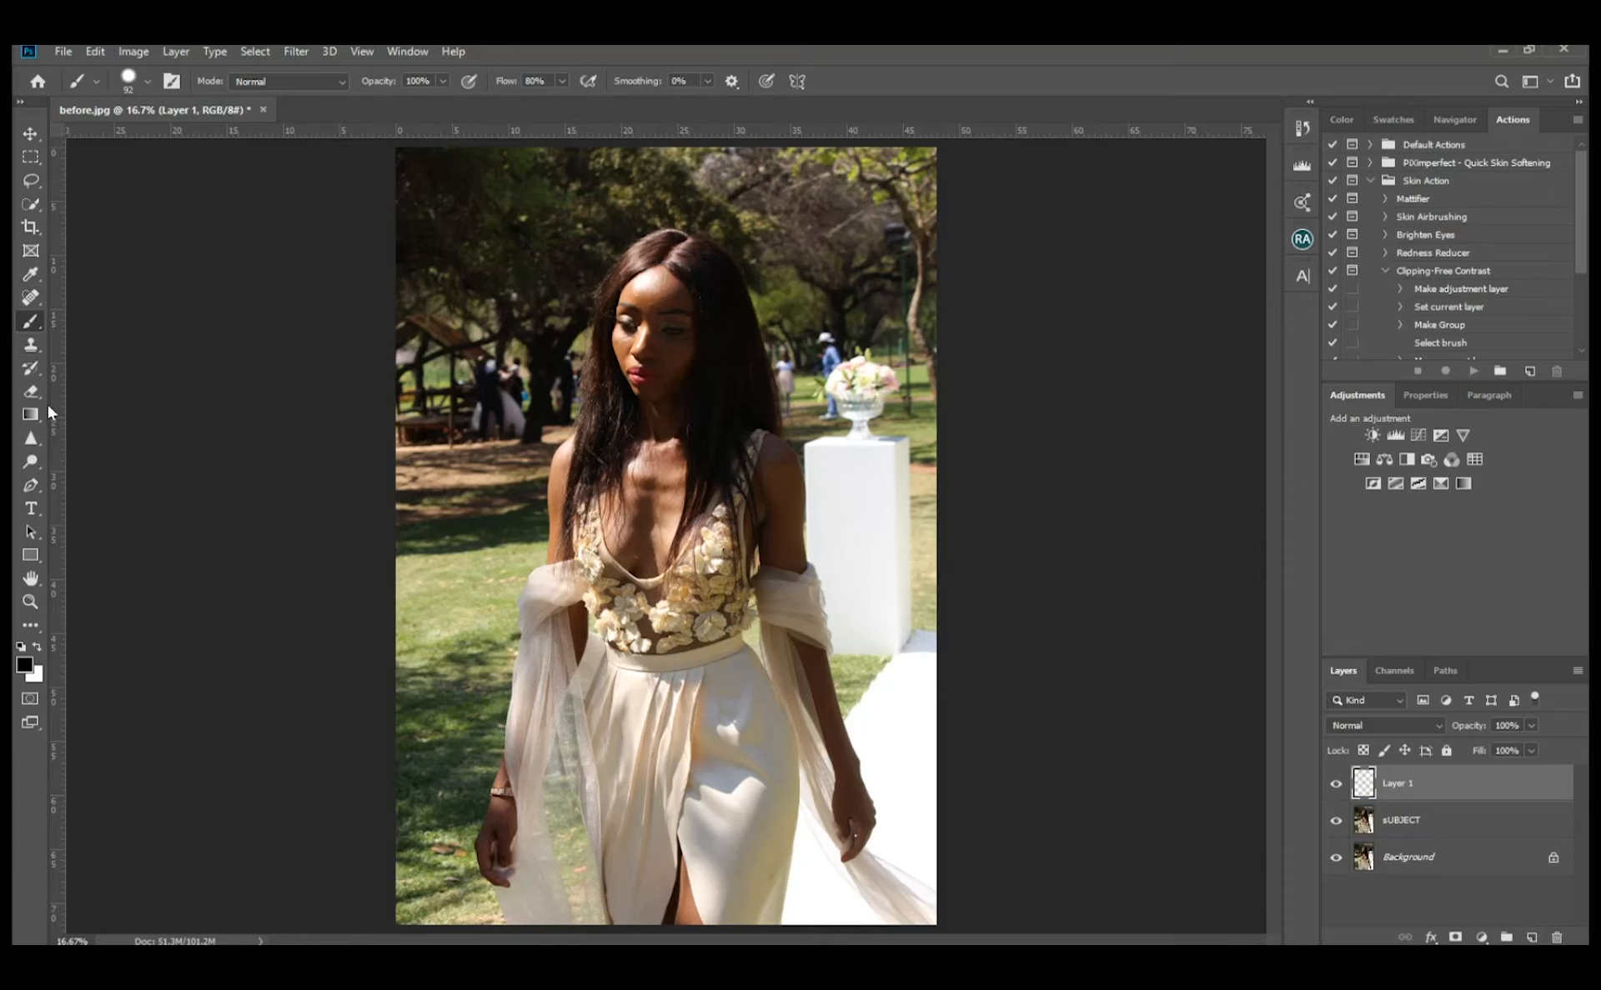
Step: Remove the bump between the eyebrows on Layer 1 with the Spot Healing Brush at about 53 px
left_click(29, 298)
right_click(30, 299)
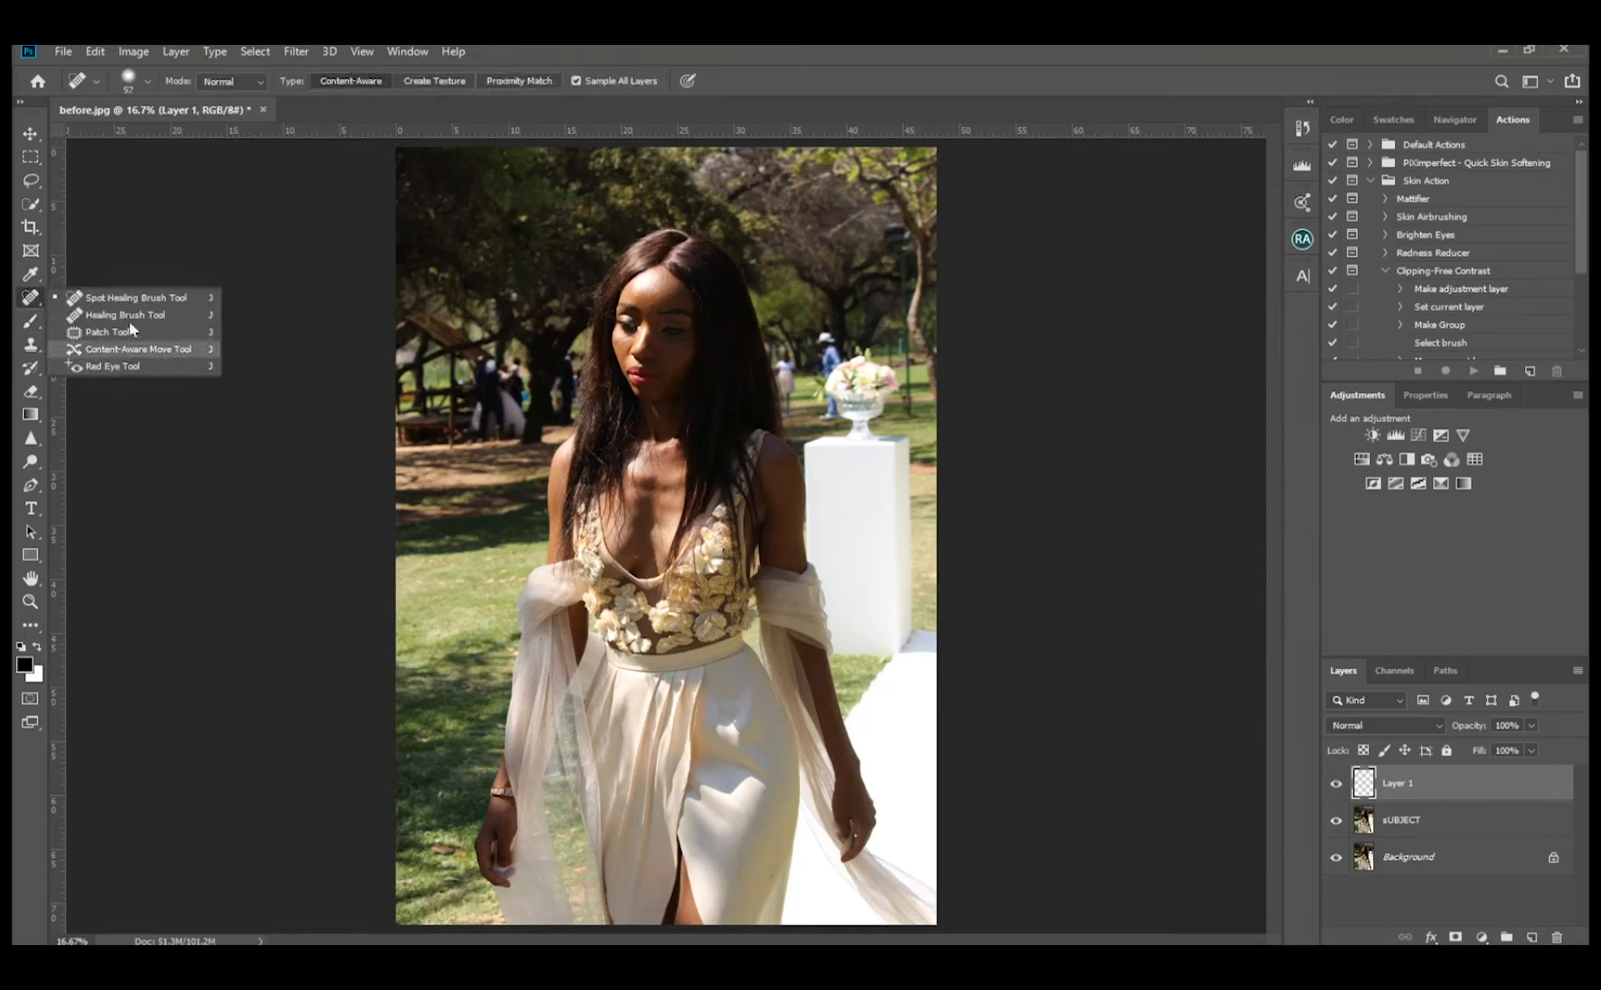
left_click(134, 298)
scroll(669, 346, "up", 10)
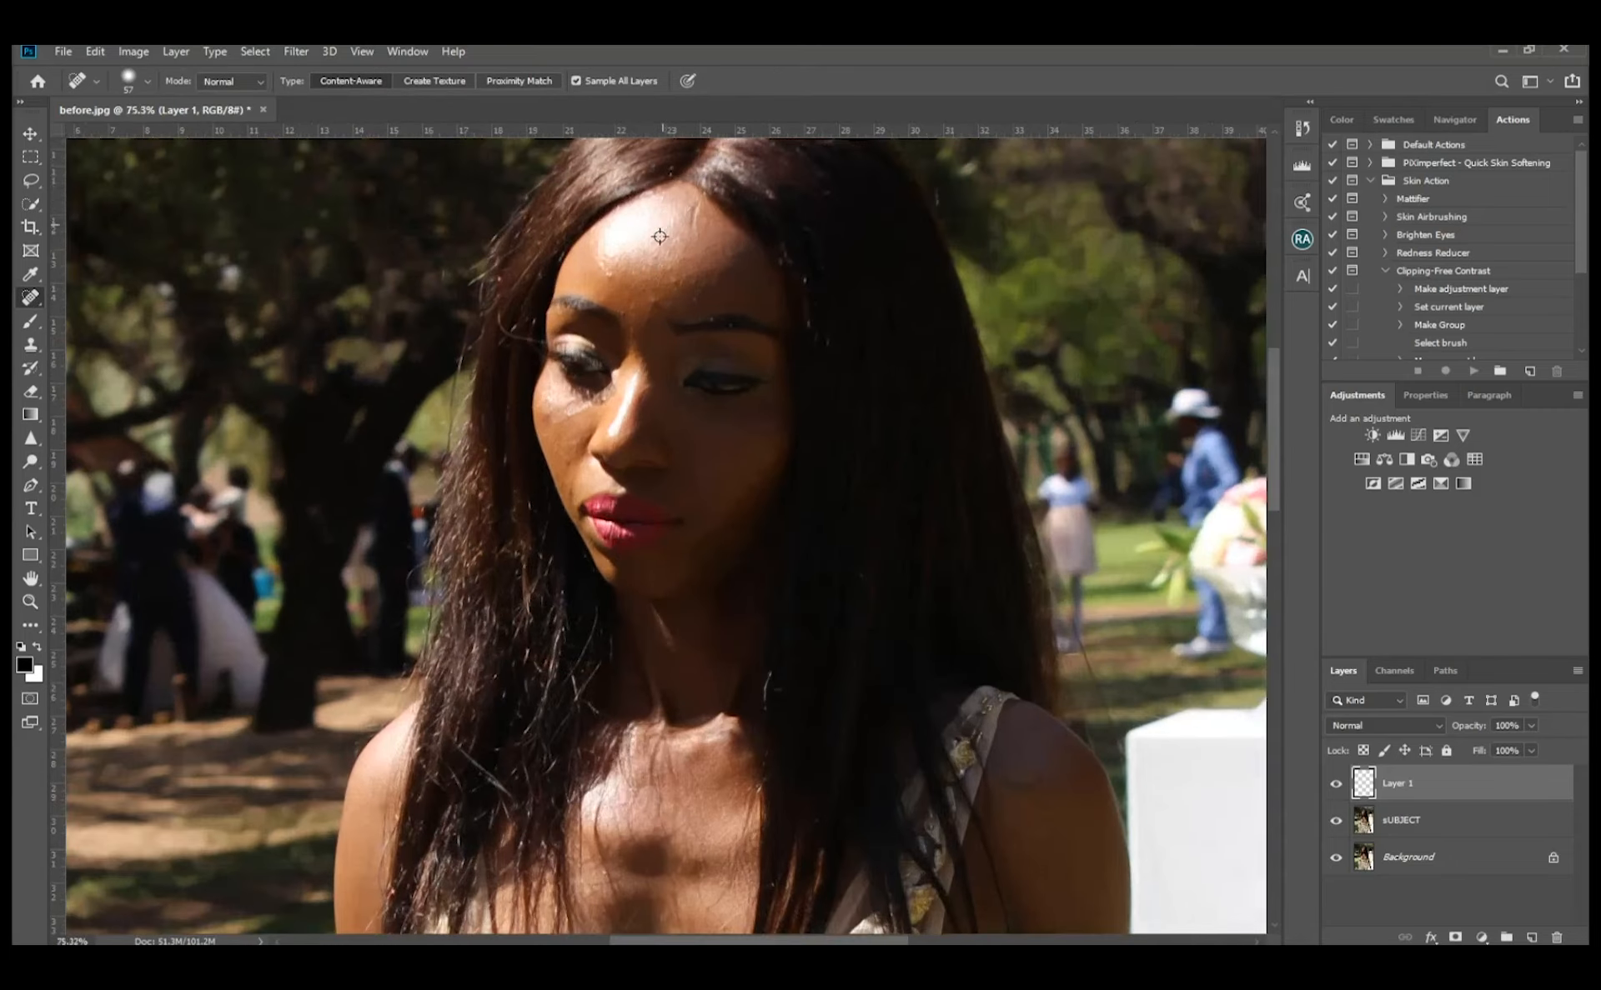
scroll(664, 381, "up", 4)
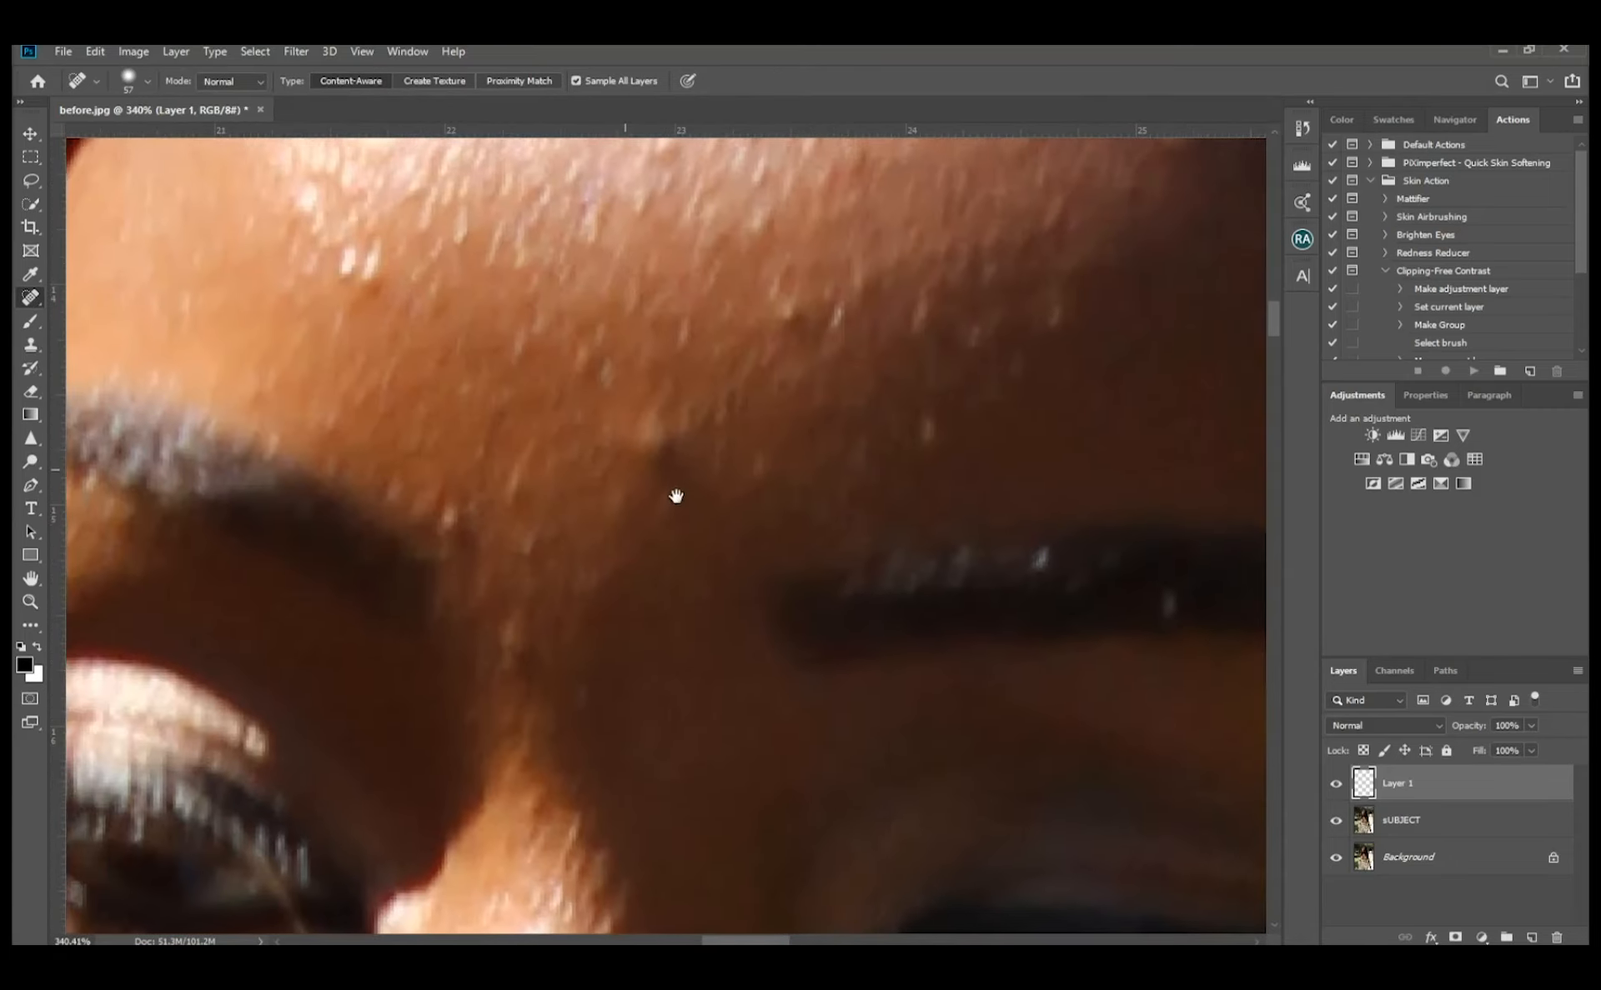
right_click(669, 453, "alt")
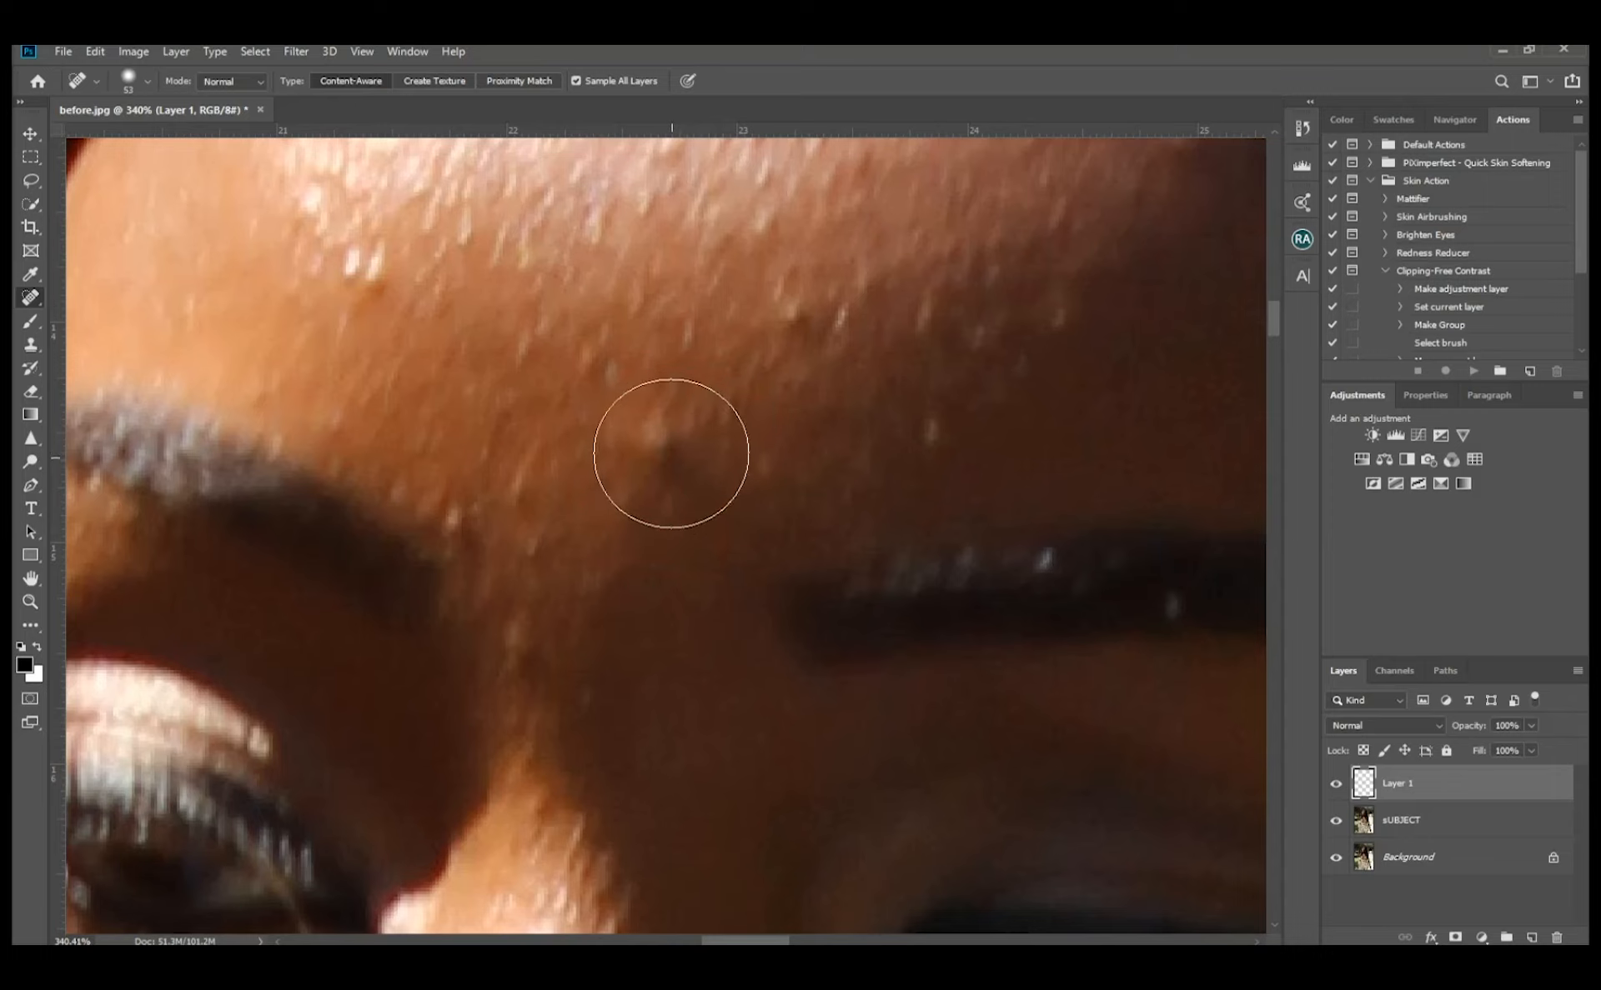
left_click(669, 450)
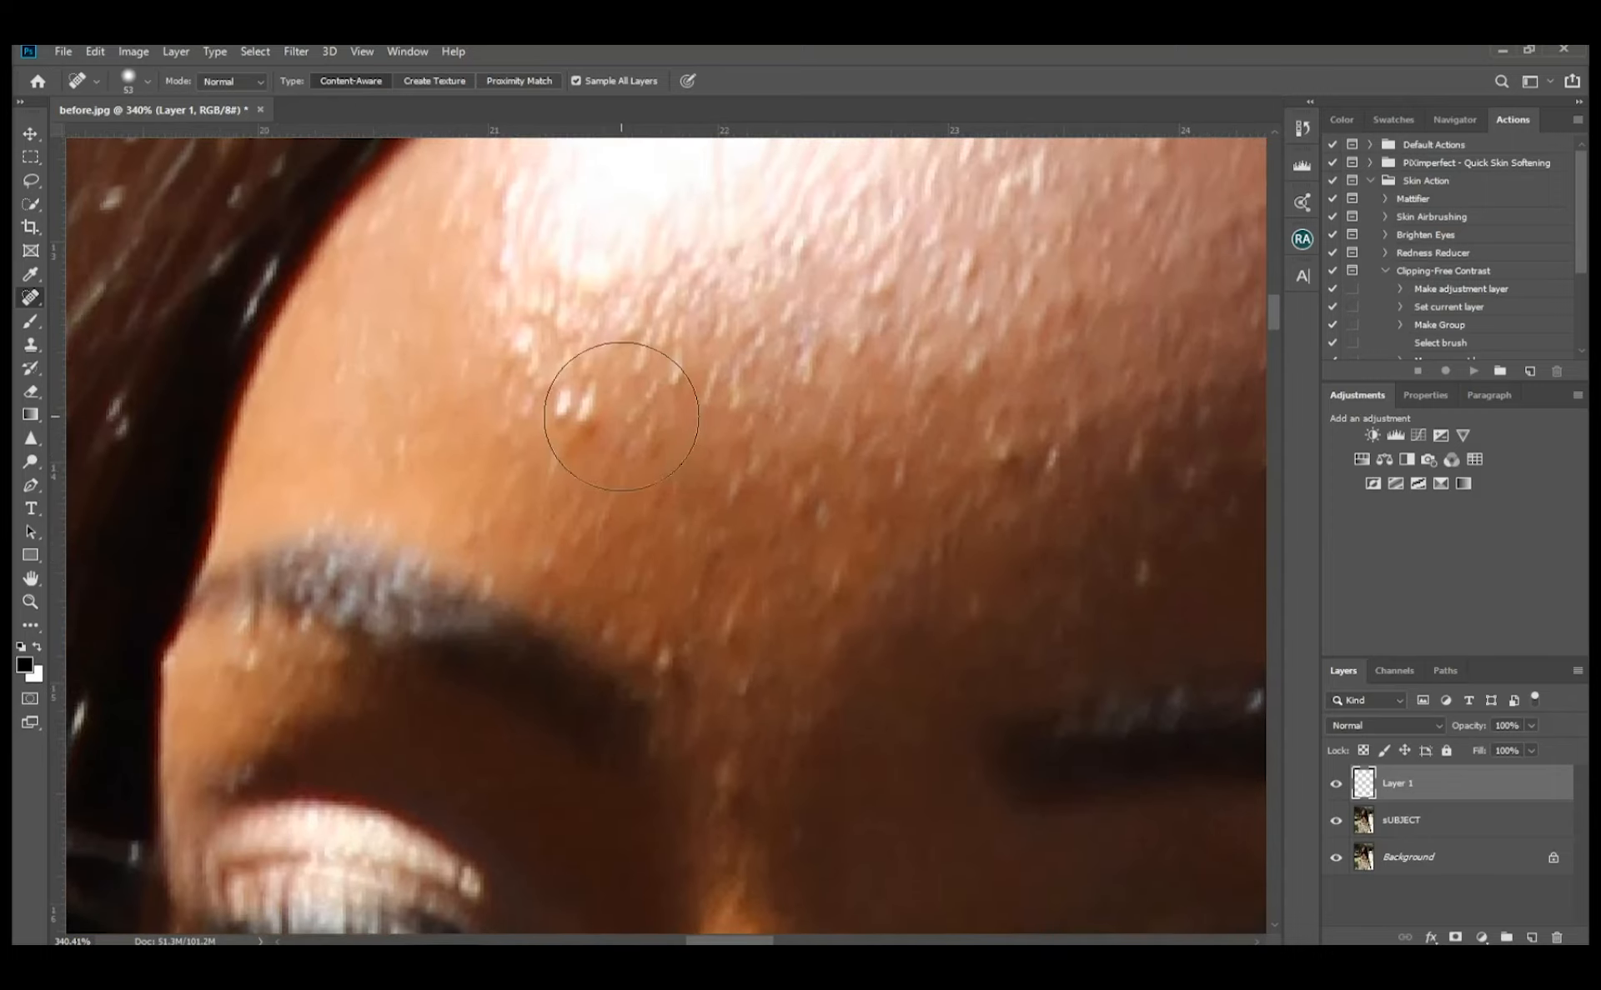
Step: Heal the individual spots across the forehead using a smaller Spot Healing Brush of about 34 px
right_click(611, 400, "alt")
left_click(569, 411)
scroll(901, 471, "right", 3)
right_click(890, 479, "alt")
left_click(854, 491)
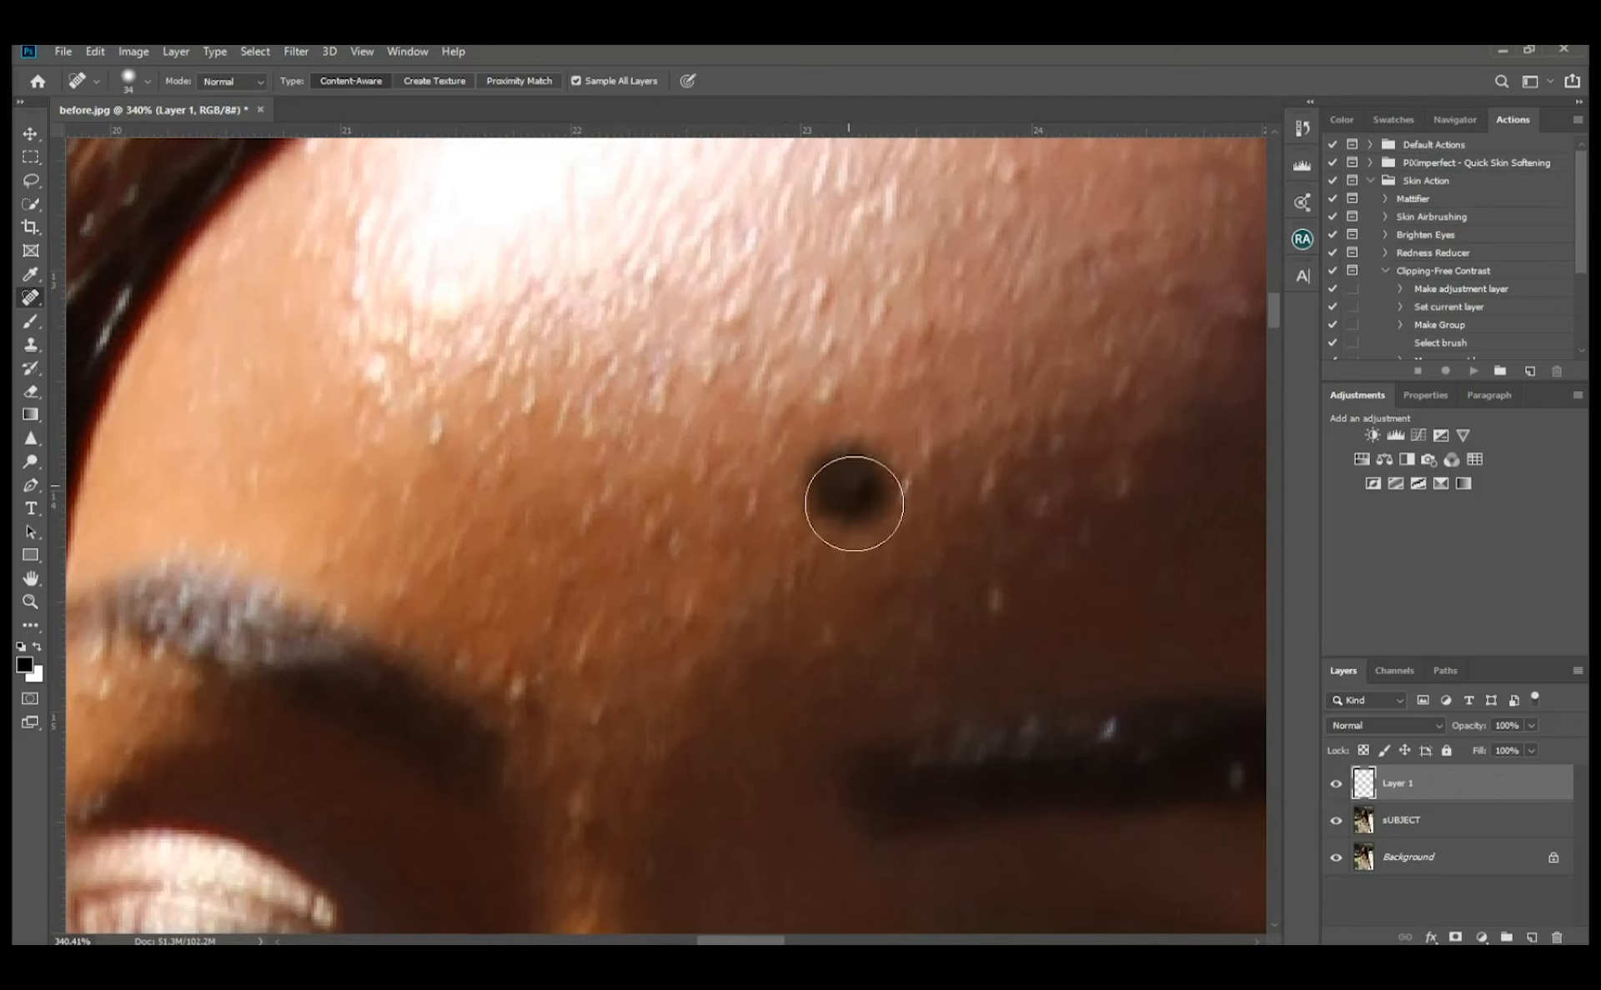
Step: Spot-heal the small blemishes between the inner ends of the eyebrows and above the bridge of the nose
left_click_drag(688, 722, 855, 520)
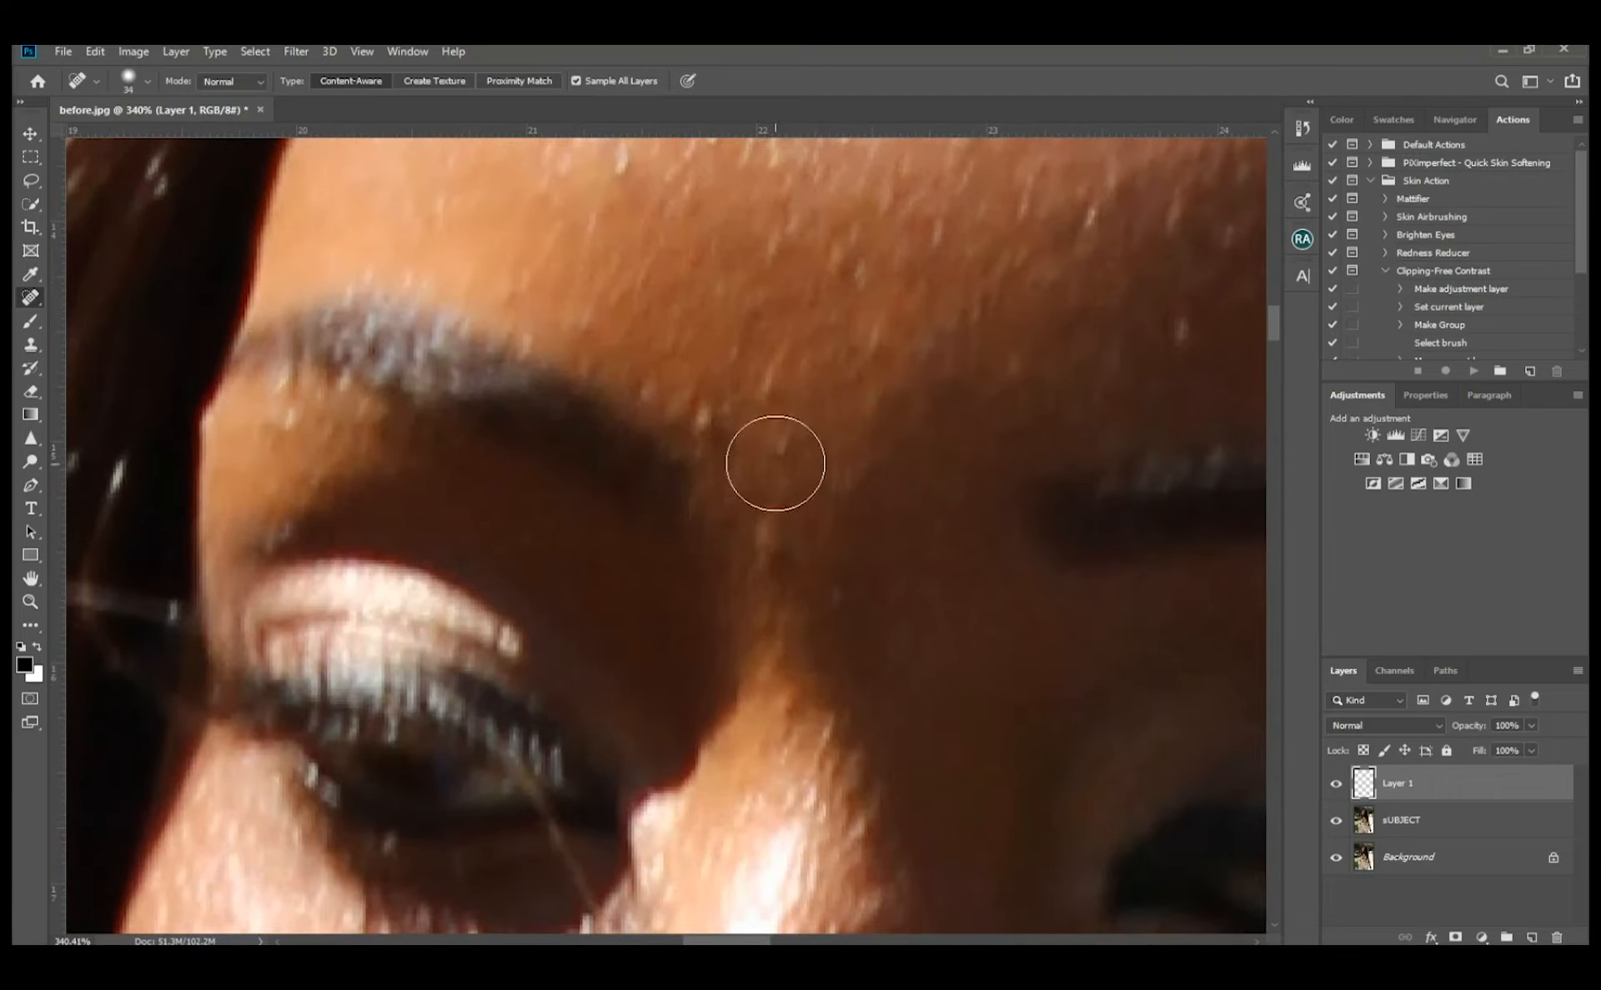
left_click(732, 421)
left_click(801, 454)
left_click(792, 553)
Step: Spot-heal the blemishes under the sunlit eye and along the shaded side of the nose
left_click_drag(750, 708, 755, 334)
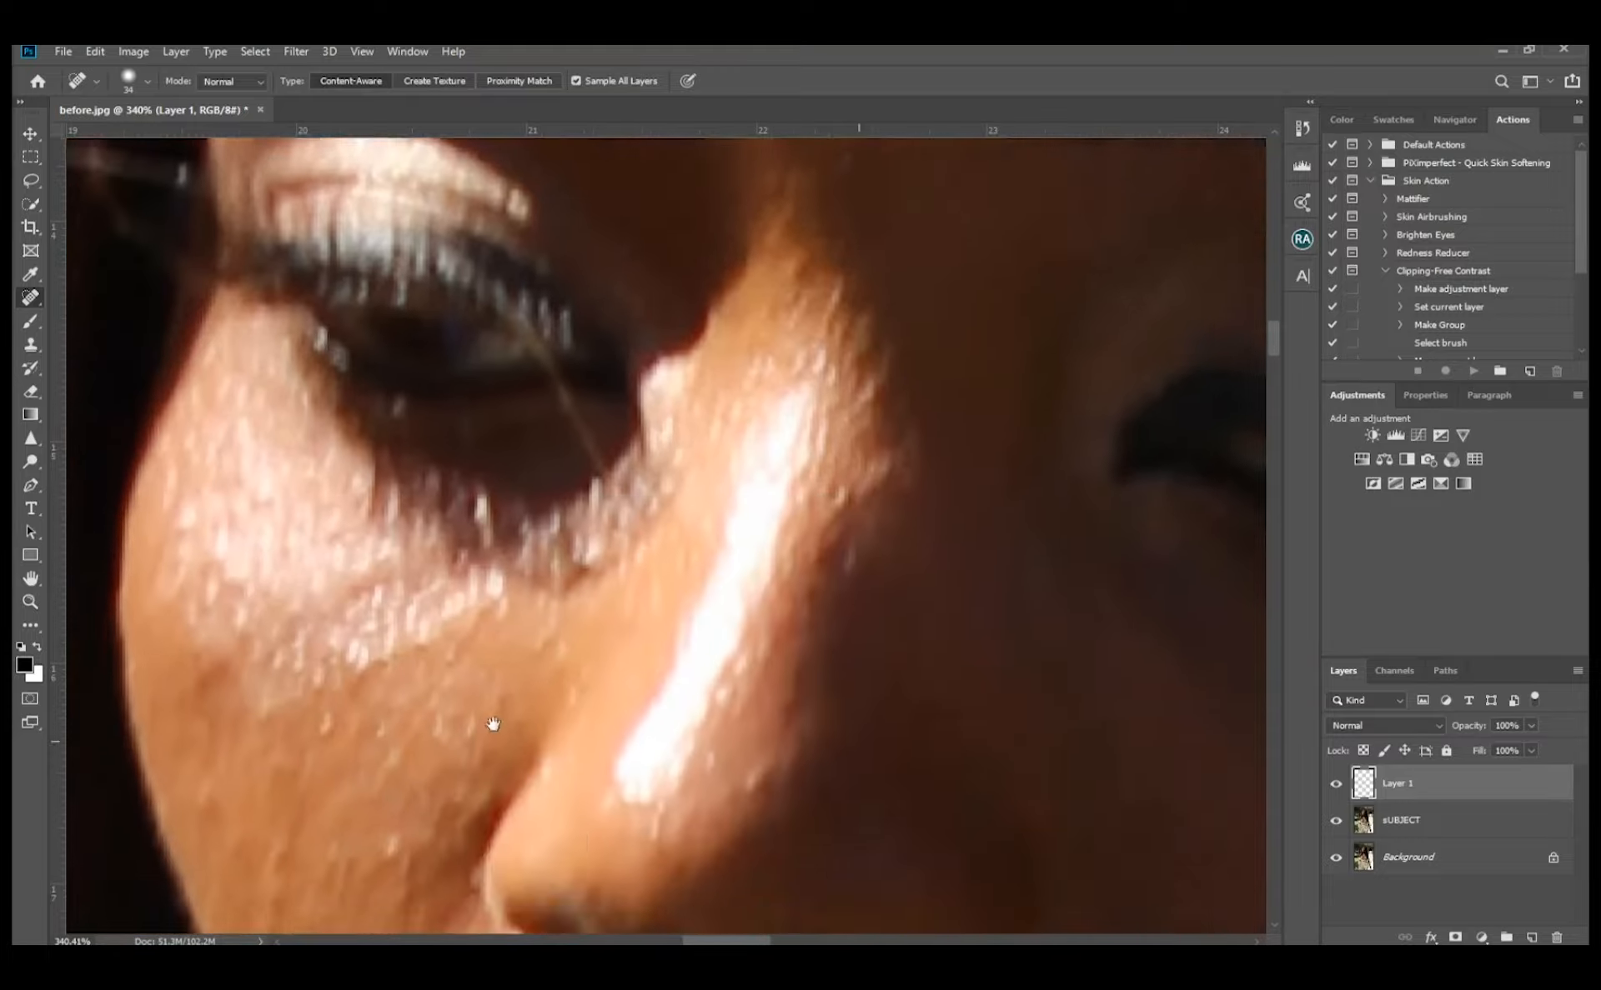
left_click_drag(493, 726, 668, 475)
left_click(508, 386)
left_click_drag(900, 685, 248, 397)
scroll(777, 250, "down", 10)
left_click_drag(631, 200, 488, 676)
left_click(518, 589)
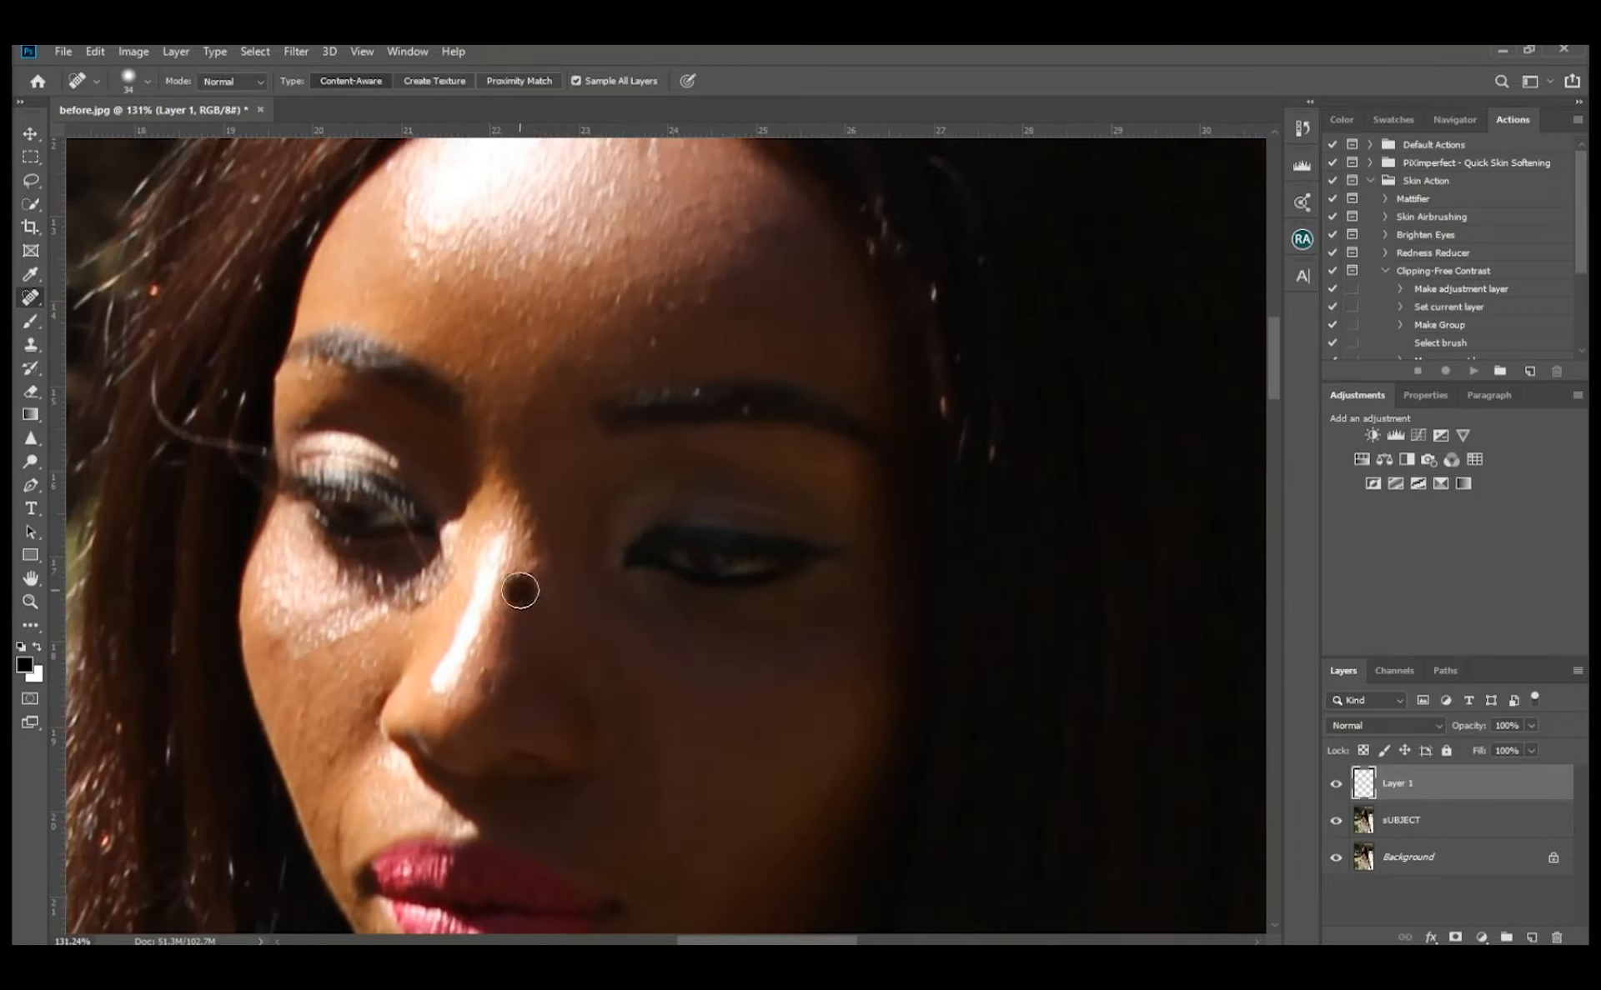
Step: Spot-heal the remaining small bumps on the forehead and around the brows
left_click_drag(642, 417, 550, 567)
left_click(619, 394)
left_click(555, 499)
left_click(481, 396)
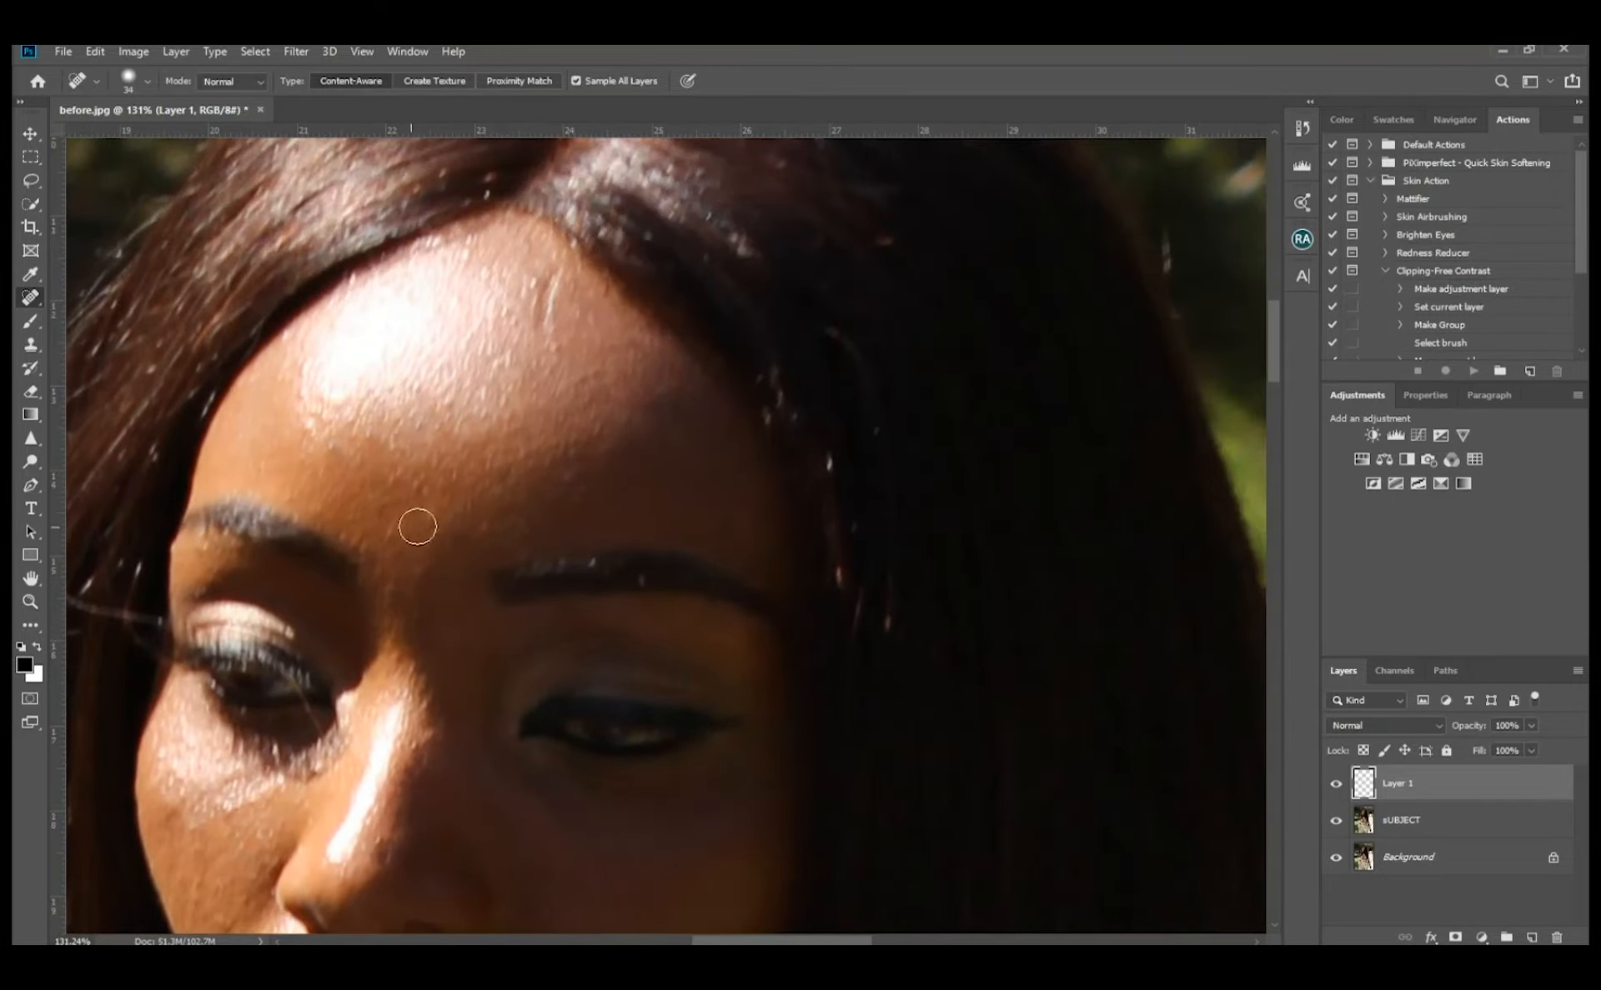
left_click(438, 412)
left_click(361, 441)
left_click_drag(473, 904, 478, 668)
left_click(383, 538)
Step: Smooth the leftover marks on the lower forehead with the Healing Brush, sampling clean skin nearby
right_click(30, 298)
left_click(104, 317)
left_click(407, 524)
key("Return")
left_click(409, 480, "alt")
left_click(388, 528)
left_click(564, 606)
Step: Inspect the rest of the figure down to the dress hem for blemishes and fit the whole photo in view
scroll(569, 618, "down", 1)
left_click_drag(279, 566, 454, 348)
left_click_drag(497, 697, 451, 322)
left_click_drag(658, 825, 608, 225)
left_click_drag(567, 671, 765, 493)
left_click_drag(750, 833, 708, 200)
left_click_drag(692, 875, 651, 217)
left_click_drag(467, 867, 197, 475)
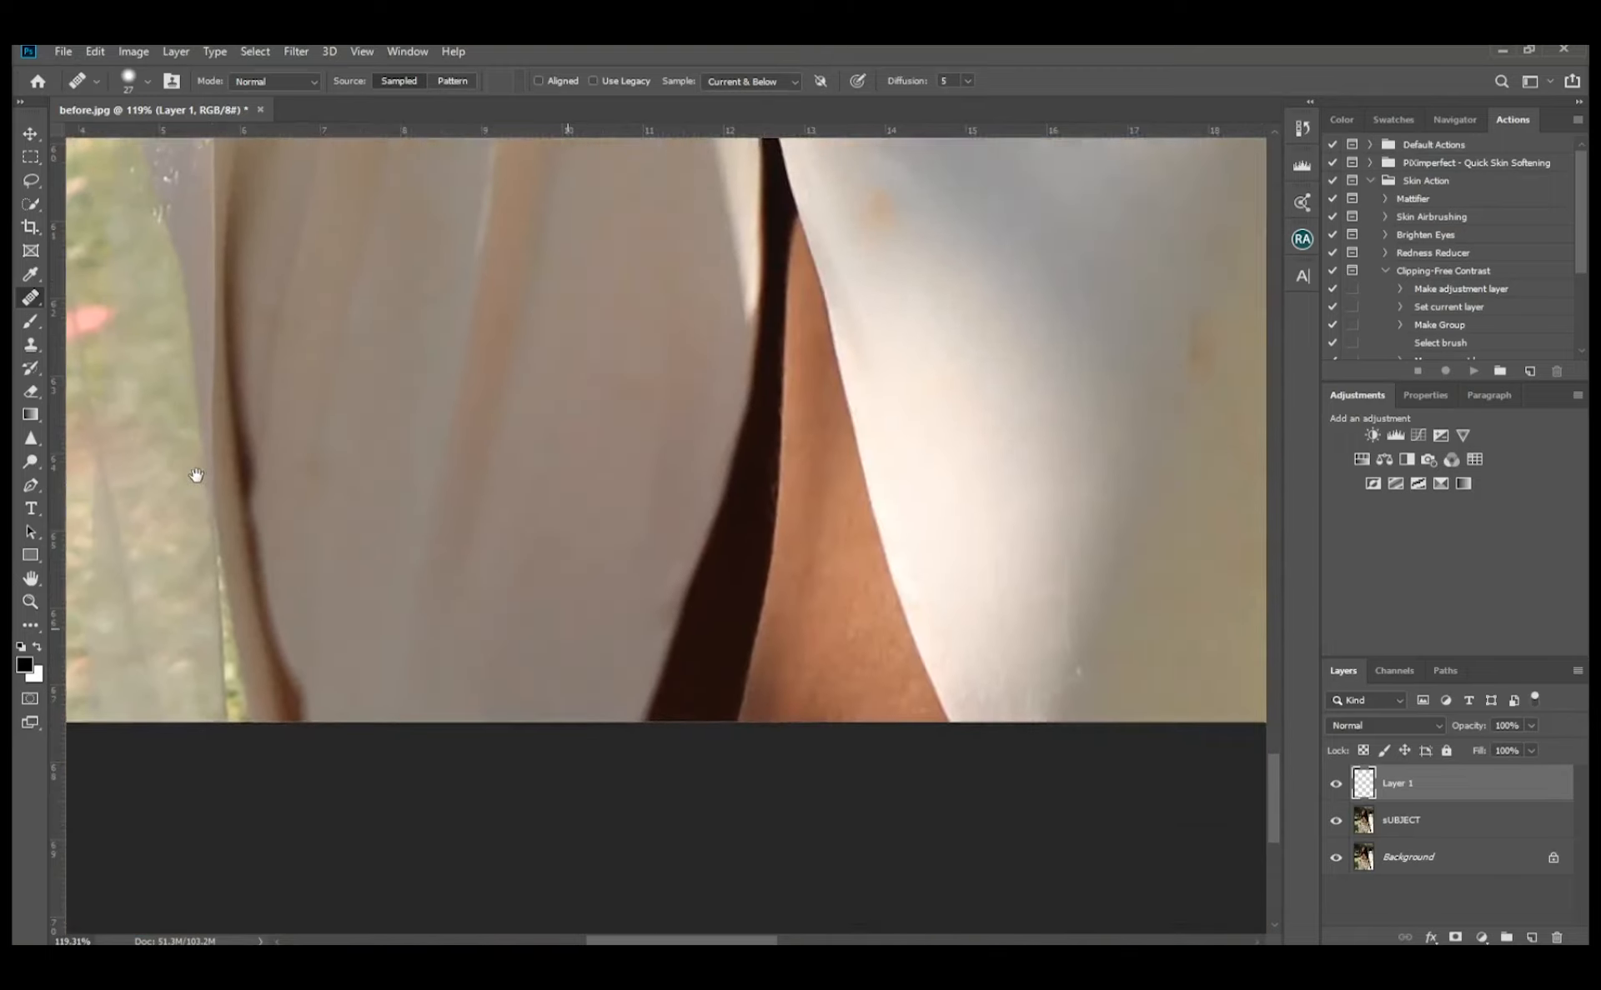
key("ctrl+0")
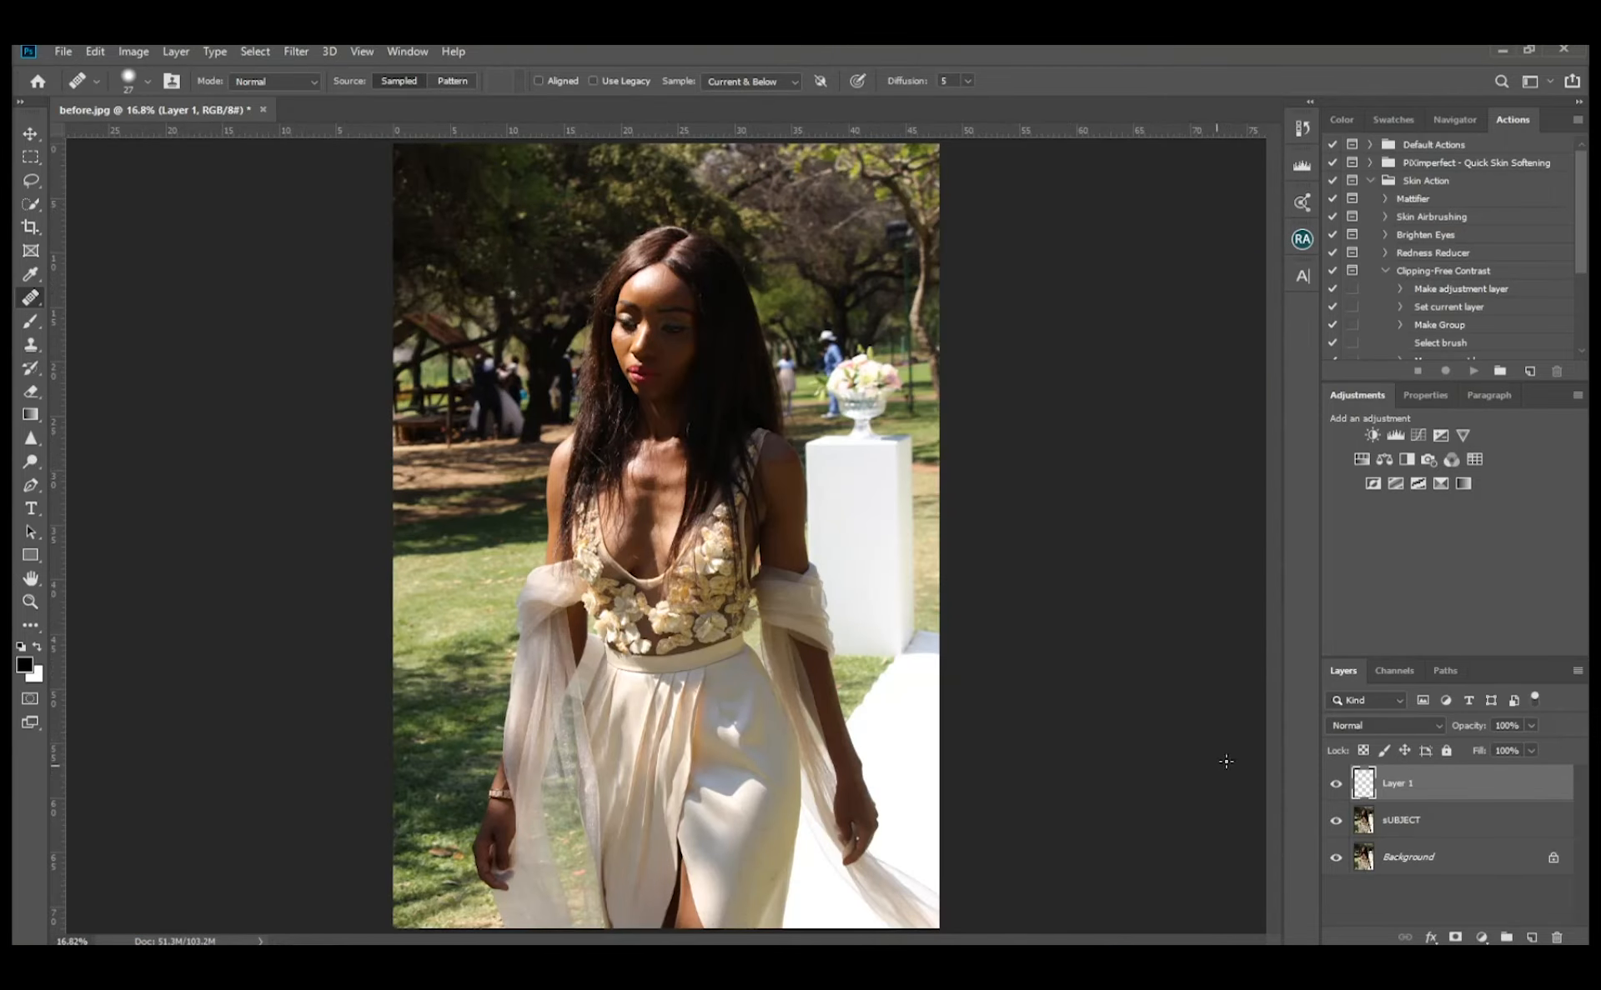
Step: Merge Layer 1 with the sUBJECT layer
left_click(1466, 826, "shift")
right_click(1451, 793)
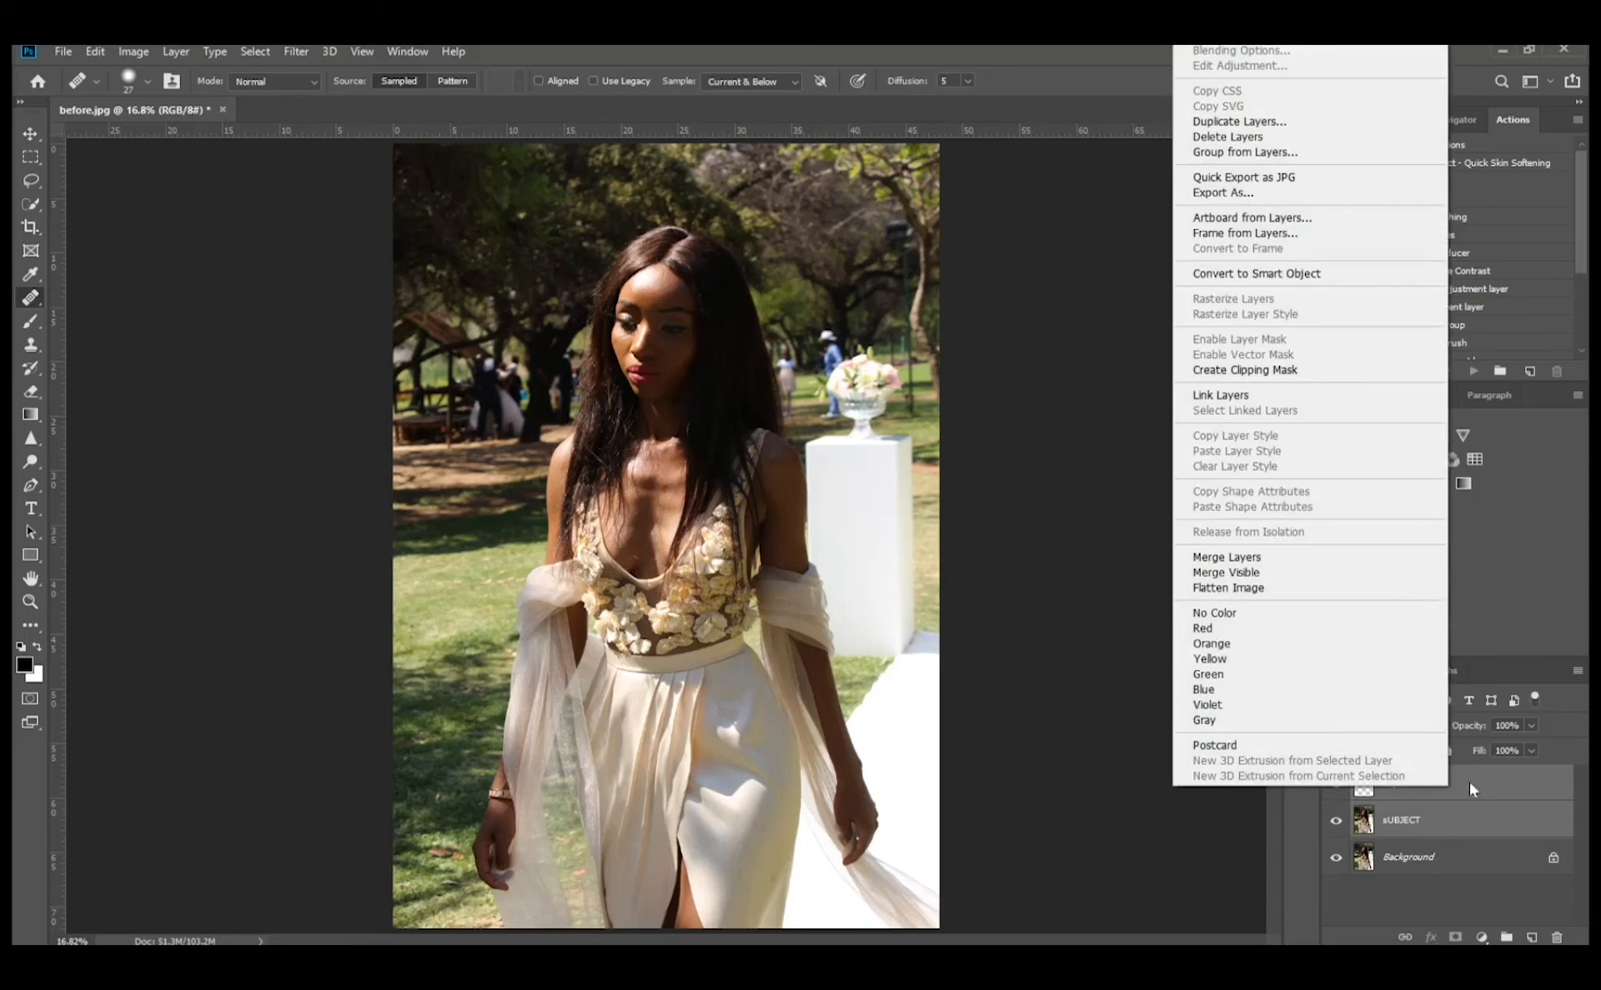
left_click(1294, 561)
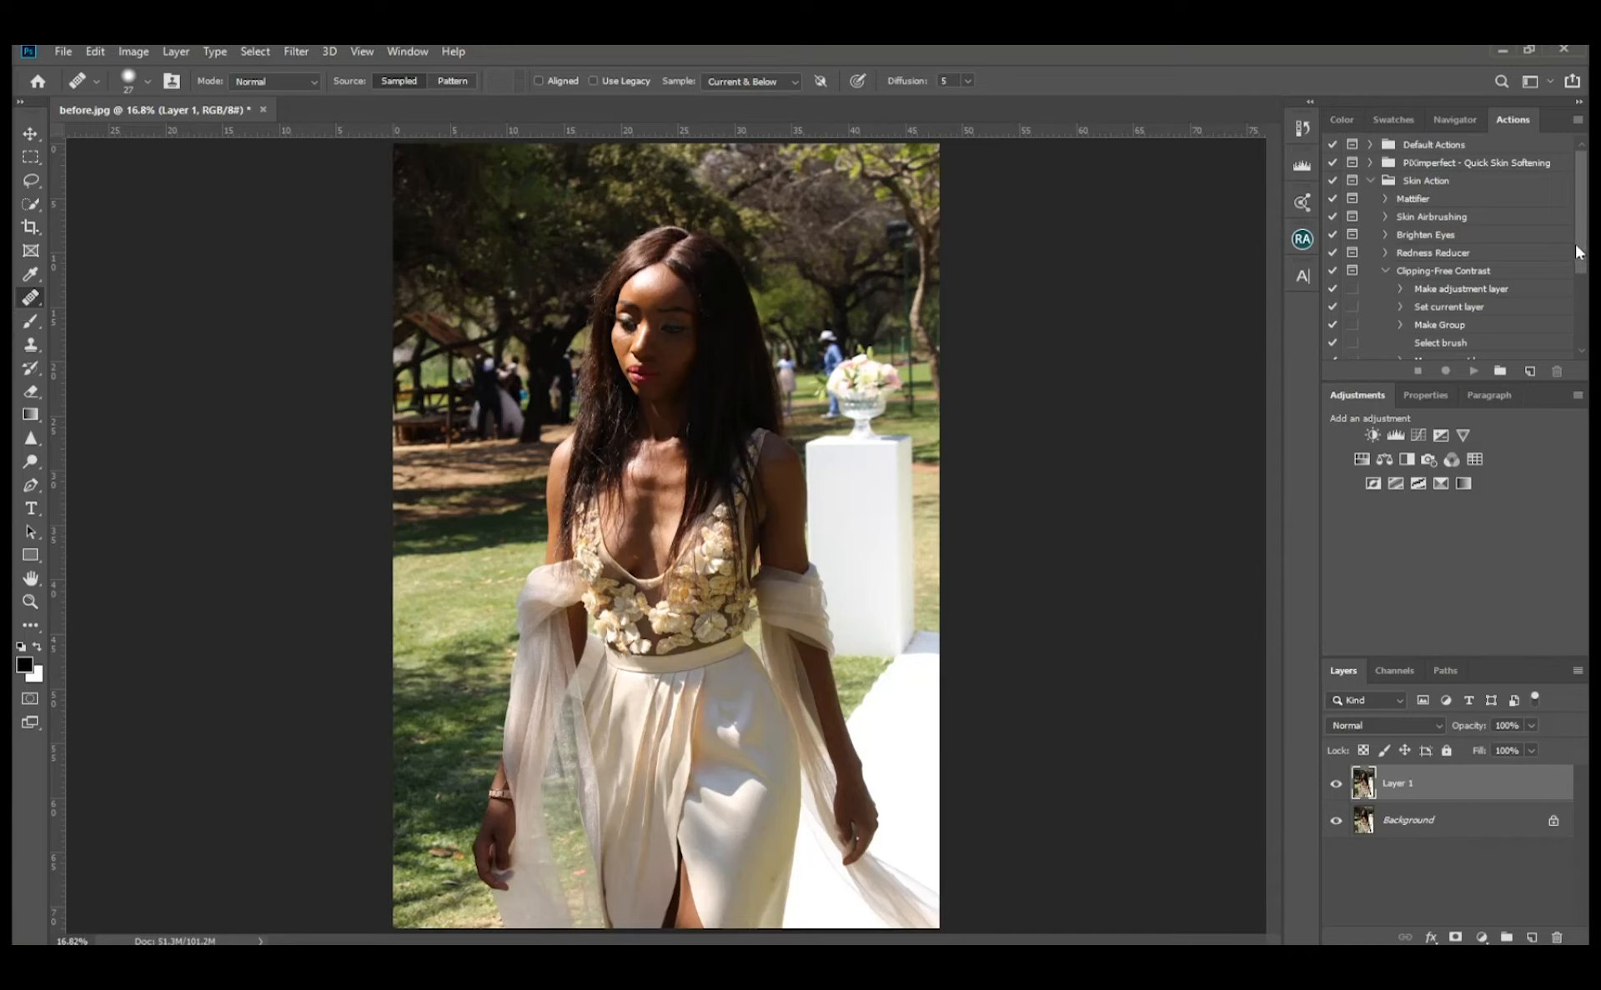
Step: Run the Skin Airbrushing action on the merged layer and dismiss its message
scroll(1575, 250, "down", 1)
left_click(1455, 200)
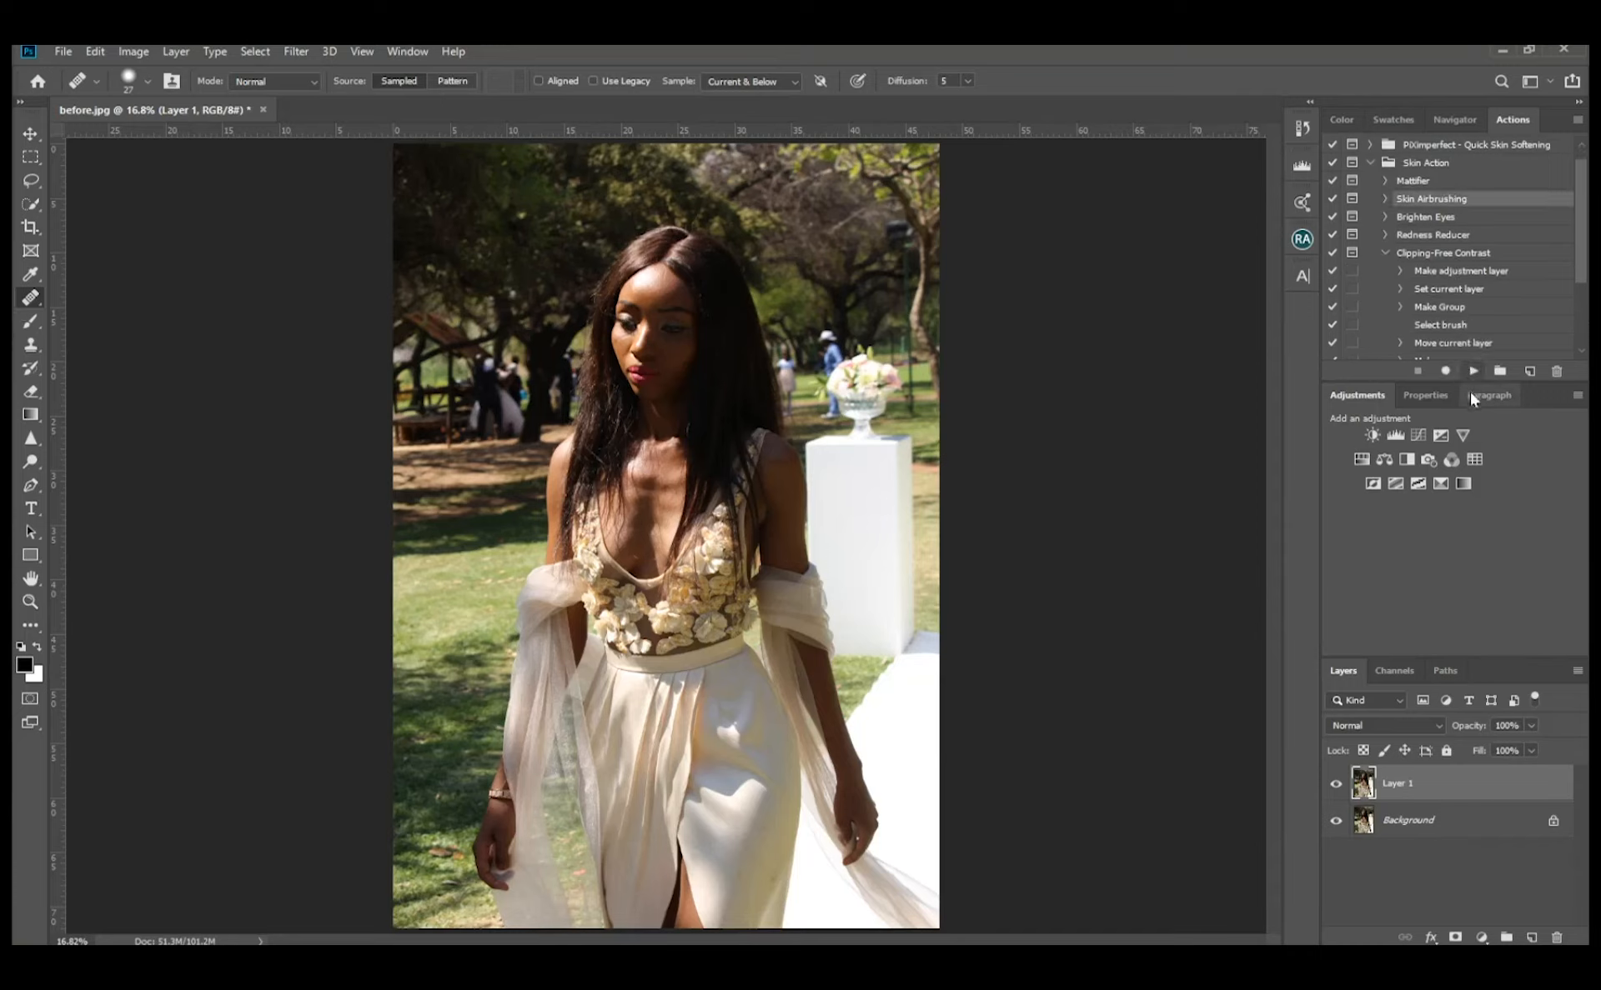
left_click(1473, 370)
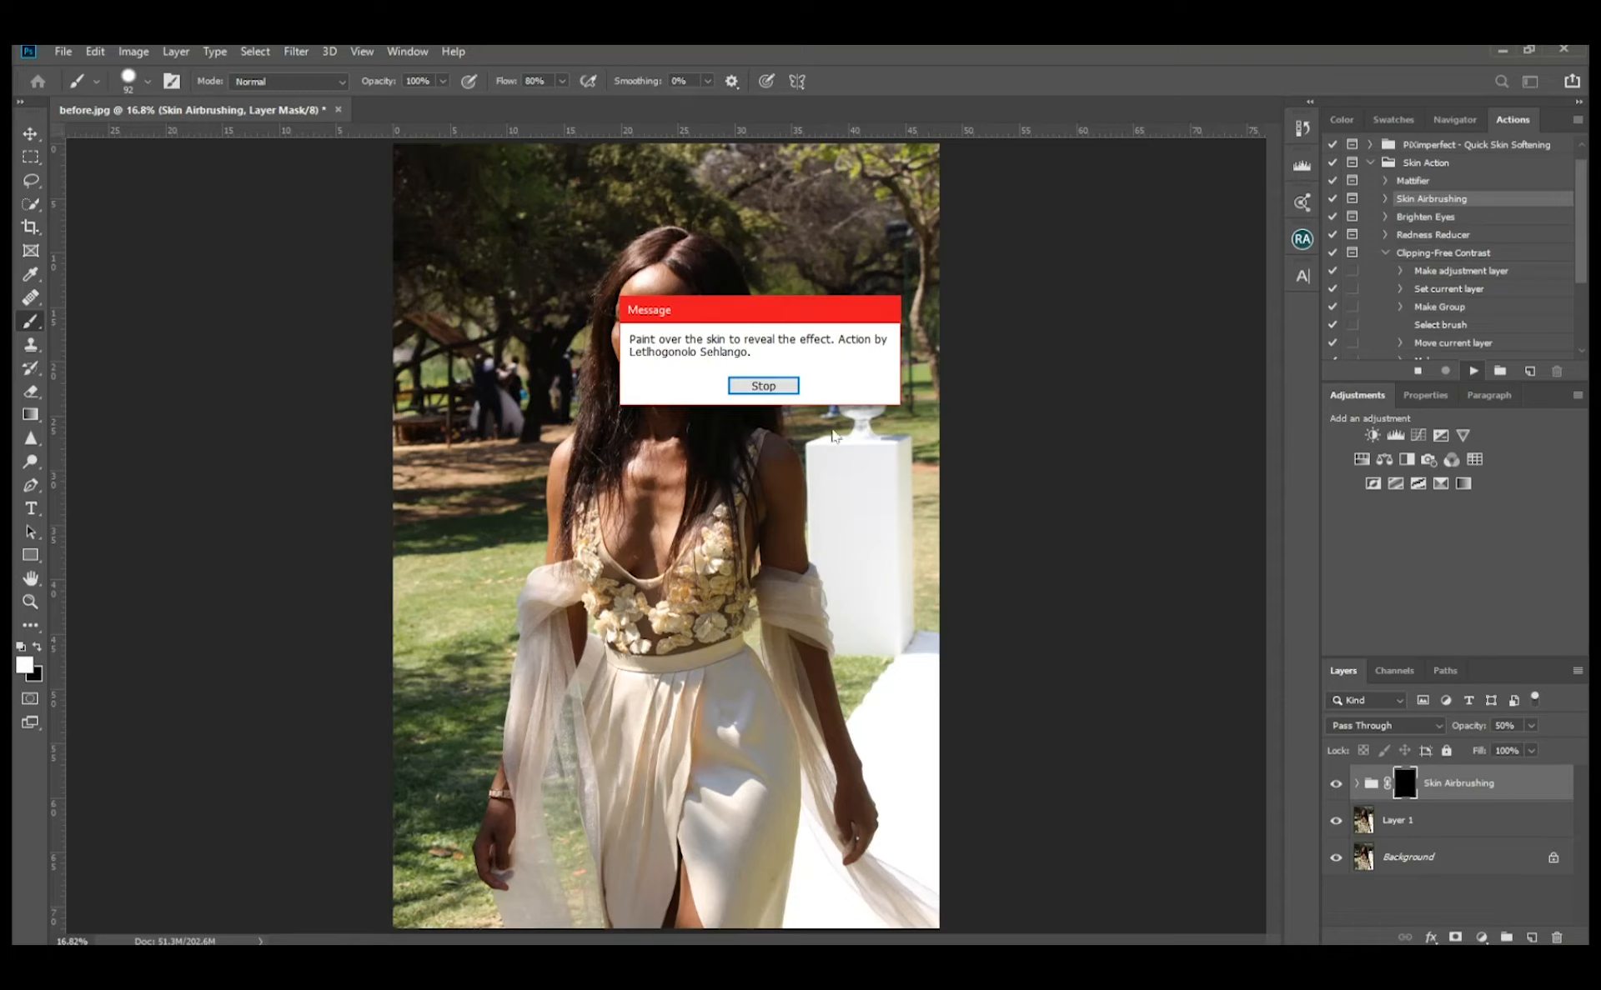
left_click(763, 386)
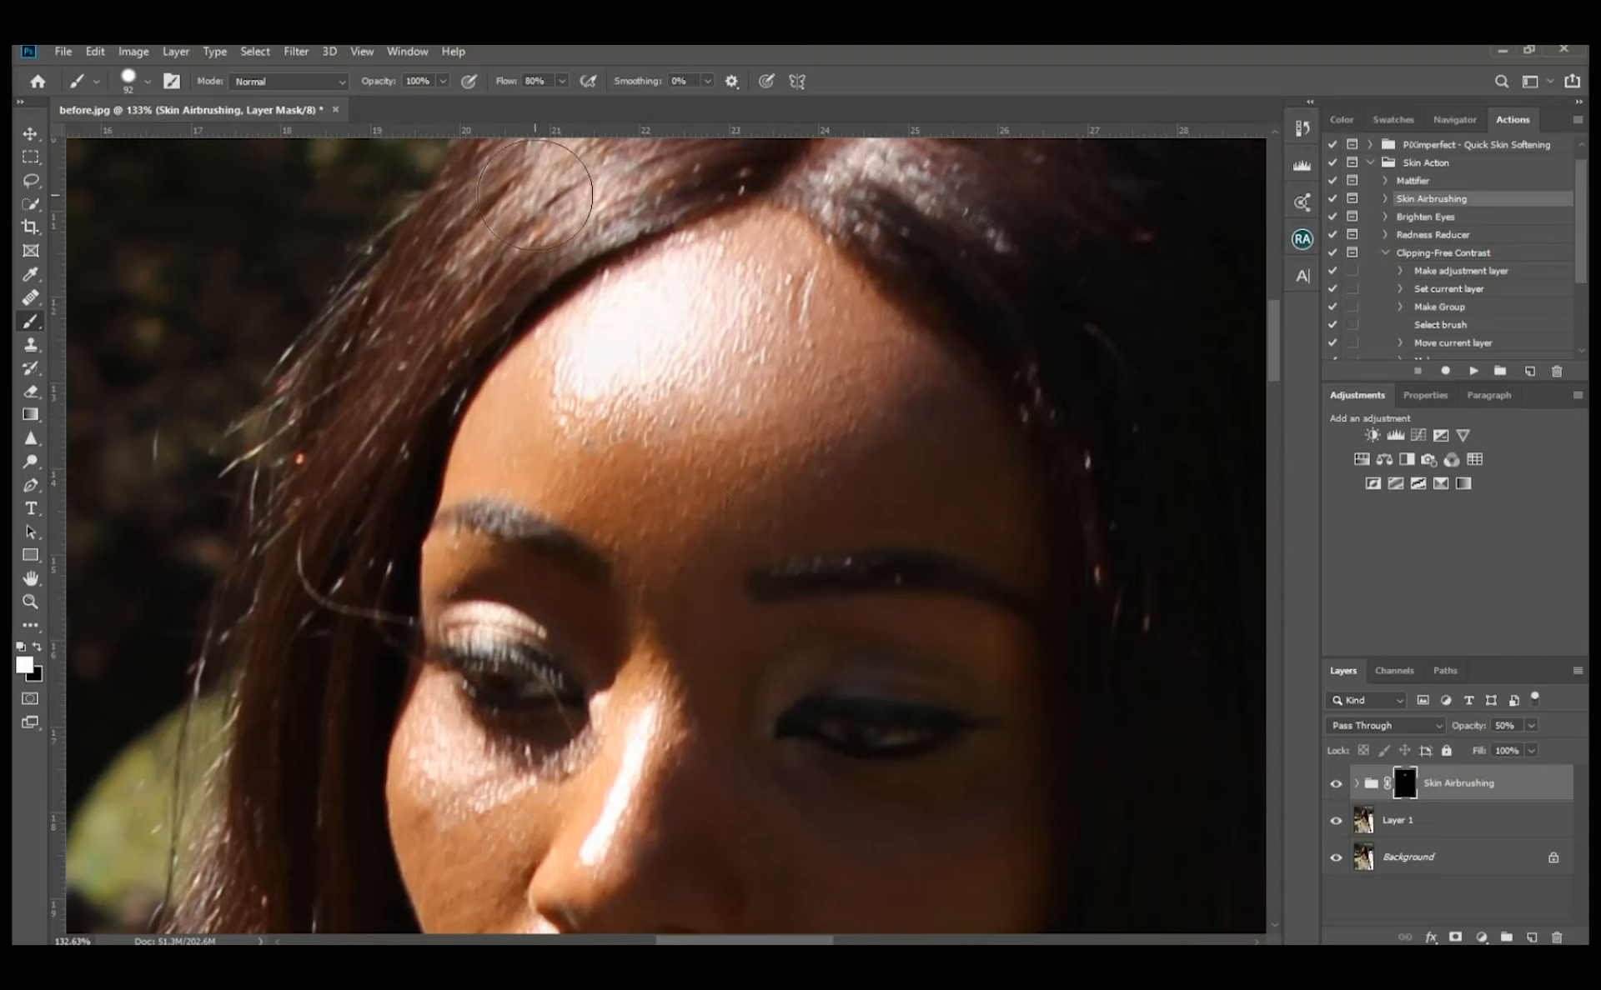
Step: Set the brush flow to 56% and paint white on the Skin Airbrushing mask over the face and neck
left_click_drag(508, 82, 494, 82)
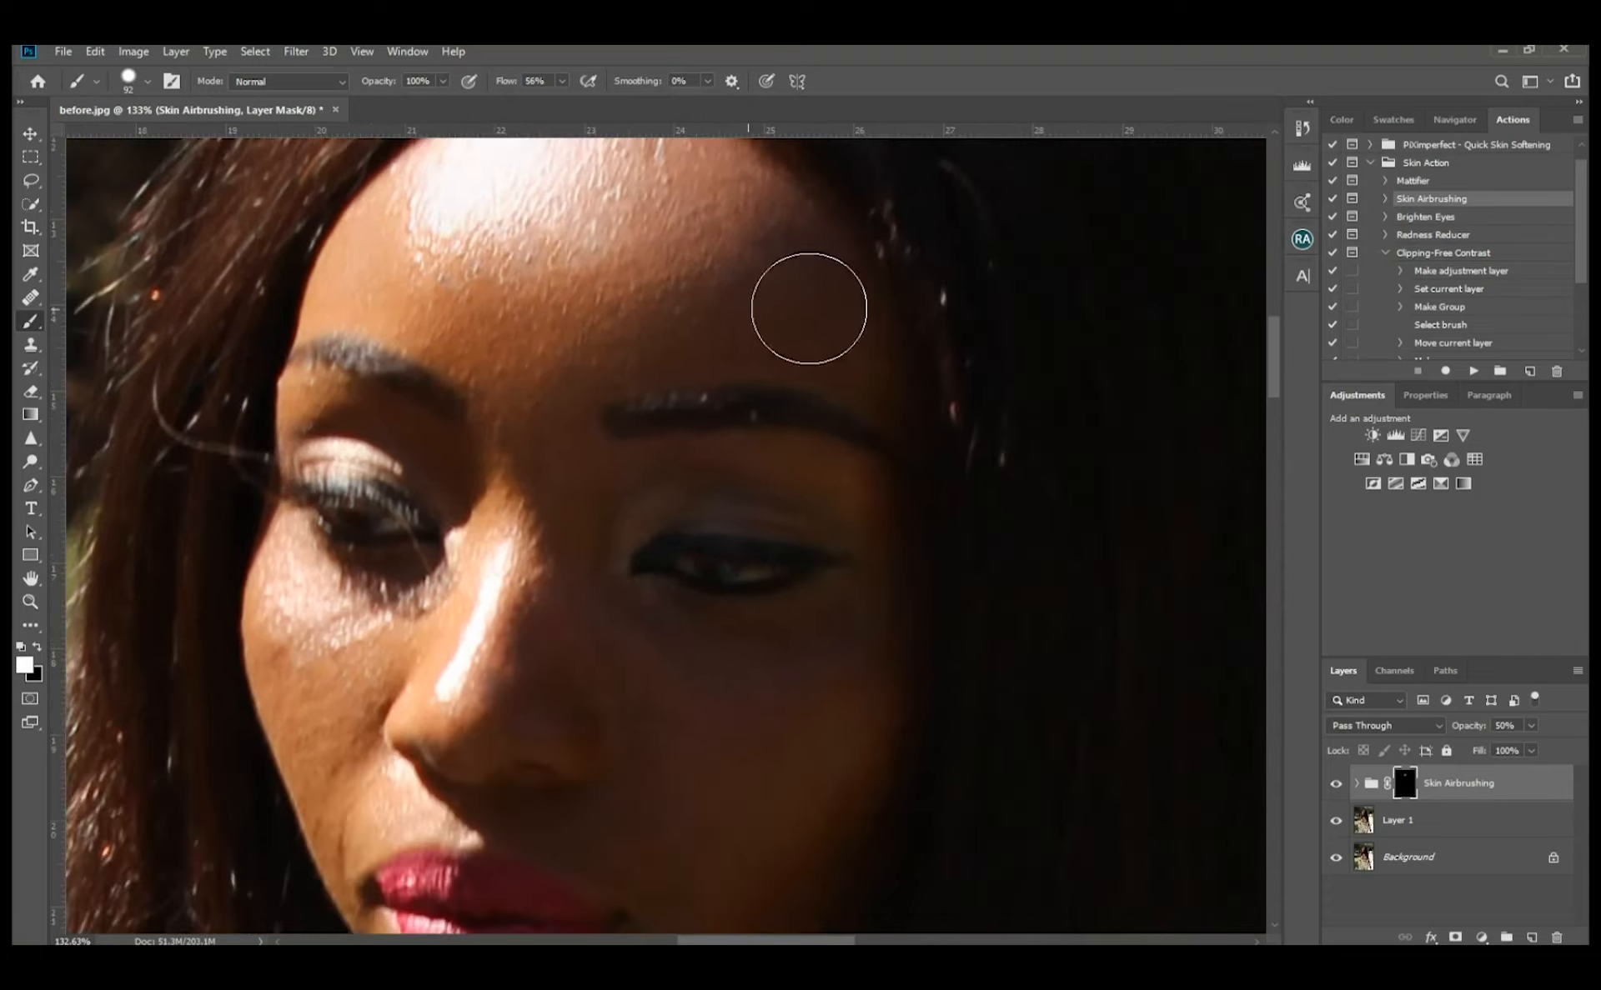
mouse_move(809, 308)
left_mouse_down()
mouse_move(524, 574)
mouse_move(358, 674)
left_mouse_up()
left_click_drag(765, 875, 597, 632)
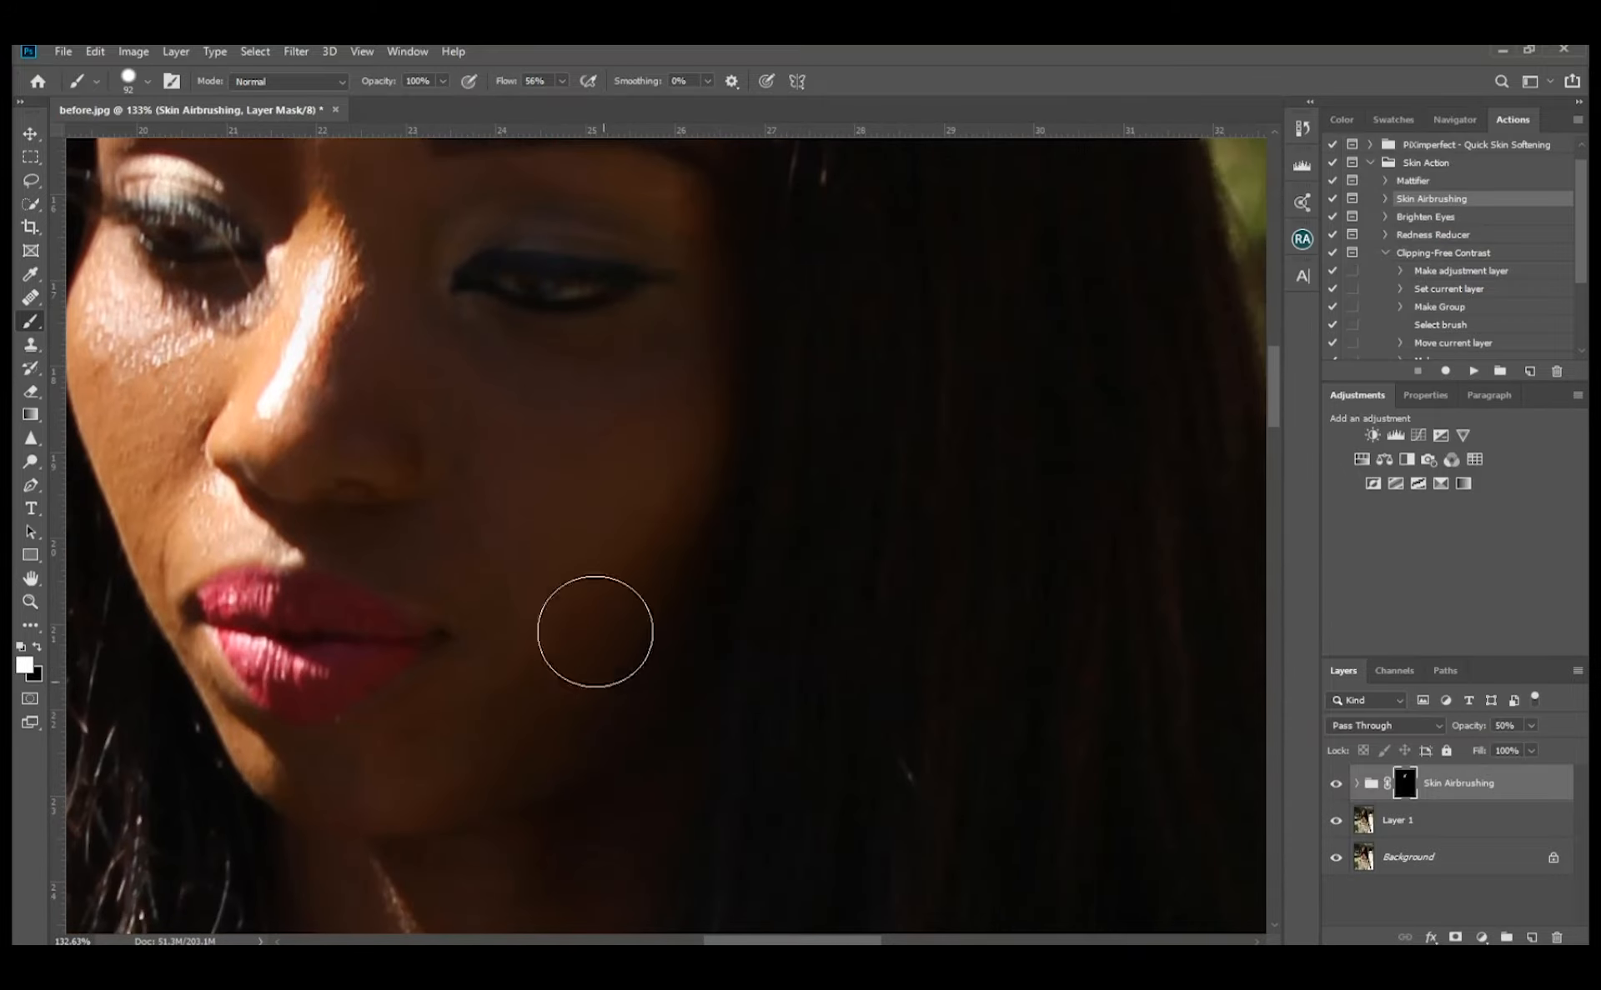
left_click_drag(492, 731, 542, 208)
left_click_drag(515, 503, 513, 469)
left_click_drag(534, 751, 529, 304)
scroll(584, 467, "down", 5)
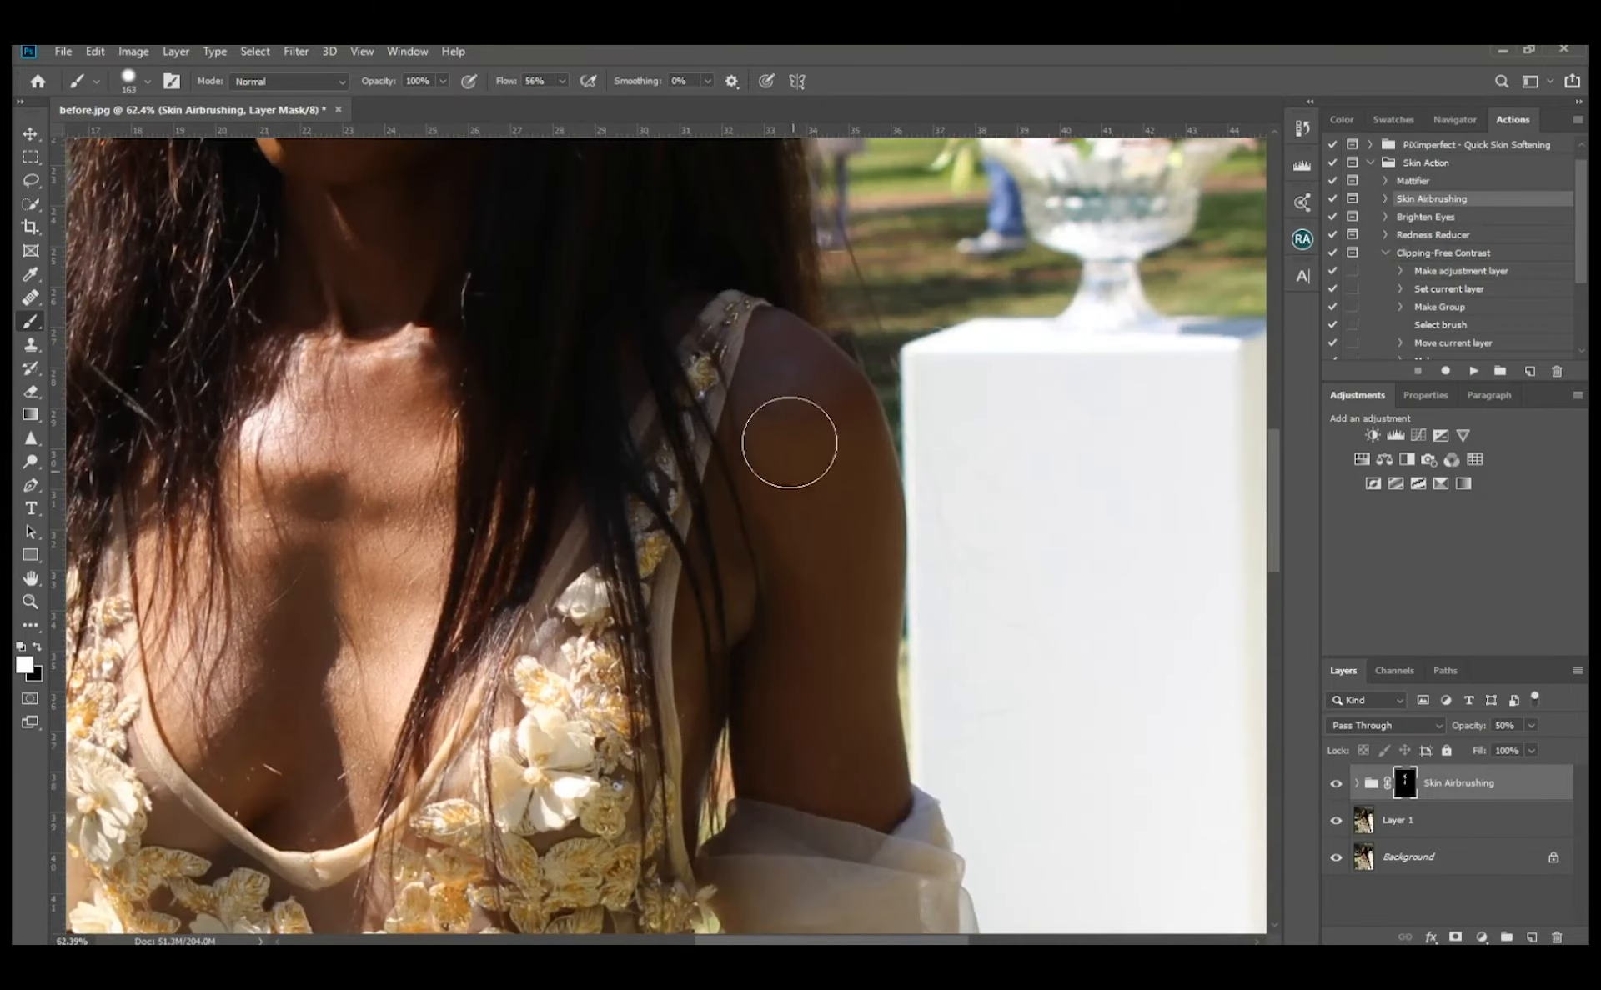
Step: Paint the Skin Airbrushing mask over the shoulders, arms and chest with a 163 px brush
left_click_drag(790, 443, 835, 759)
left_click_drag(203, 684, 811, 488)
mouse_move(1125, 884)
left_mouse_down()
mouse_move(851, 654)
mouse_move(809, 436)
left_mouse_up()
left_click_drag(359, 208, 677, 807)
left_click_drag(751, 175, 586, 648)
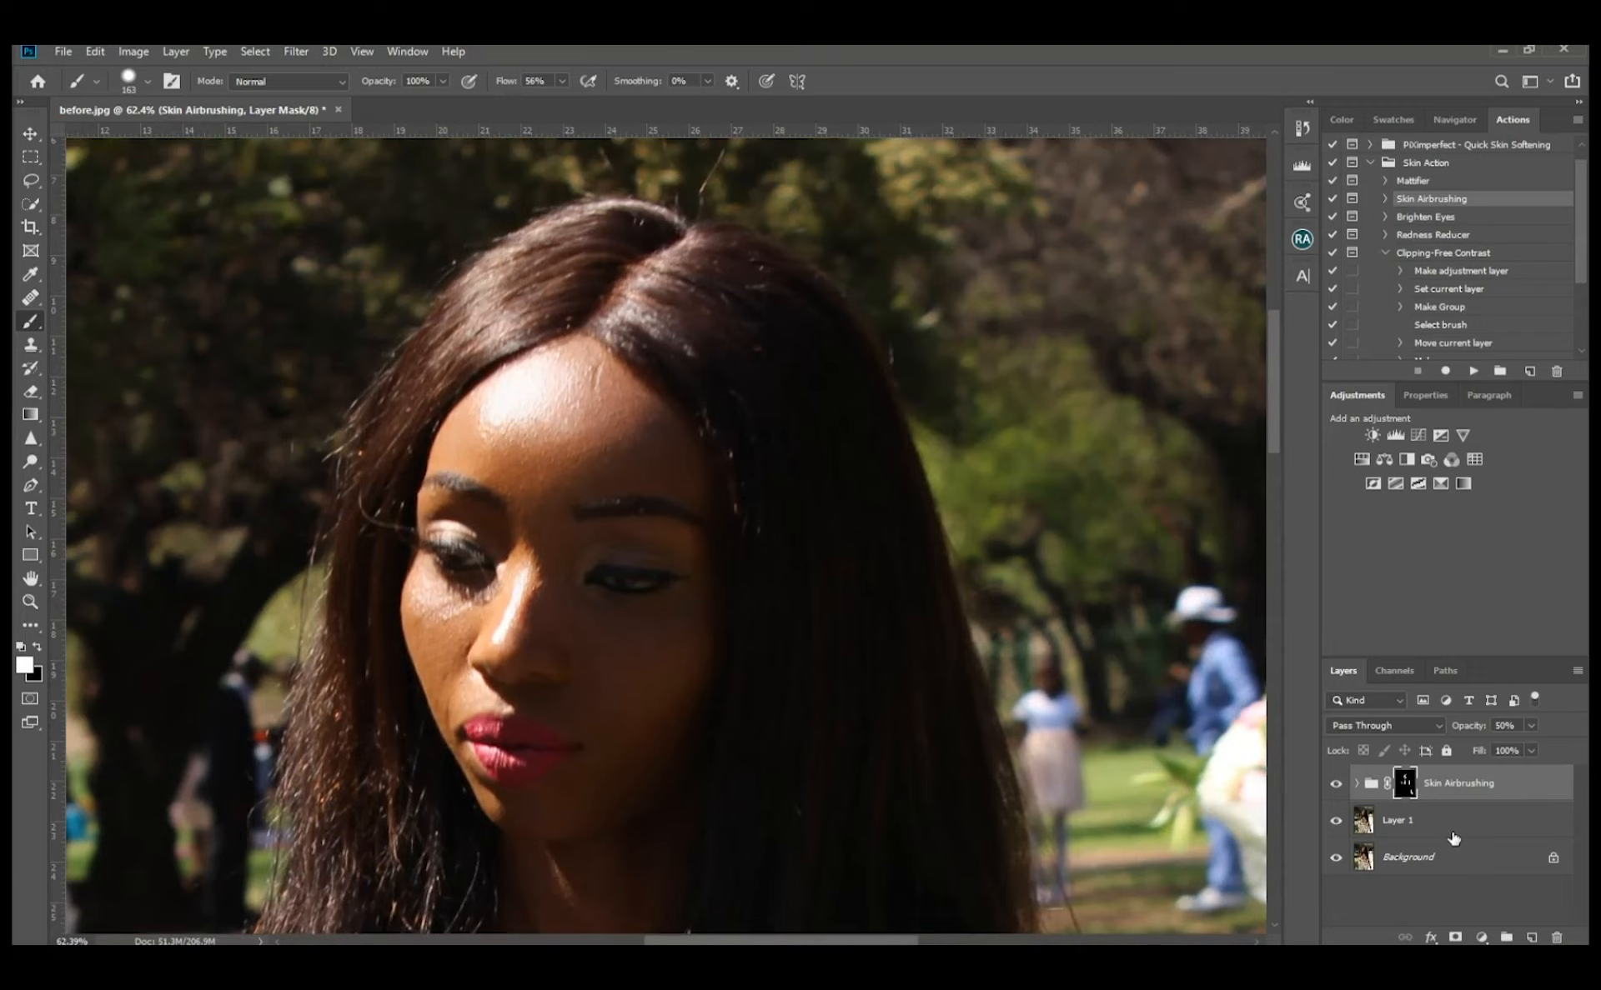
Step: Merge the Skin Airbrushing group with Layer 1
left_click(1469, 824)
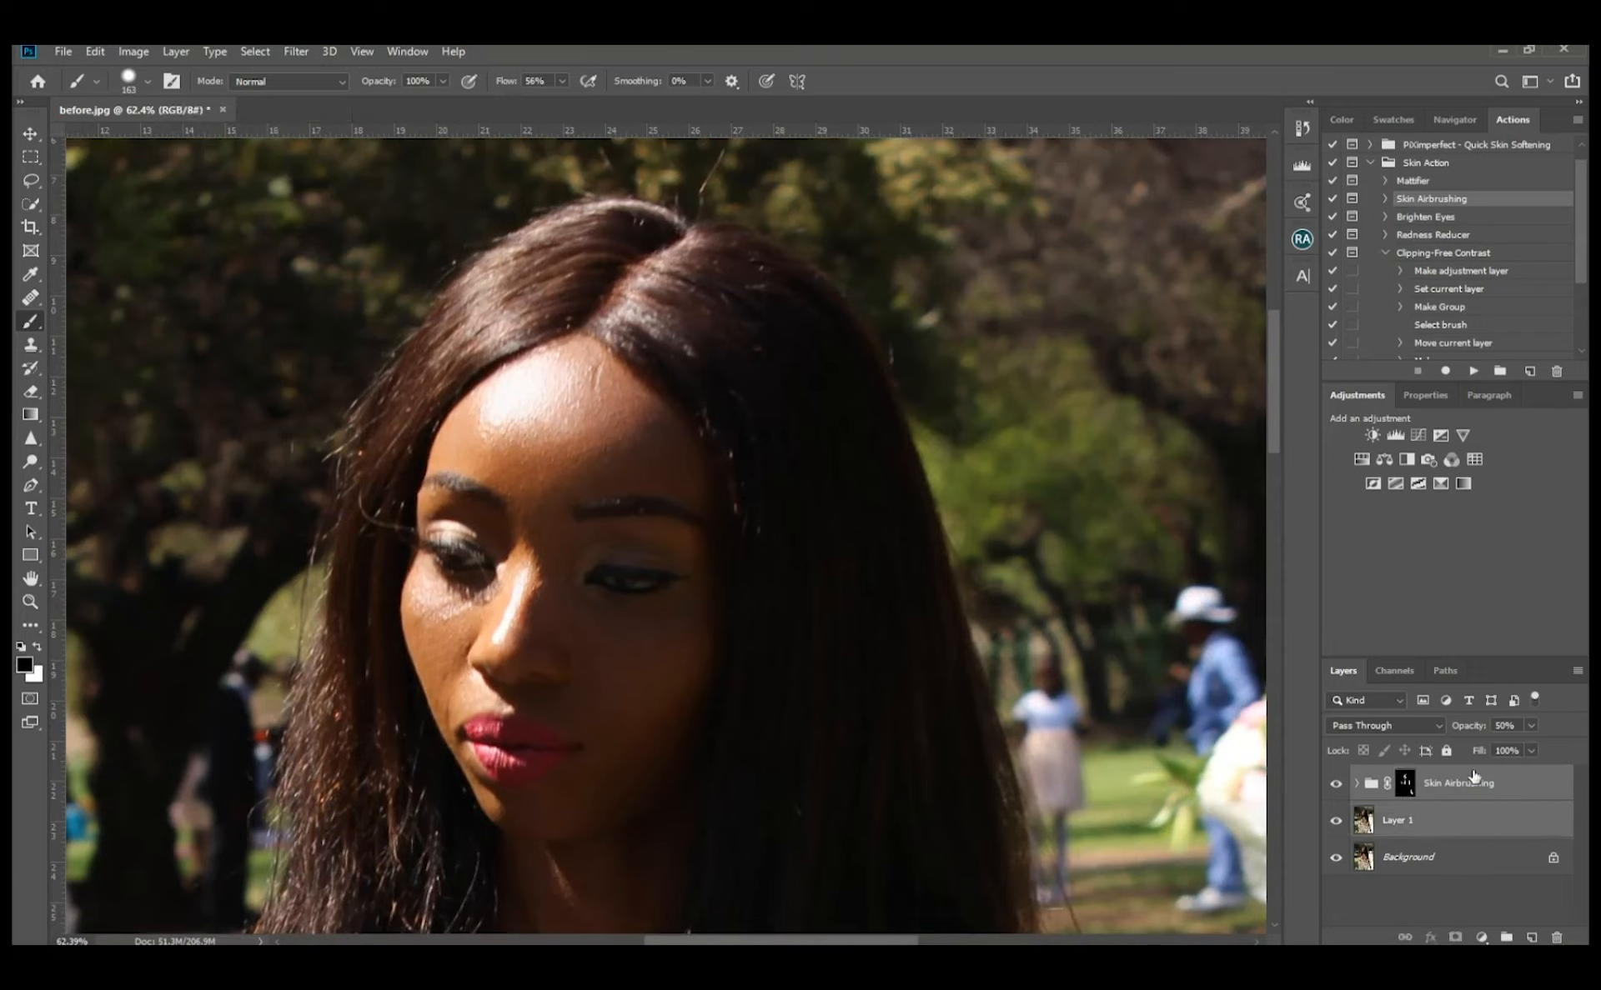
right_click(1476, 815)
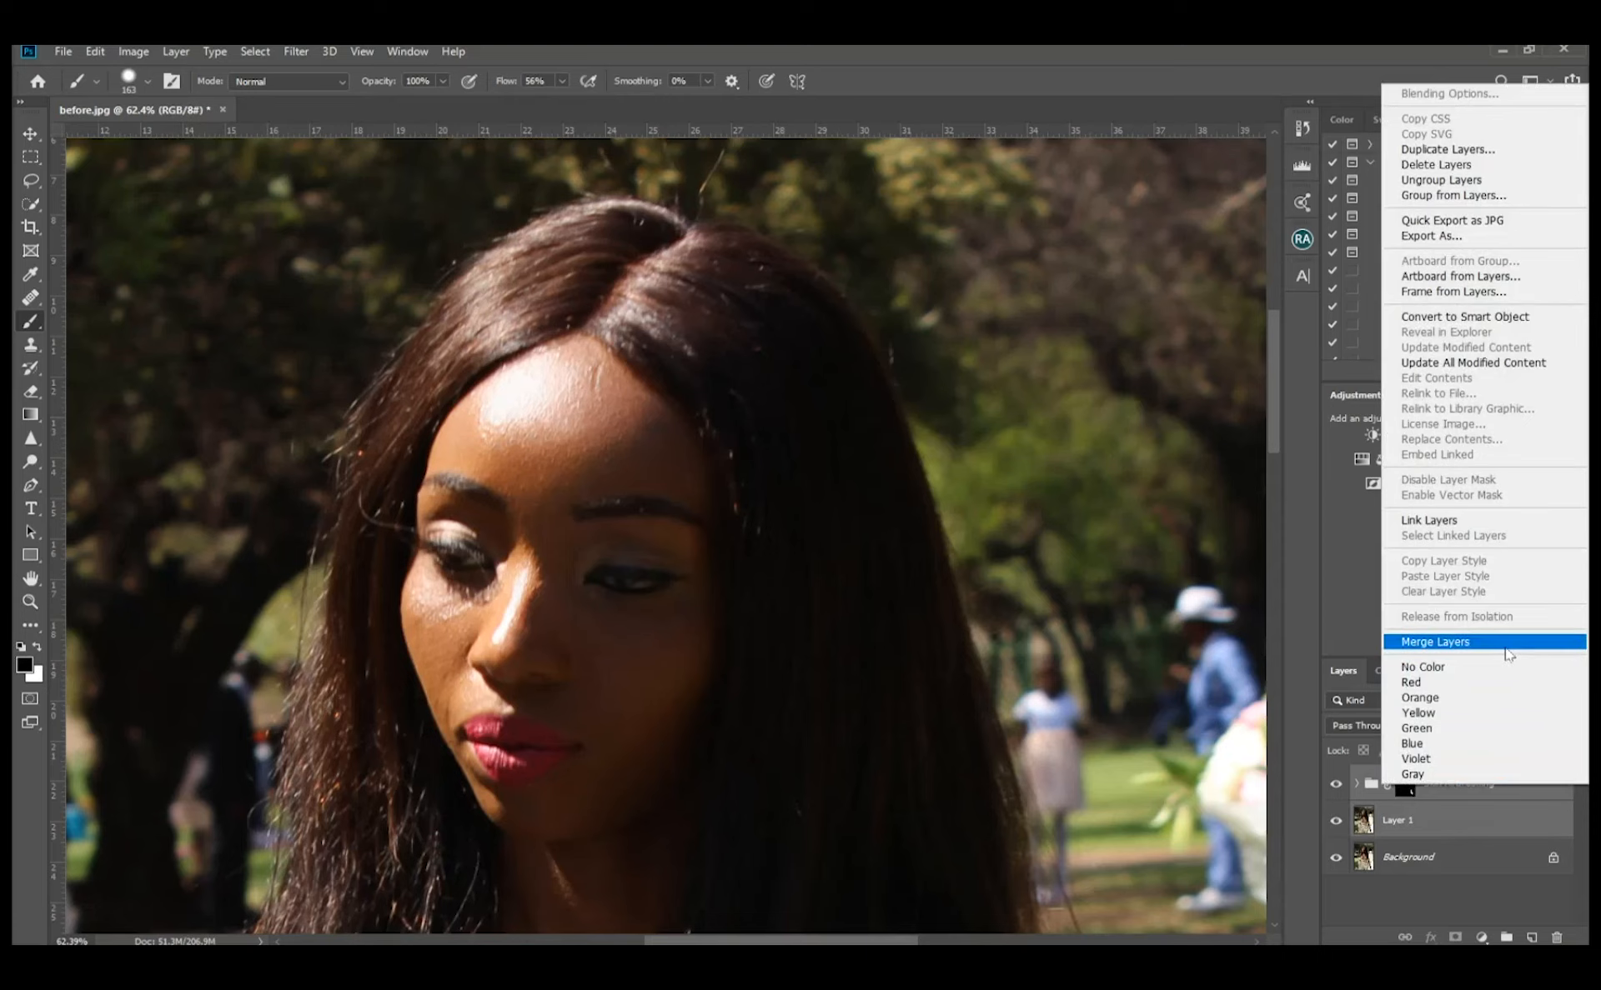
left_click(1501, 642)
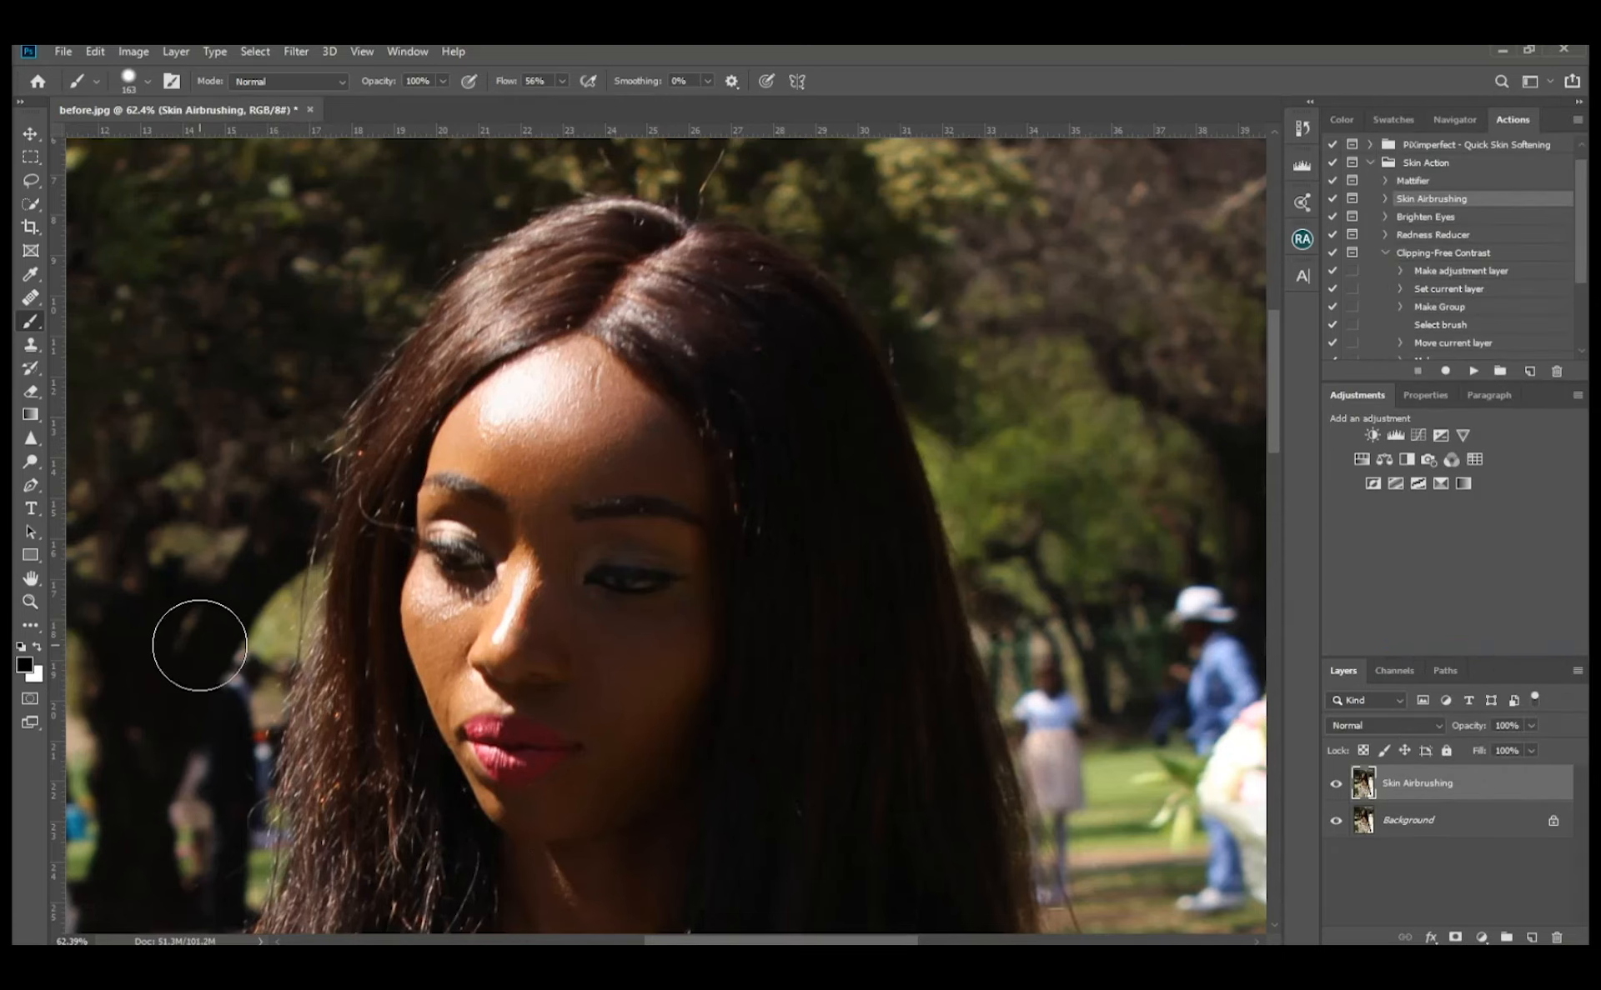
Step: Choose the Sharpen tool for the eye area and set its brush size to 142 px
scroll(474, 542, "up", 5)
left_click_drag(657, 621, 511, 542)
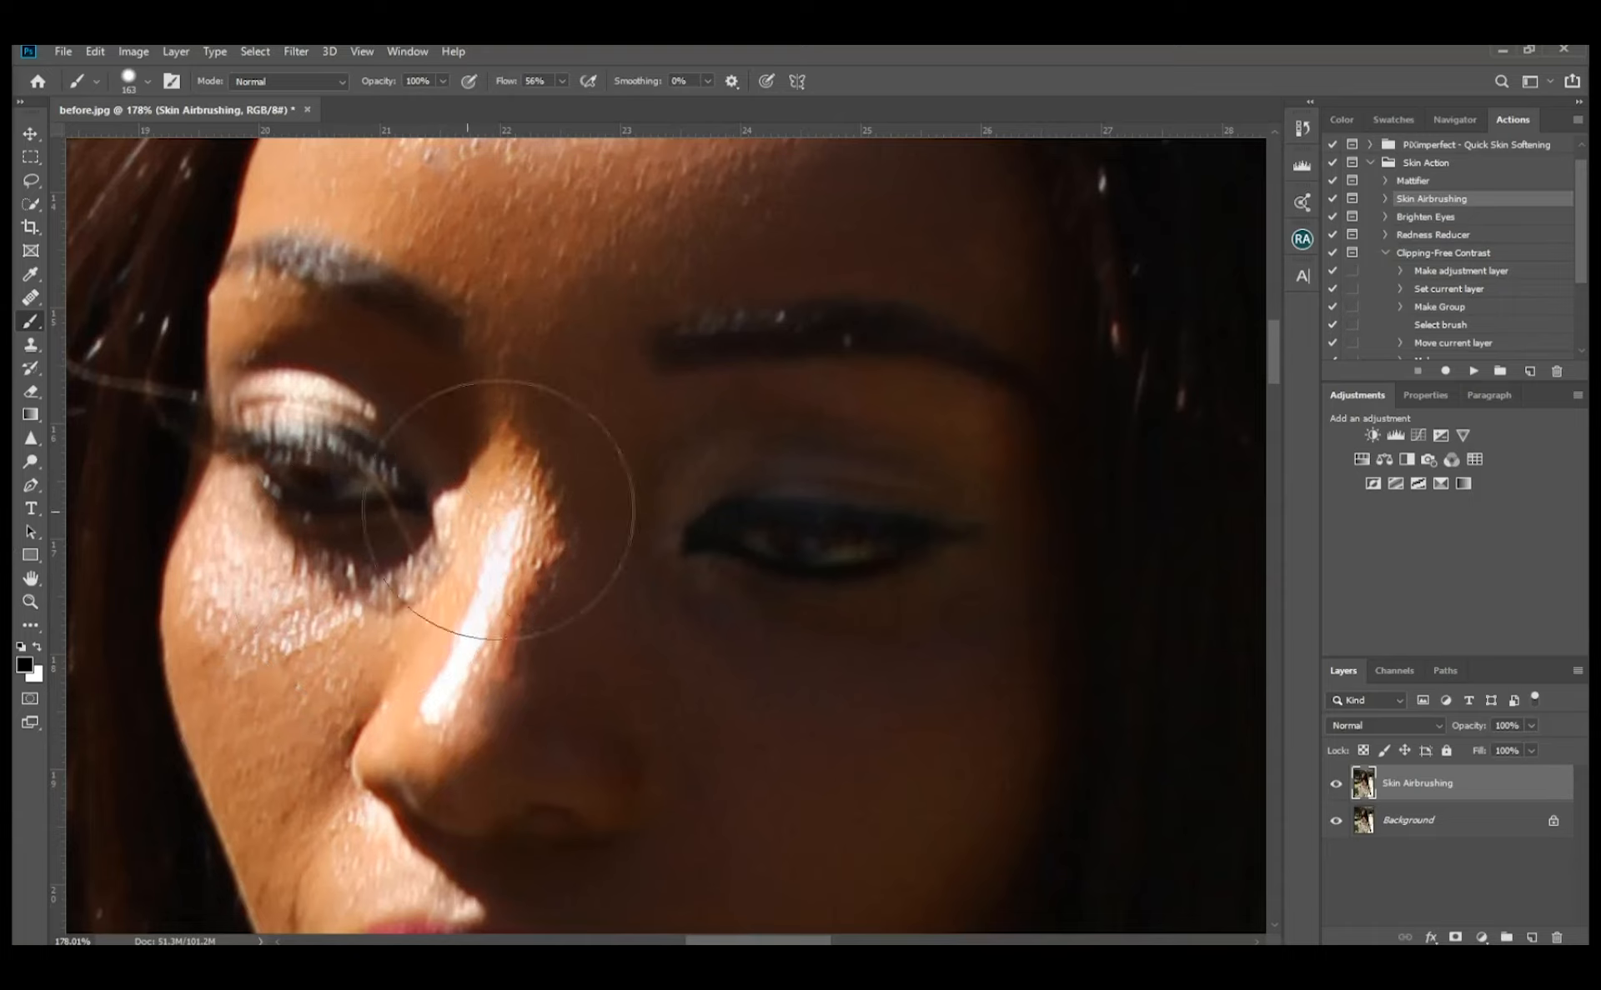
left_click_drag(681, 571, 603, 579)
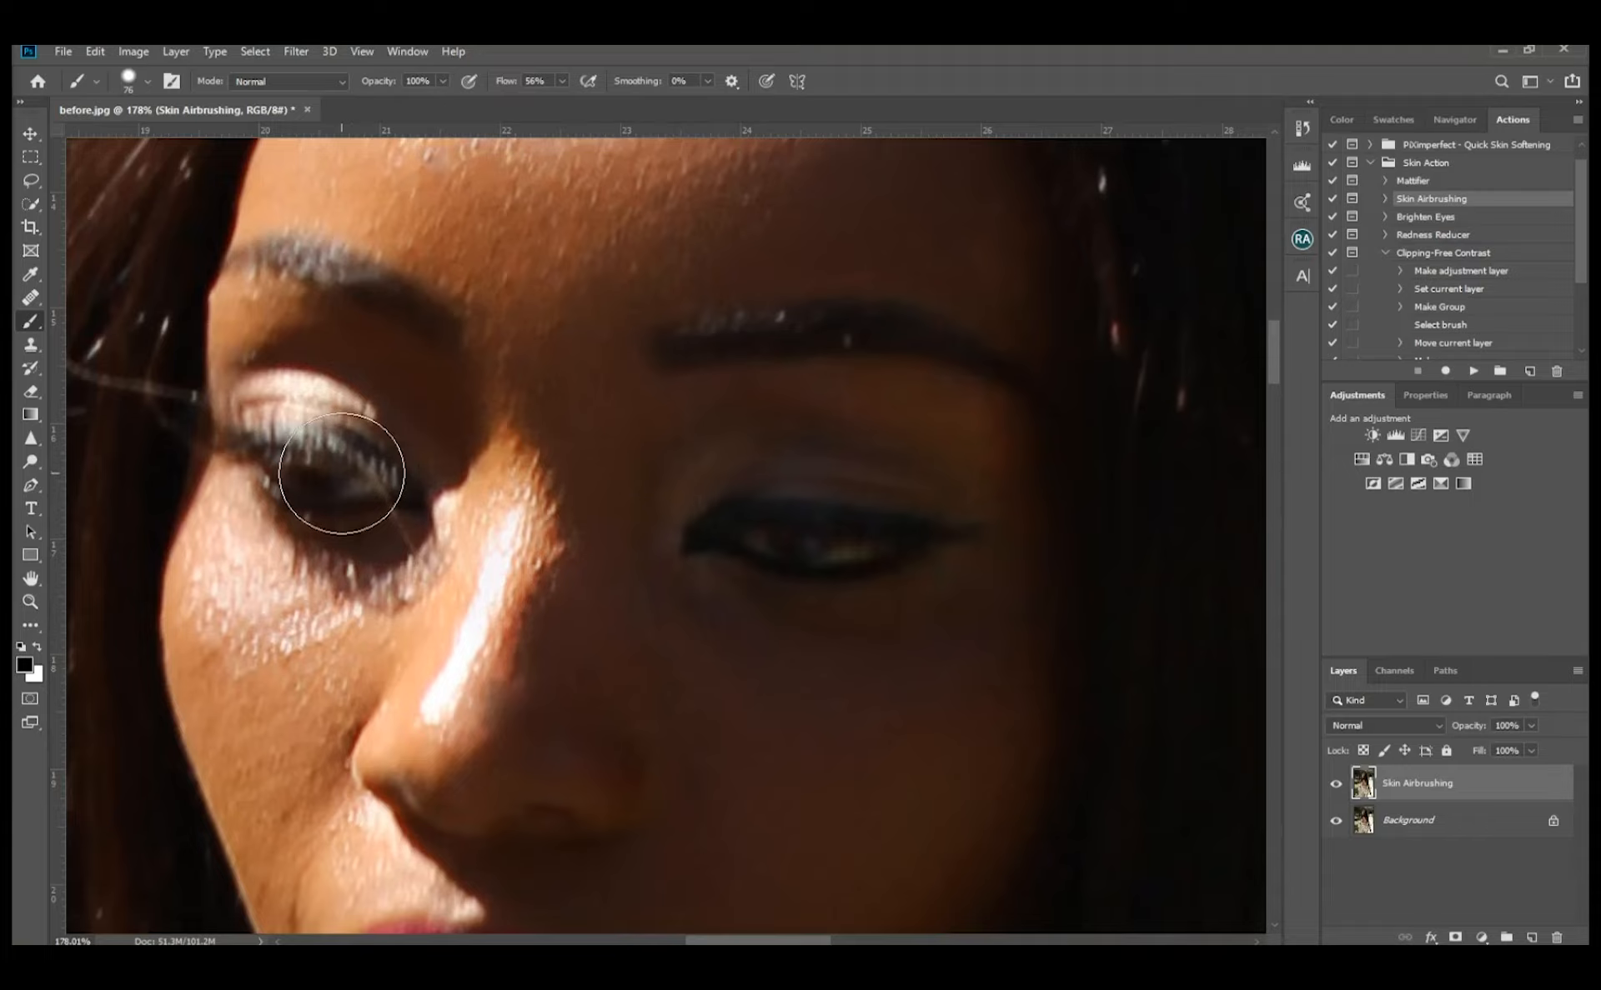
left_click(30, 438)
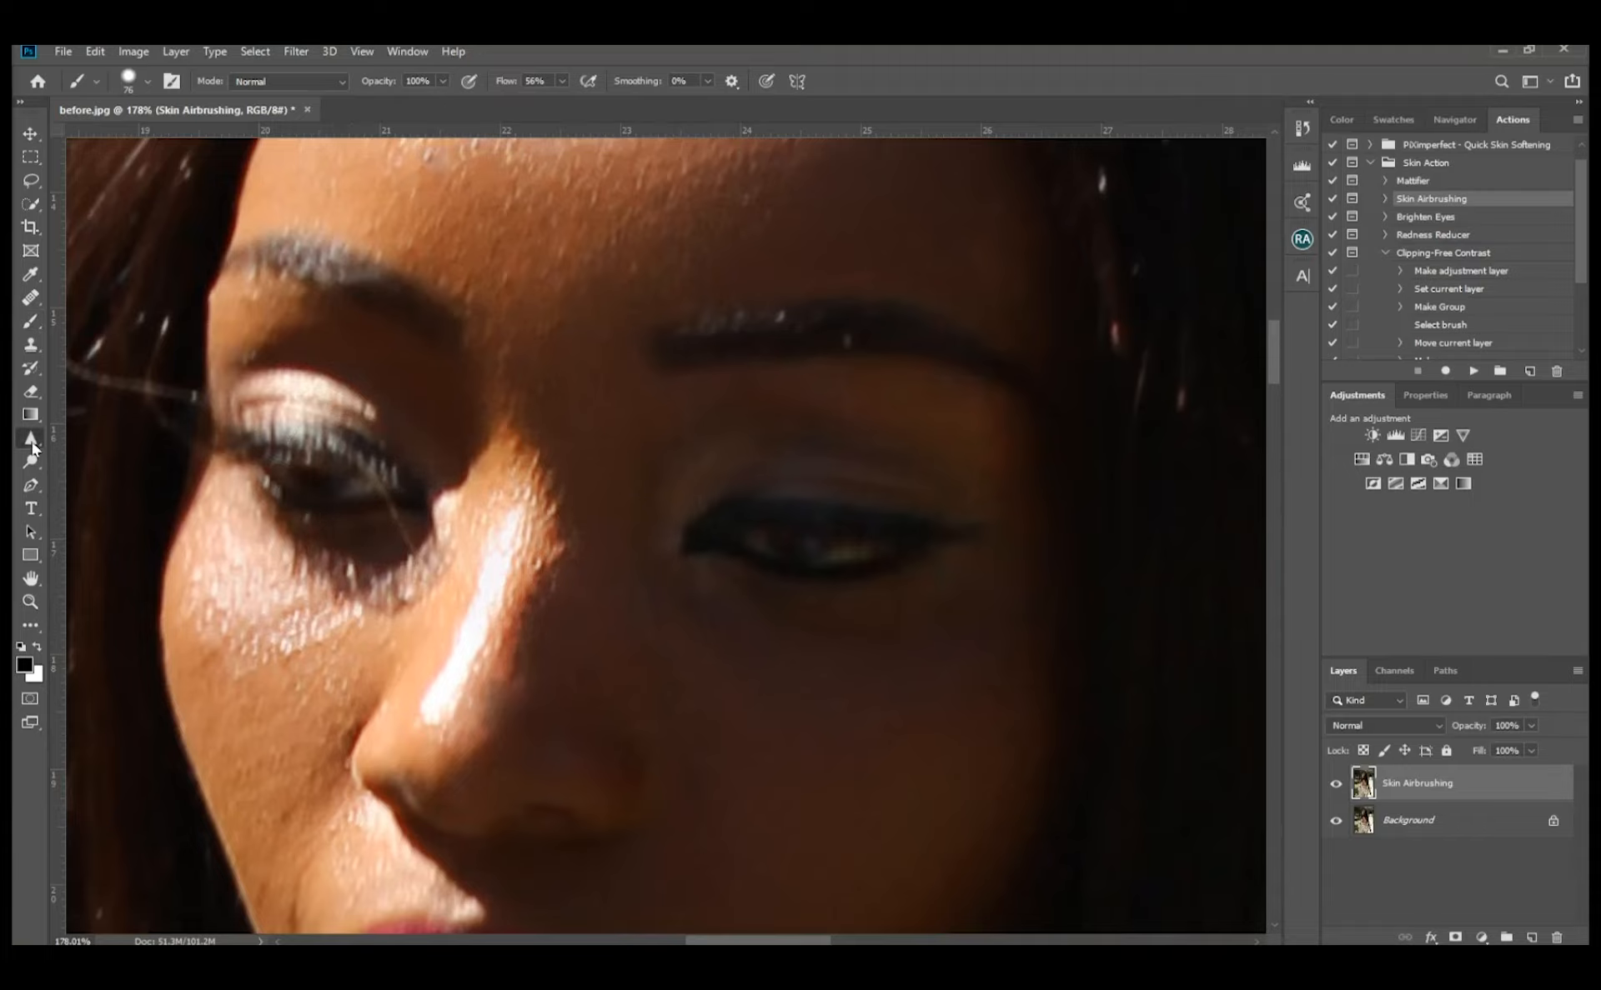
mouse_move(642, 492)
left_mouse_down()
mouse_move(432, 473)
mouse_move(180, 497)
left_mouse_up()
mouse_move(694, 489)
left_mouse_down()
mouse_move(414, 504)
mouse_move(478, 497)
left_mouse_up()
right_click(35, 434)
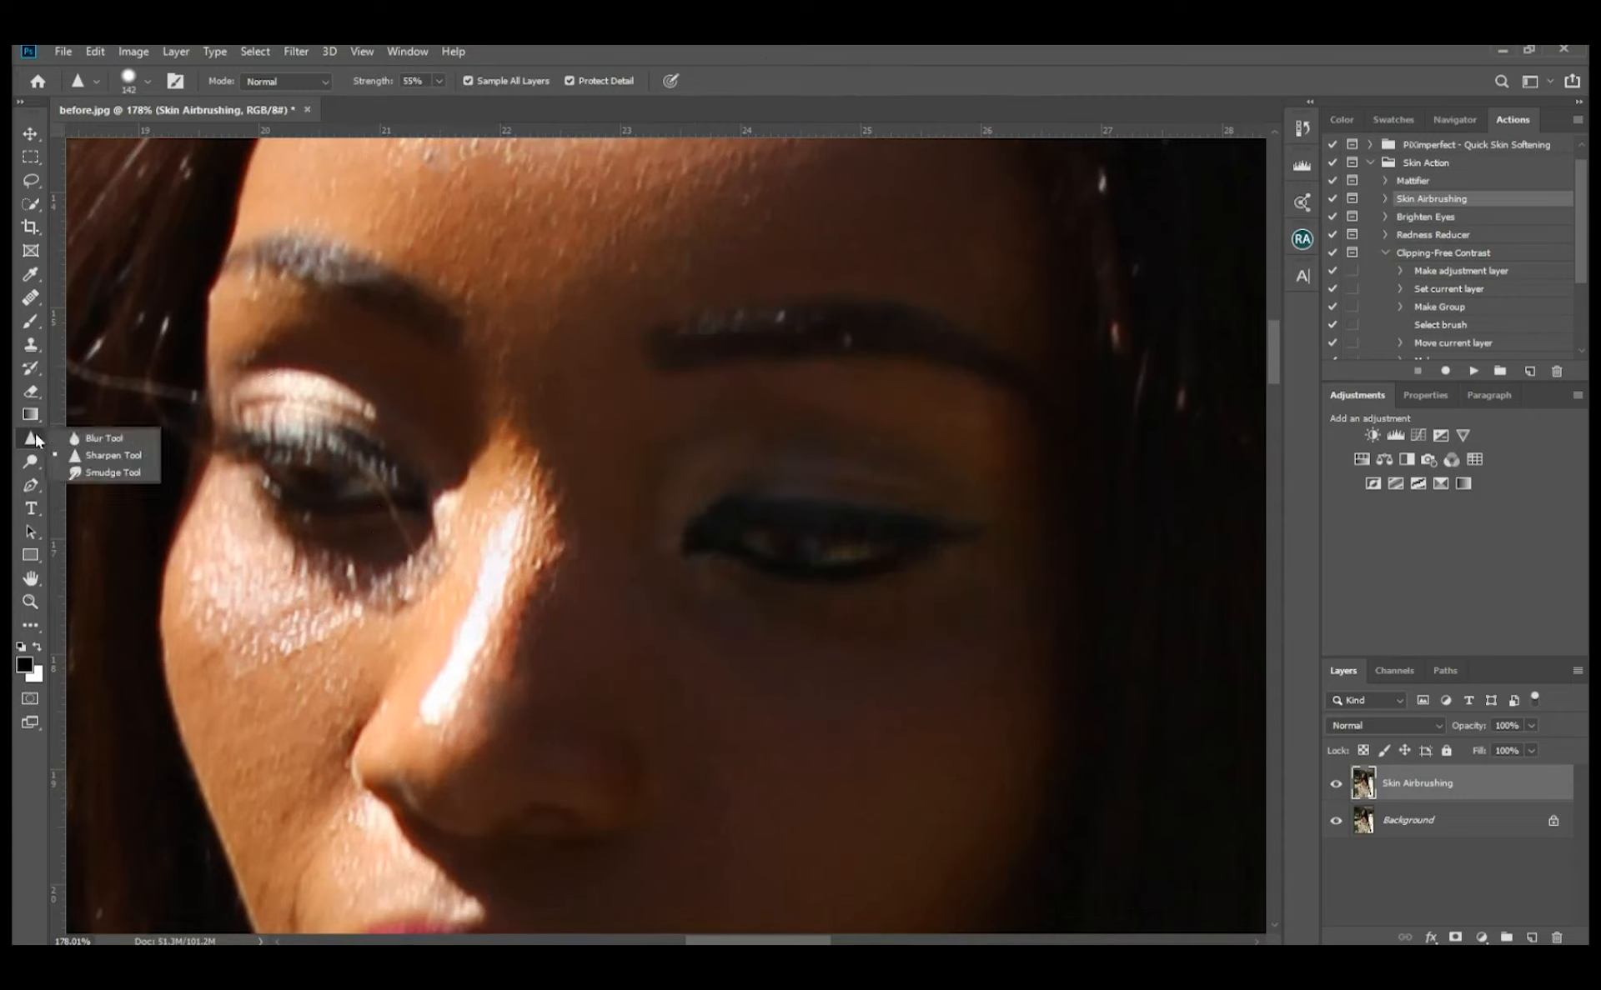
left_click(122, 457)
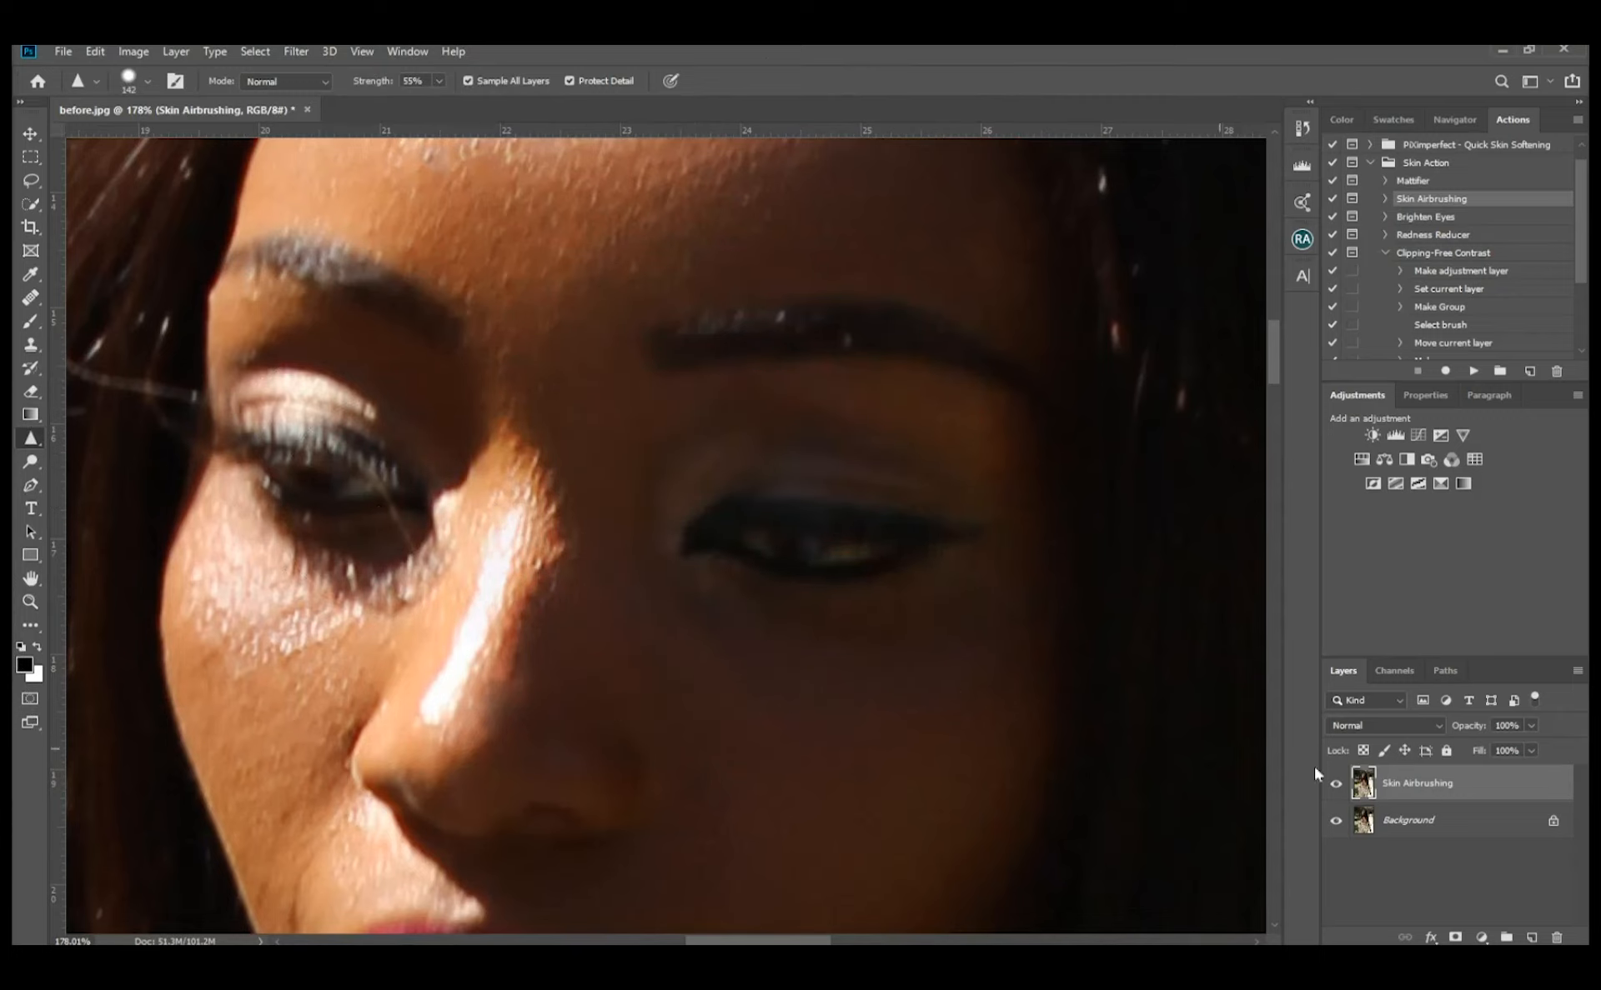
Step: Create a new layer above Skin Airbrushing and name it Sharp
left_click(1534, 938)
double_click(1397, 783)
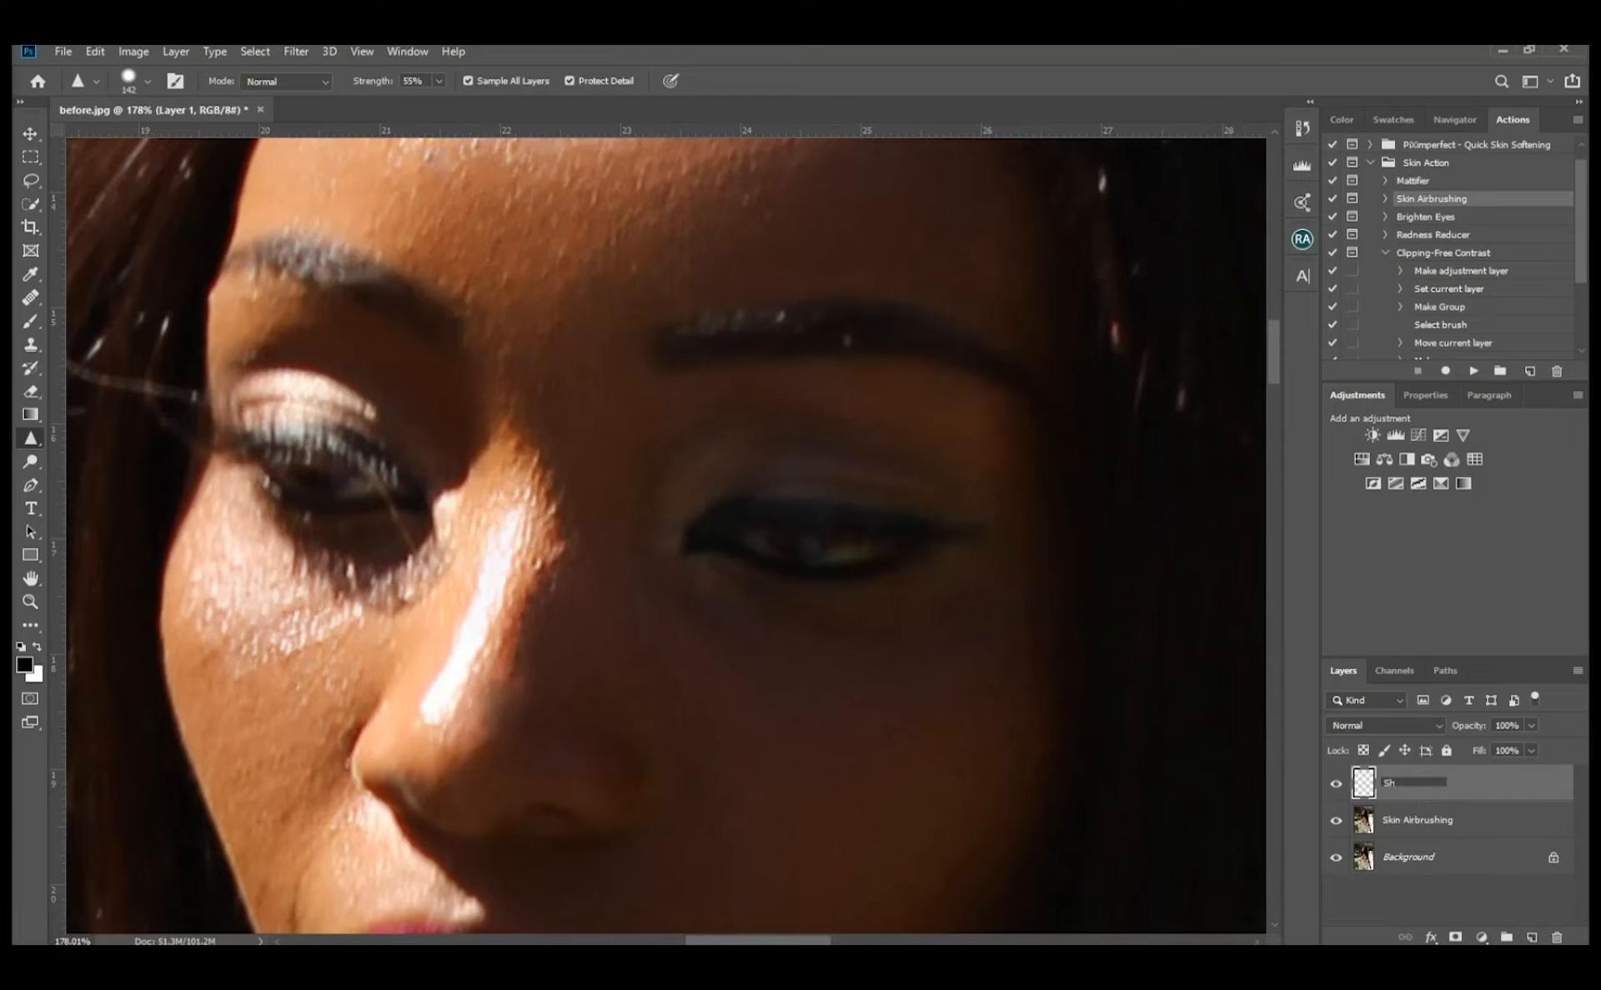
key("Return")
Step: Sharpen the eye and lash details on the Sharp layer, starting with a brush of about 18 px at 48% hardness
scroll(344, 444, "up", 11)
mouse_move(344, 504)
left_mouse_down()
mouse_move(630, 461)
mouse_move(406, 480)
mouse_move(416, 519)
left_mouse_up()
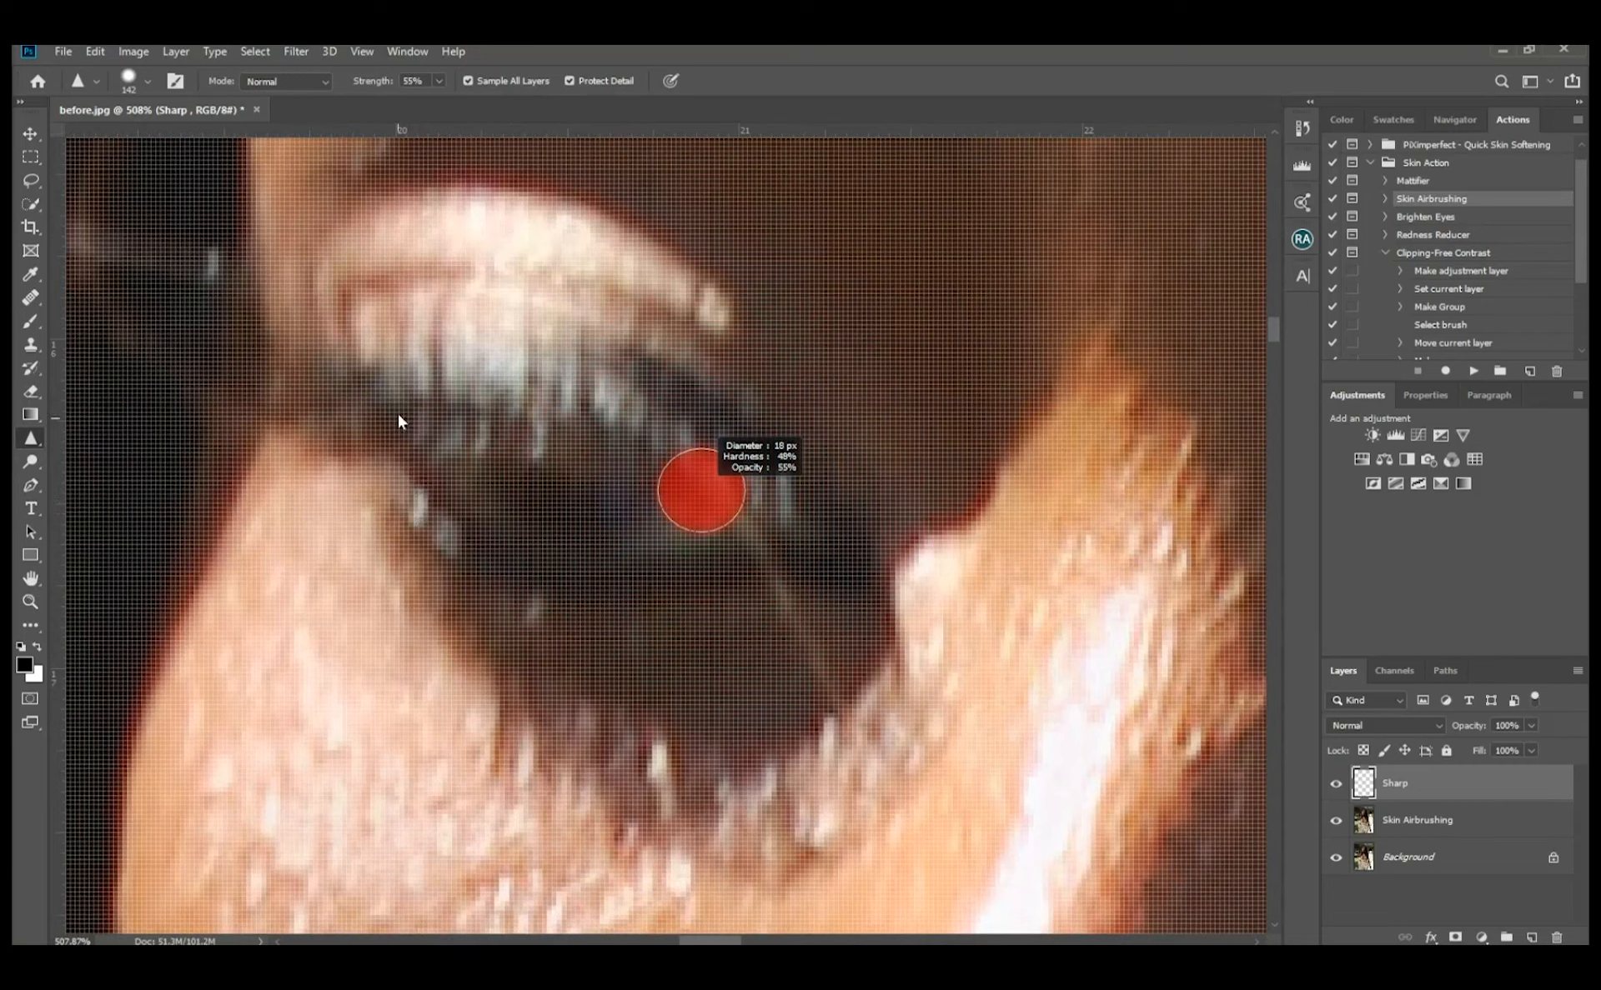
left_click_drag(398, 414, 398, 415)
left_click_drag(511, 517, 525, 517)
mouse_move(582, 427)
left_mouse_down()
mouse_move(414, 393)
mouse_move(601, 406)
mouse_move(828, 539)
mouse_move(454, 430)
mouse_move(509, 489)
left_mouse_up()
left_click_drag(884, 562, 443, 480)
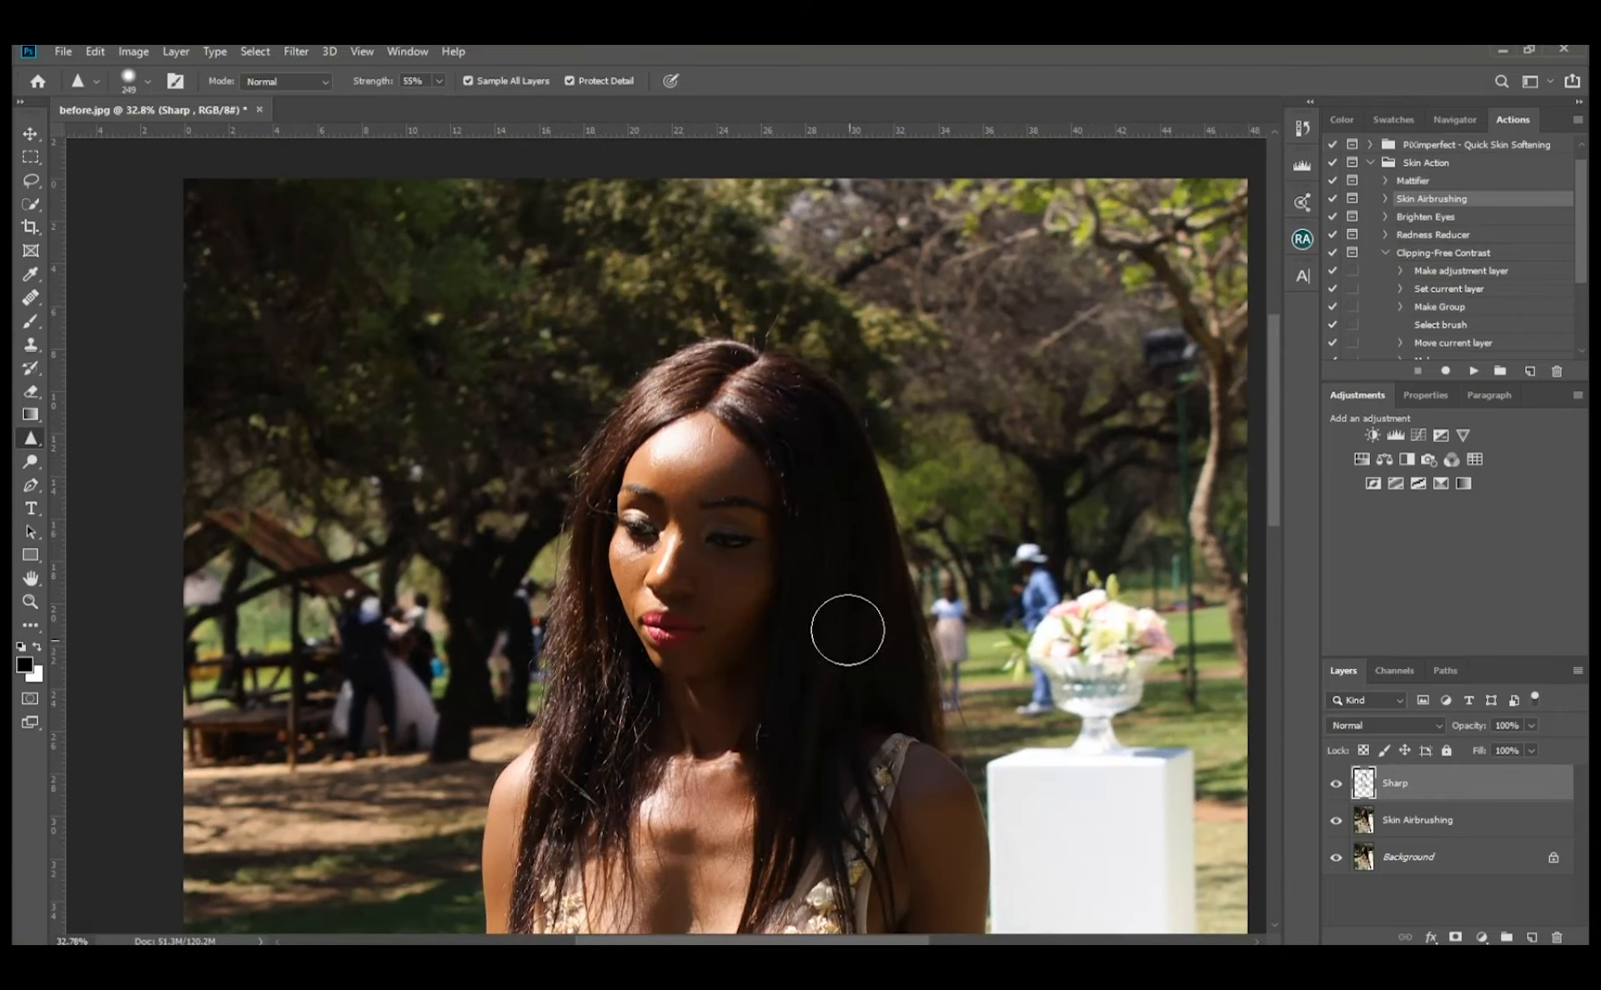
Step: Merge the Sharp layer with the Skin Airbrushing layer
left_click(1466, 831, "shift")
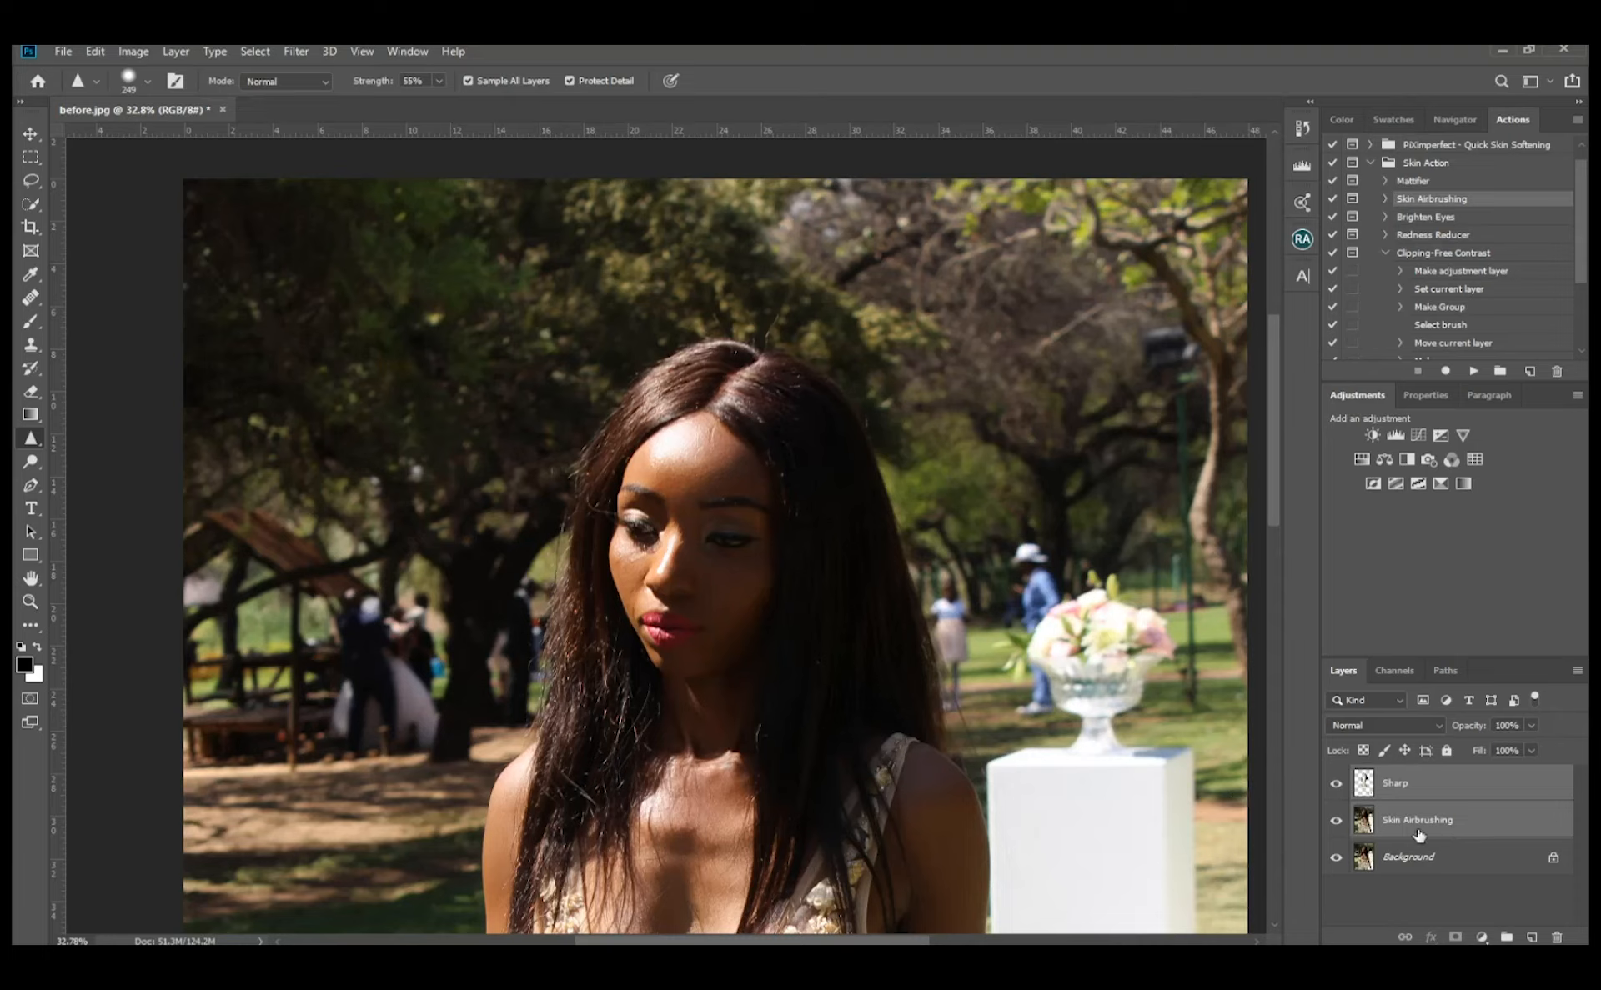
right_click(1515, 792)
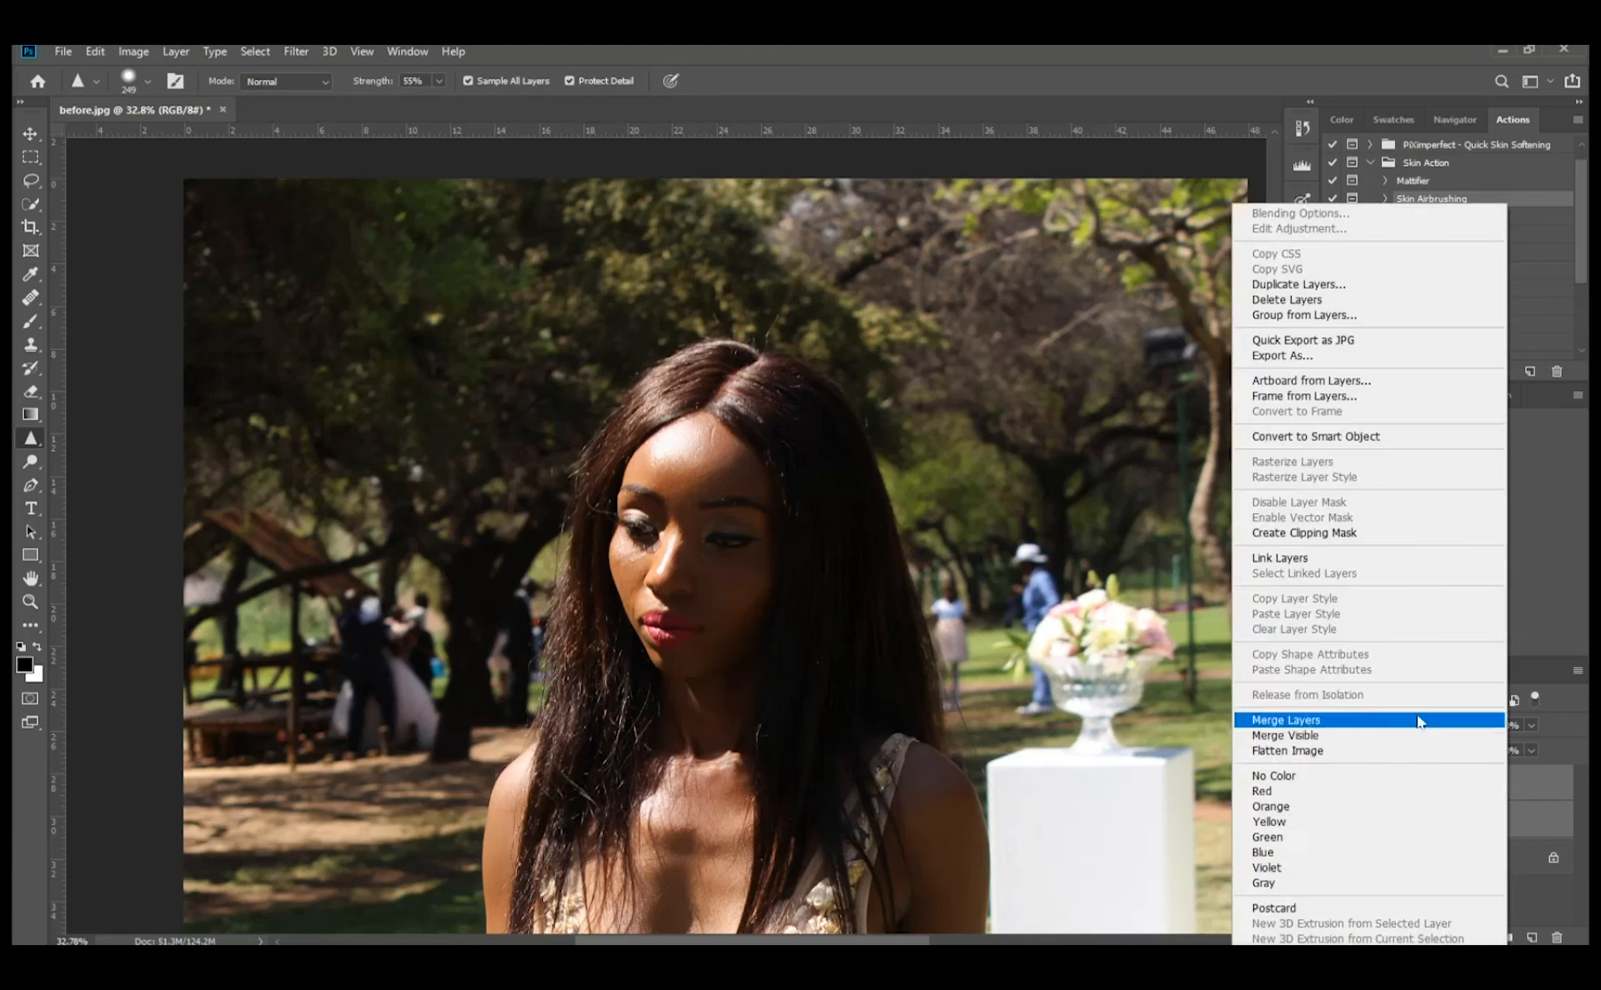
left_click(1300, 720)
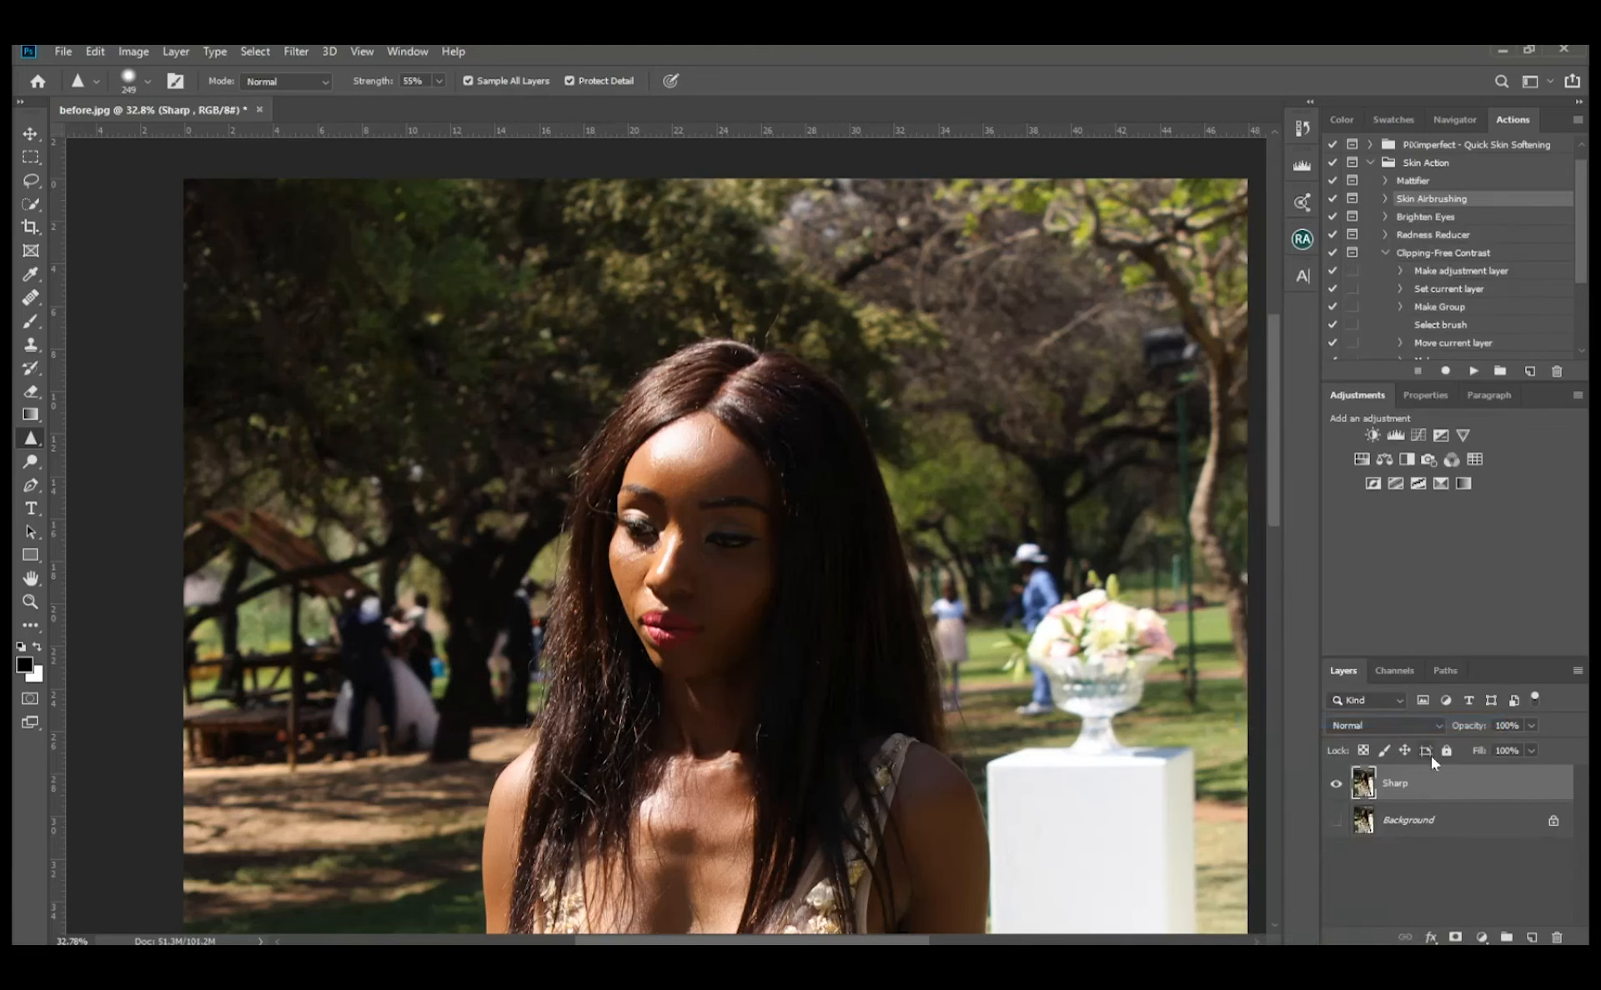
Step: Duplicate the Sharp layer and hide the original Sharp layer beneath the copy
left_click_drag(1431, 779, 1531, 936)
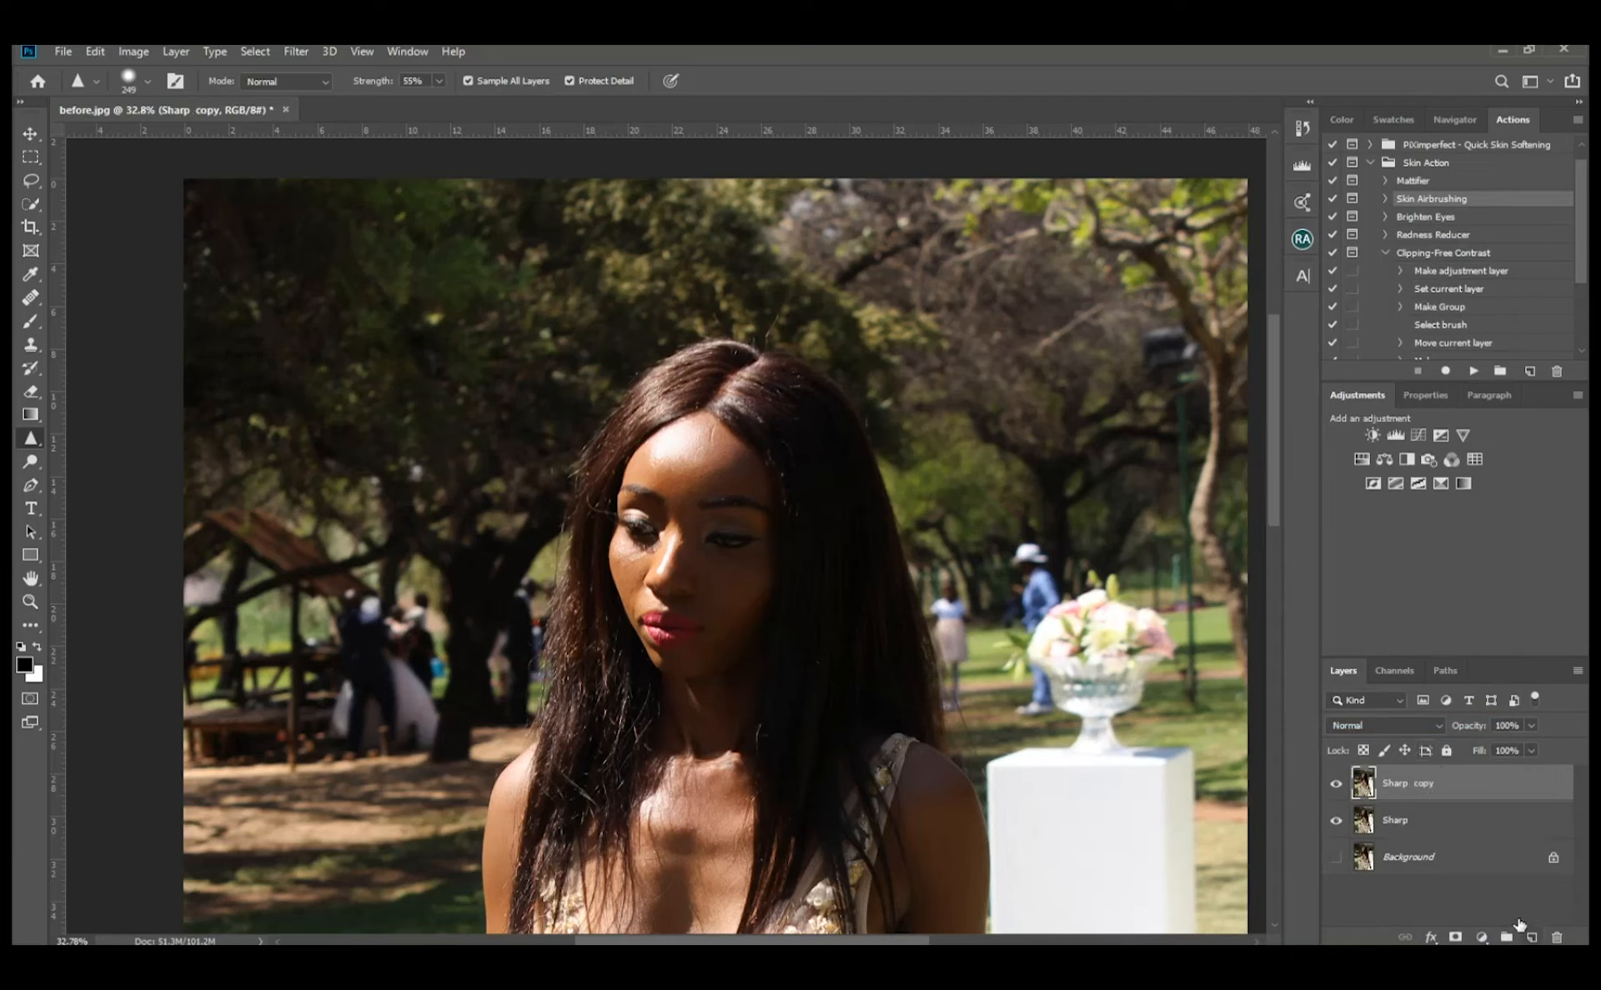
left_click(1337, 821)
right_click(1456, 790)
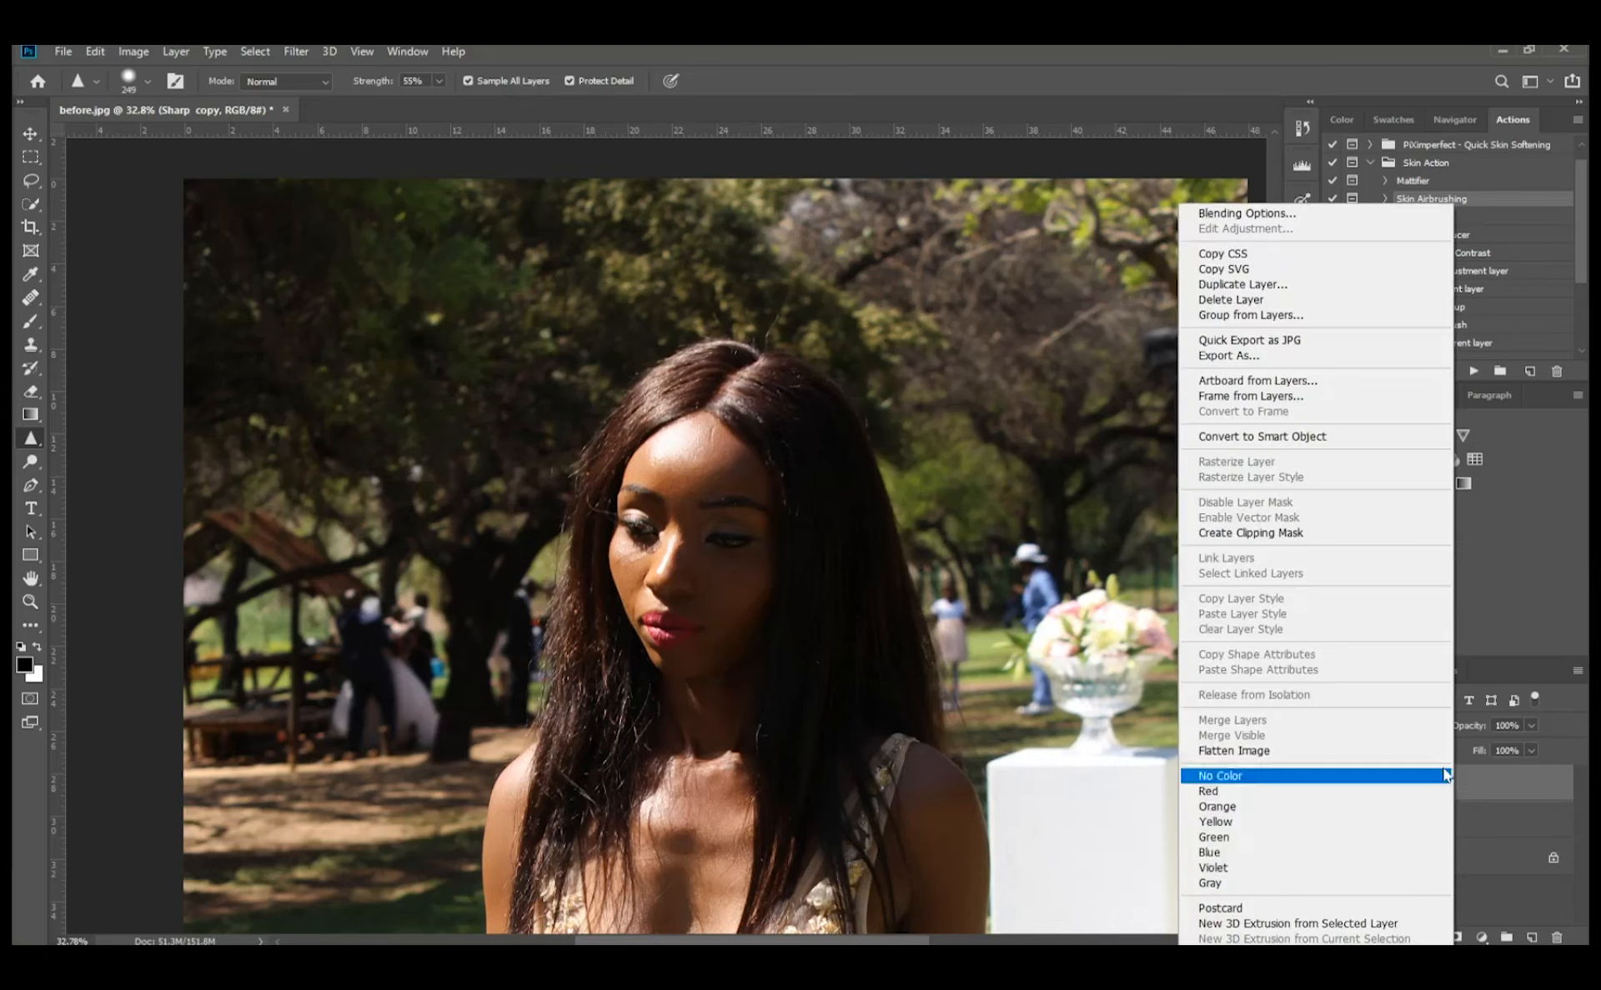
left_click(1348, 437)
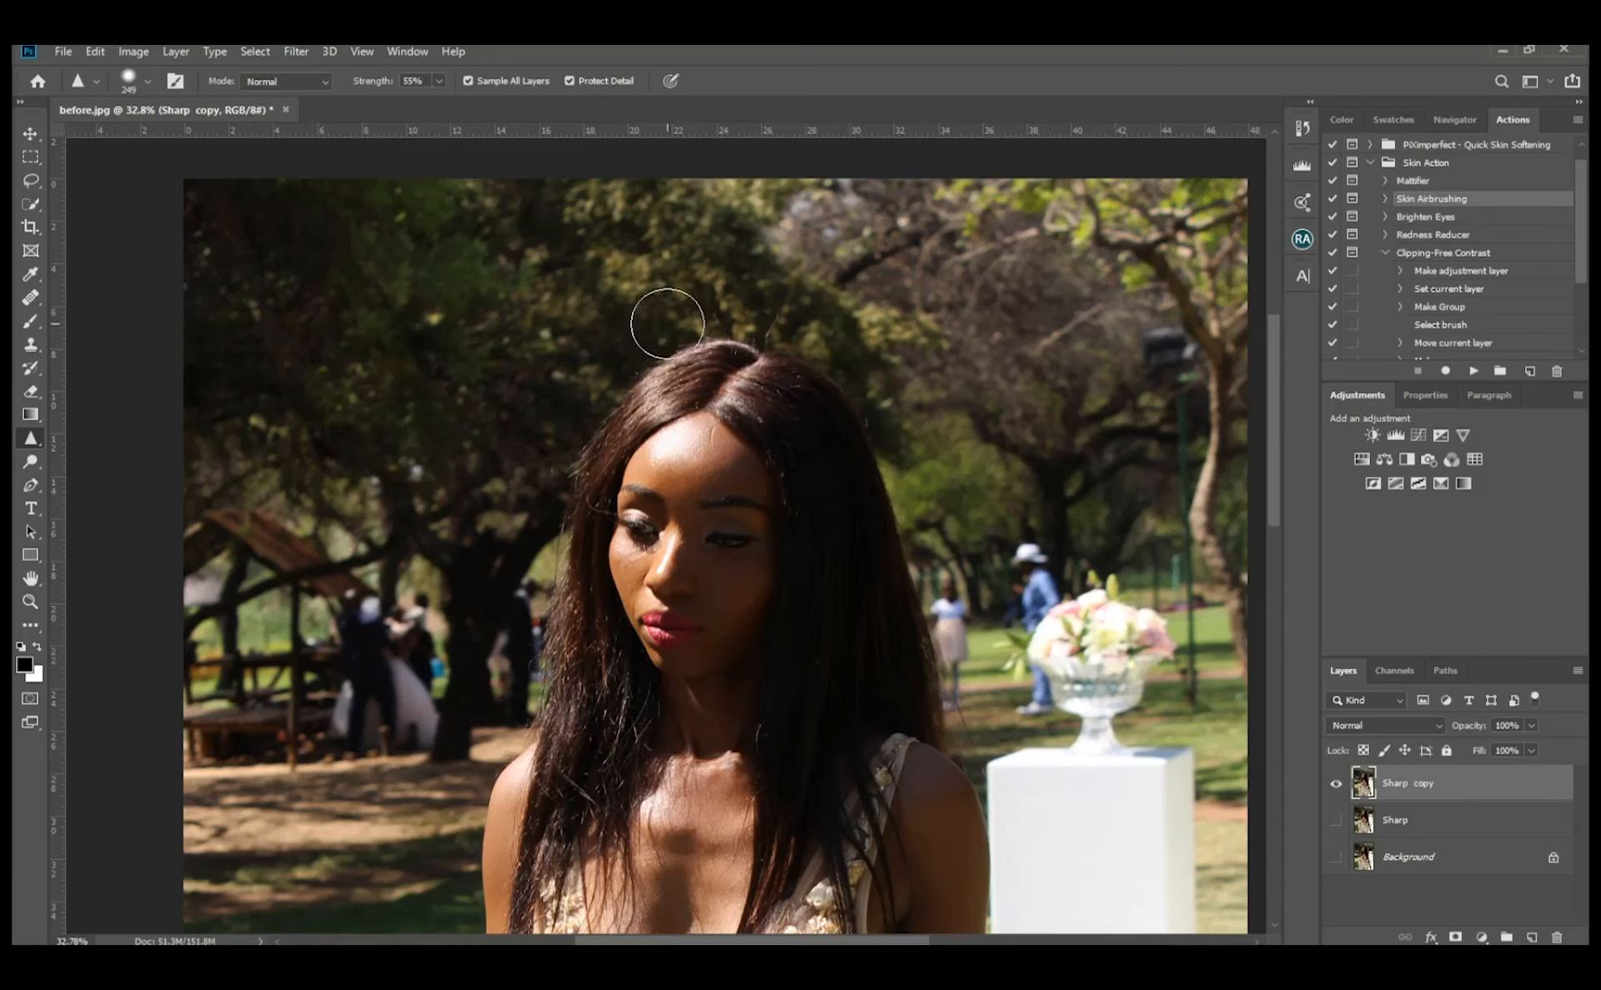
Step: Open the Camera Raw Filter on the Sharp copy layer and set Temperature to -5
left_click(297, 51)
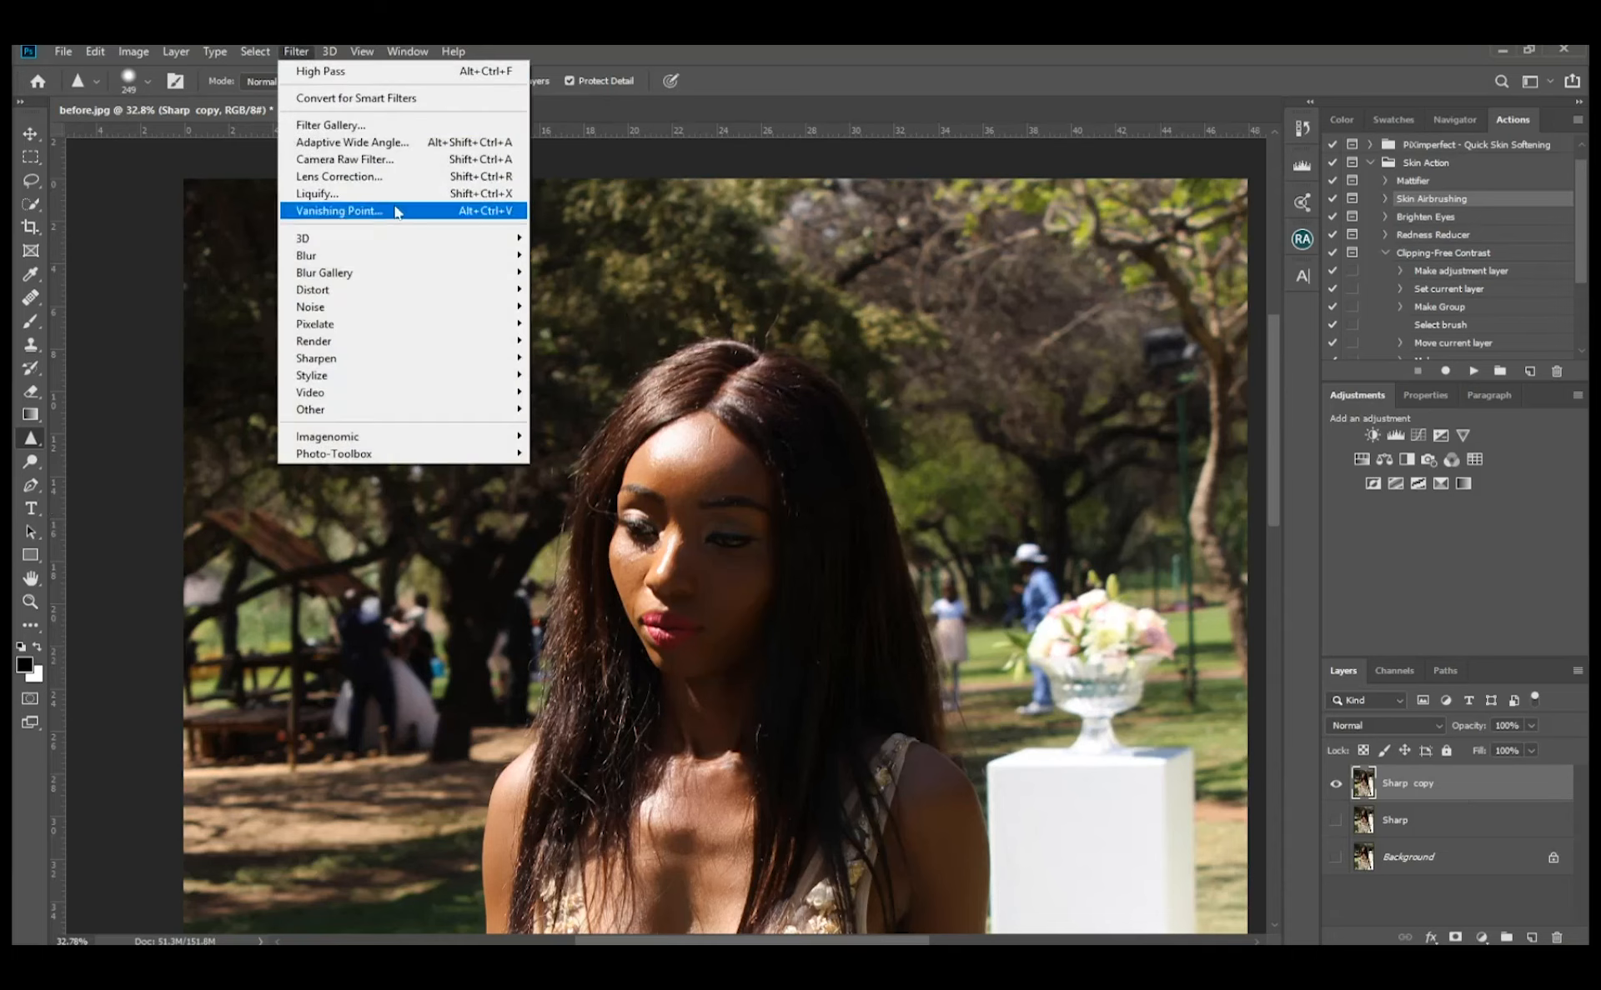
left_click(397, 169)
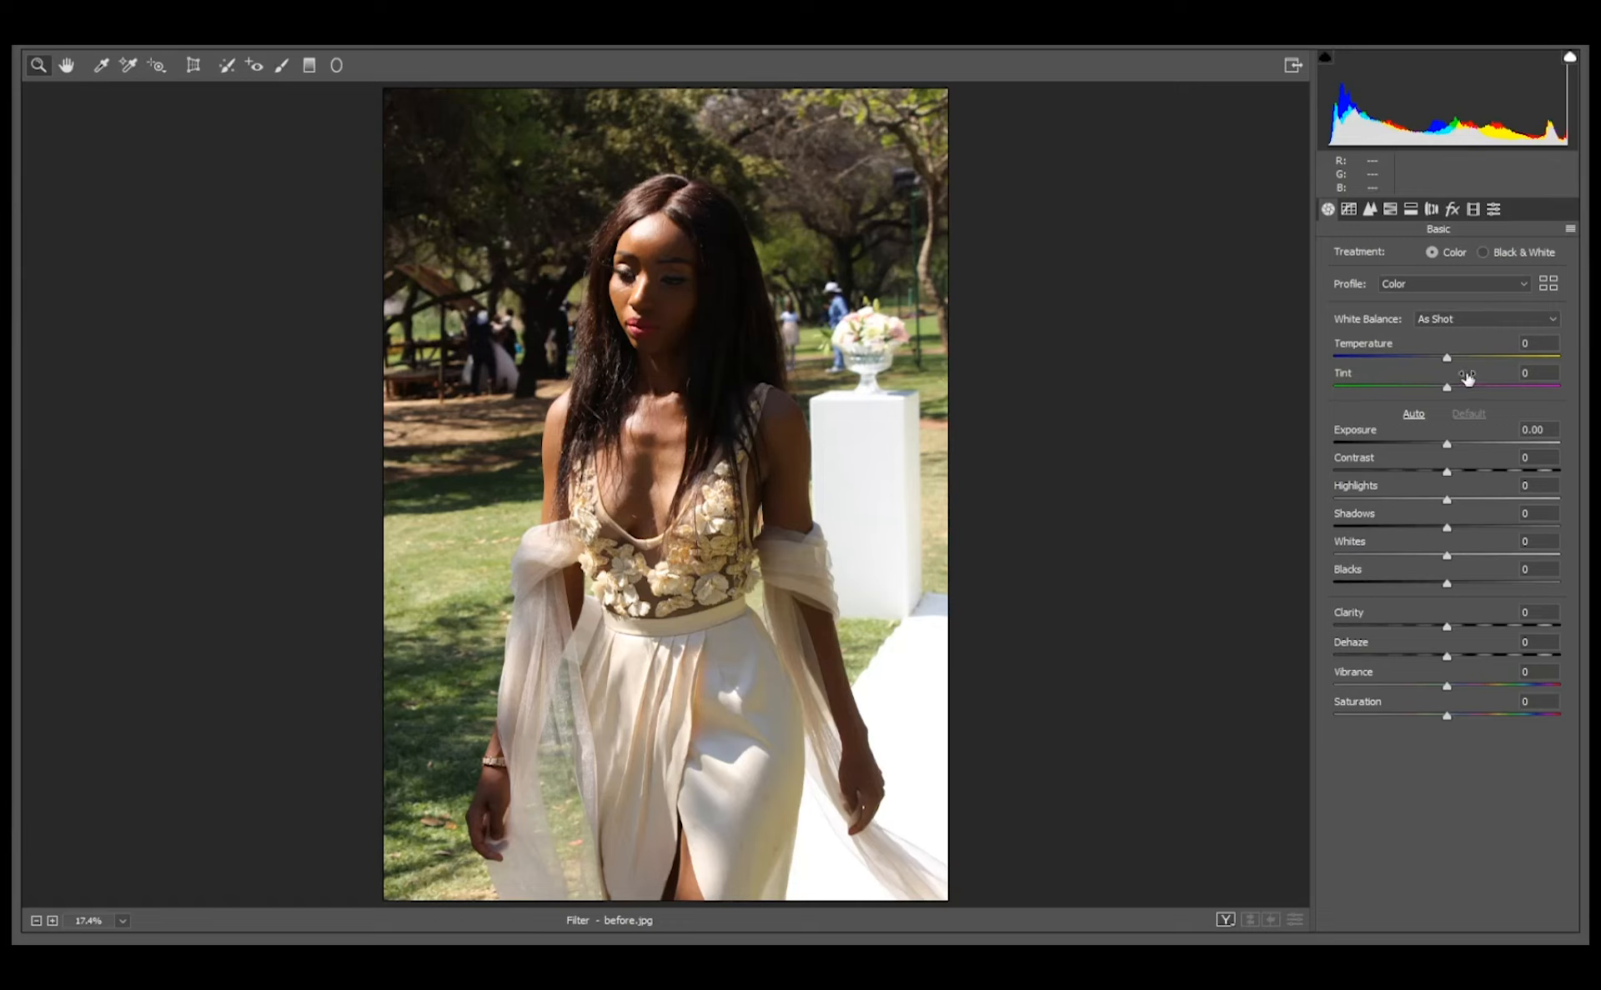
left_click(1444, 358)
left_click_drag(1444, 358, 1442, 359)
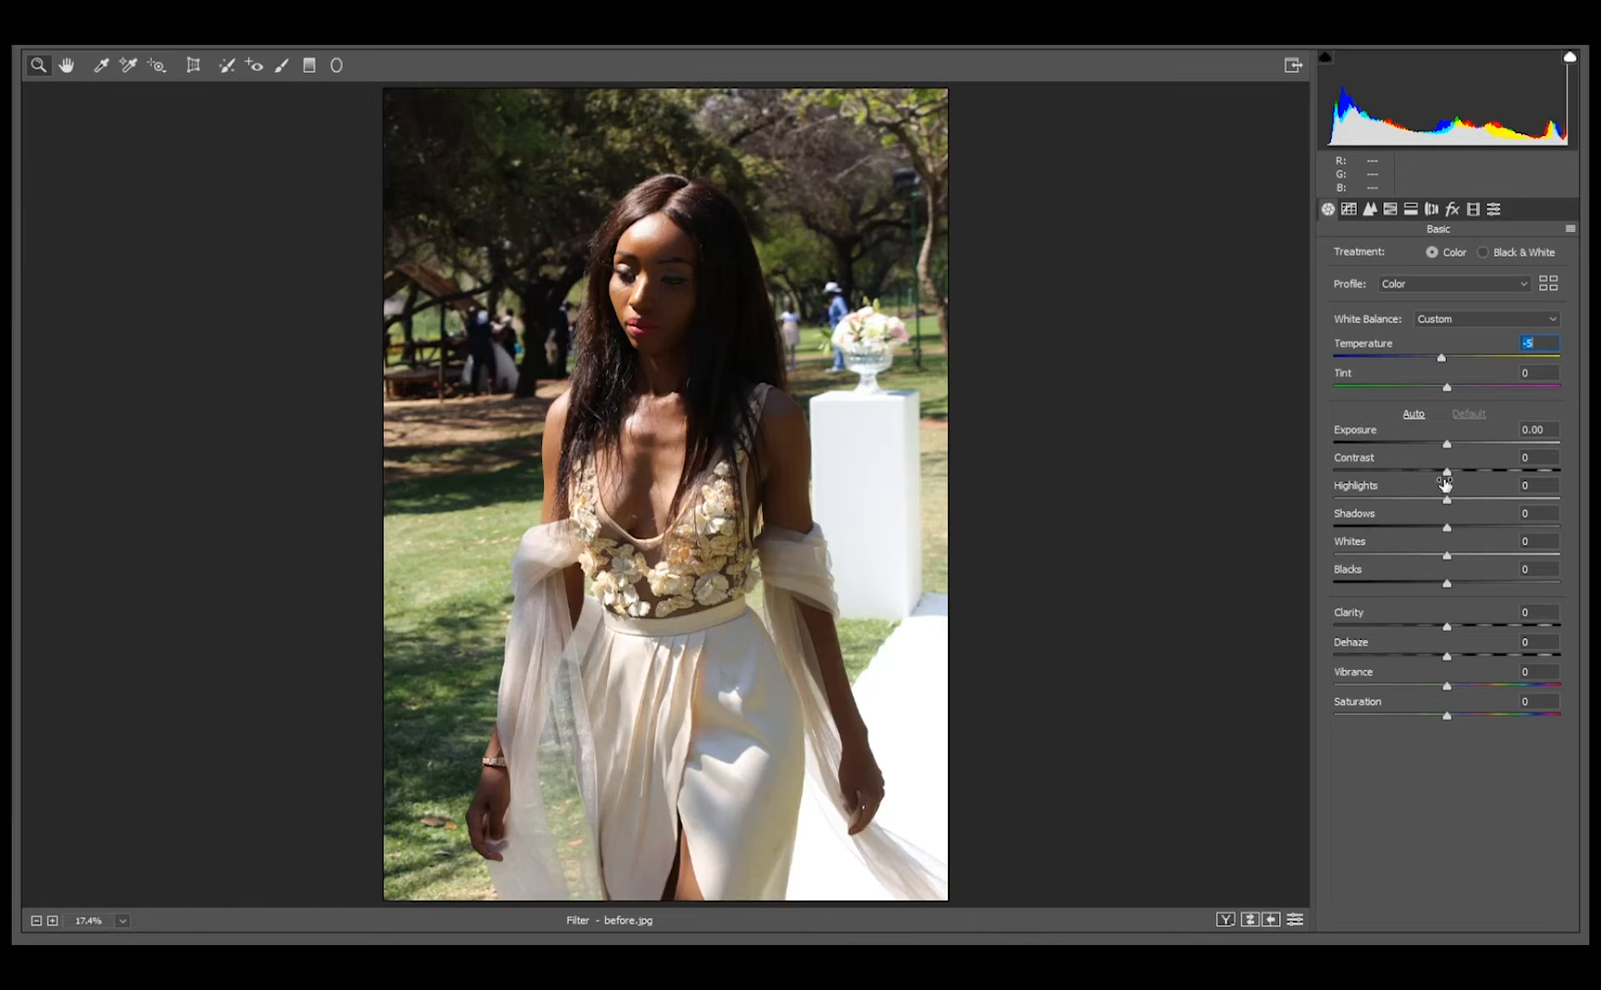
Step: Set Contrast to +15, Exposure to +0.30, Highlights to -68 and Whites to -39, and compare the before and after views
left_click_drag(1446, 470, 1465, 473)
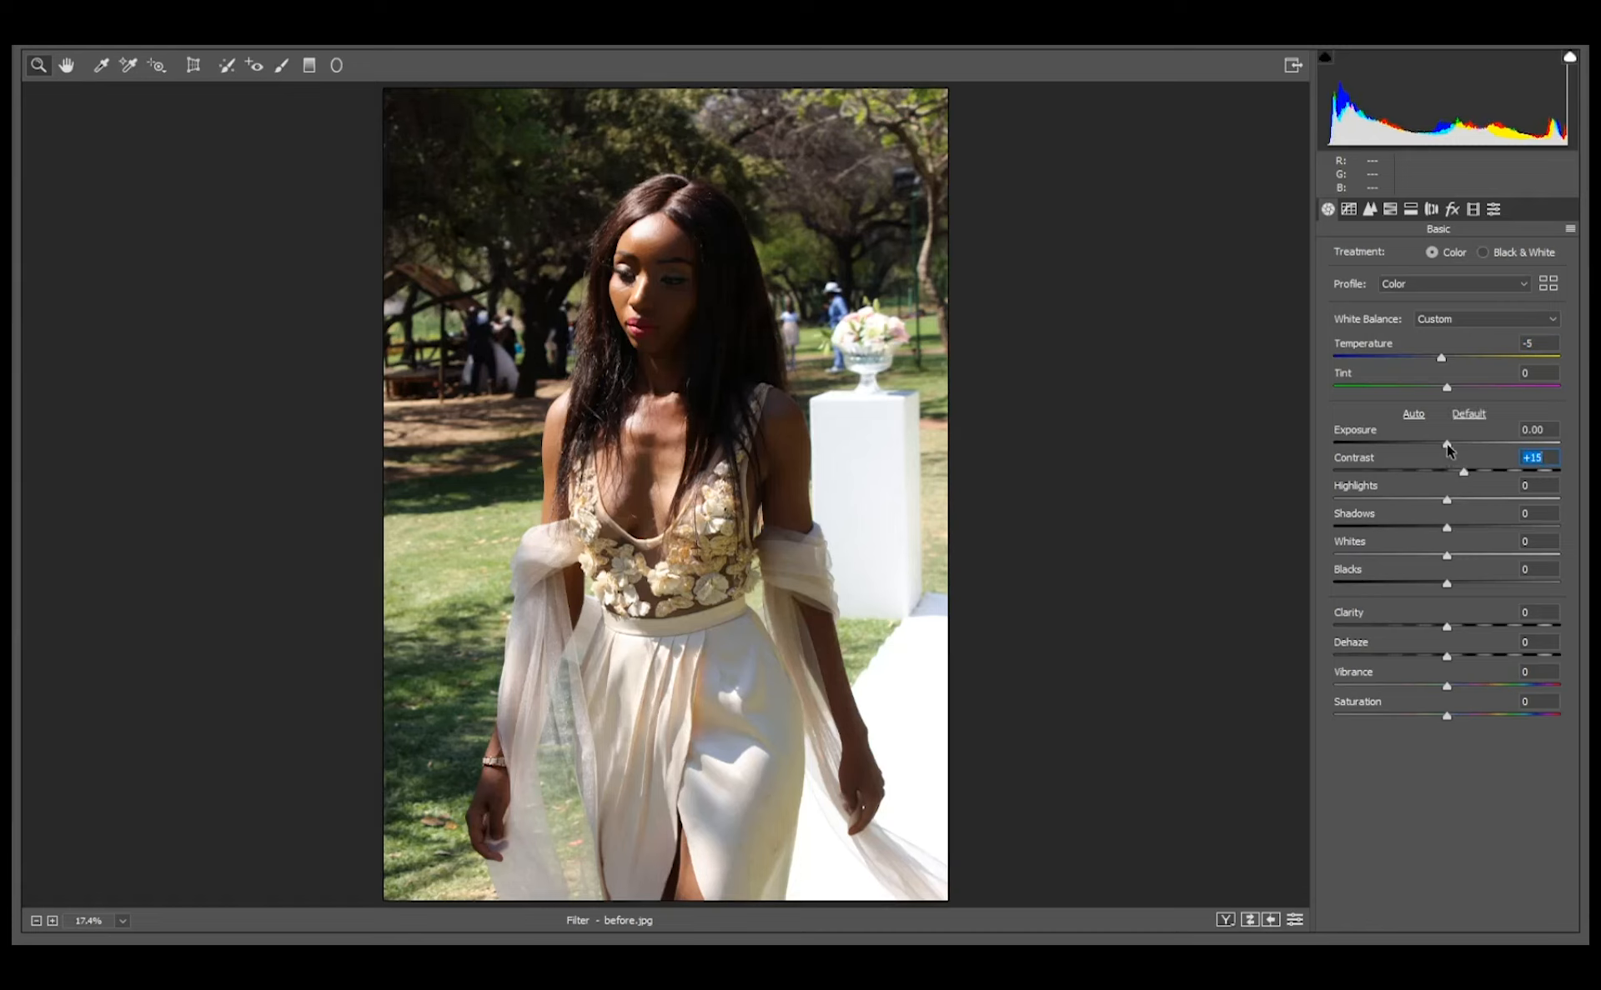
left_click_drag(1448, 449, 1452, 451)
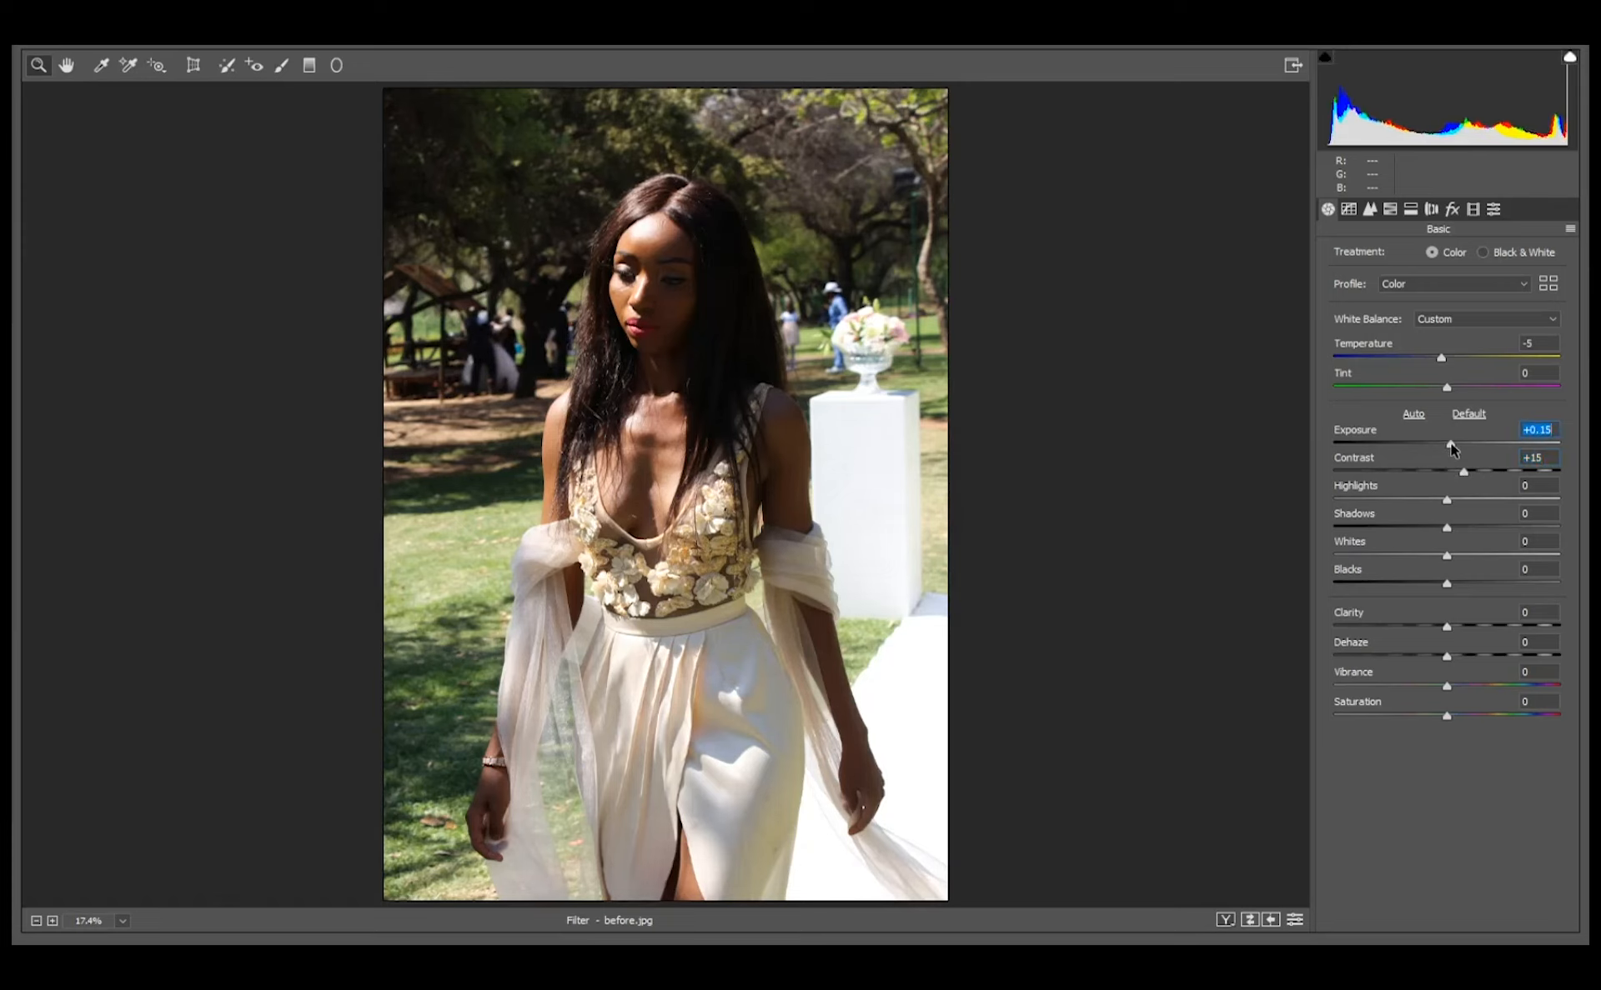
left_click_drag(1452, 448, 1455, 447)
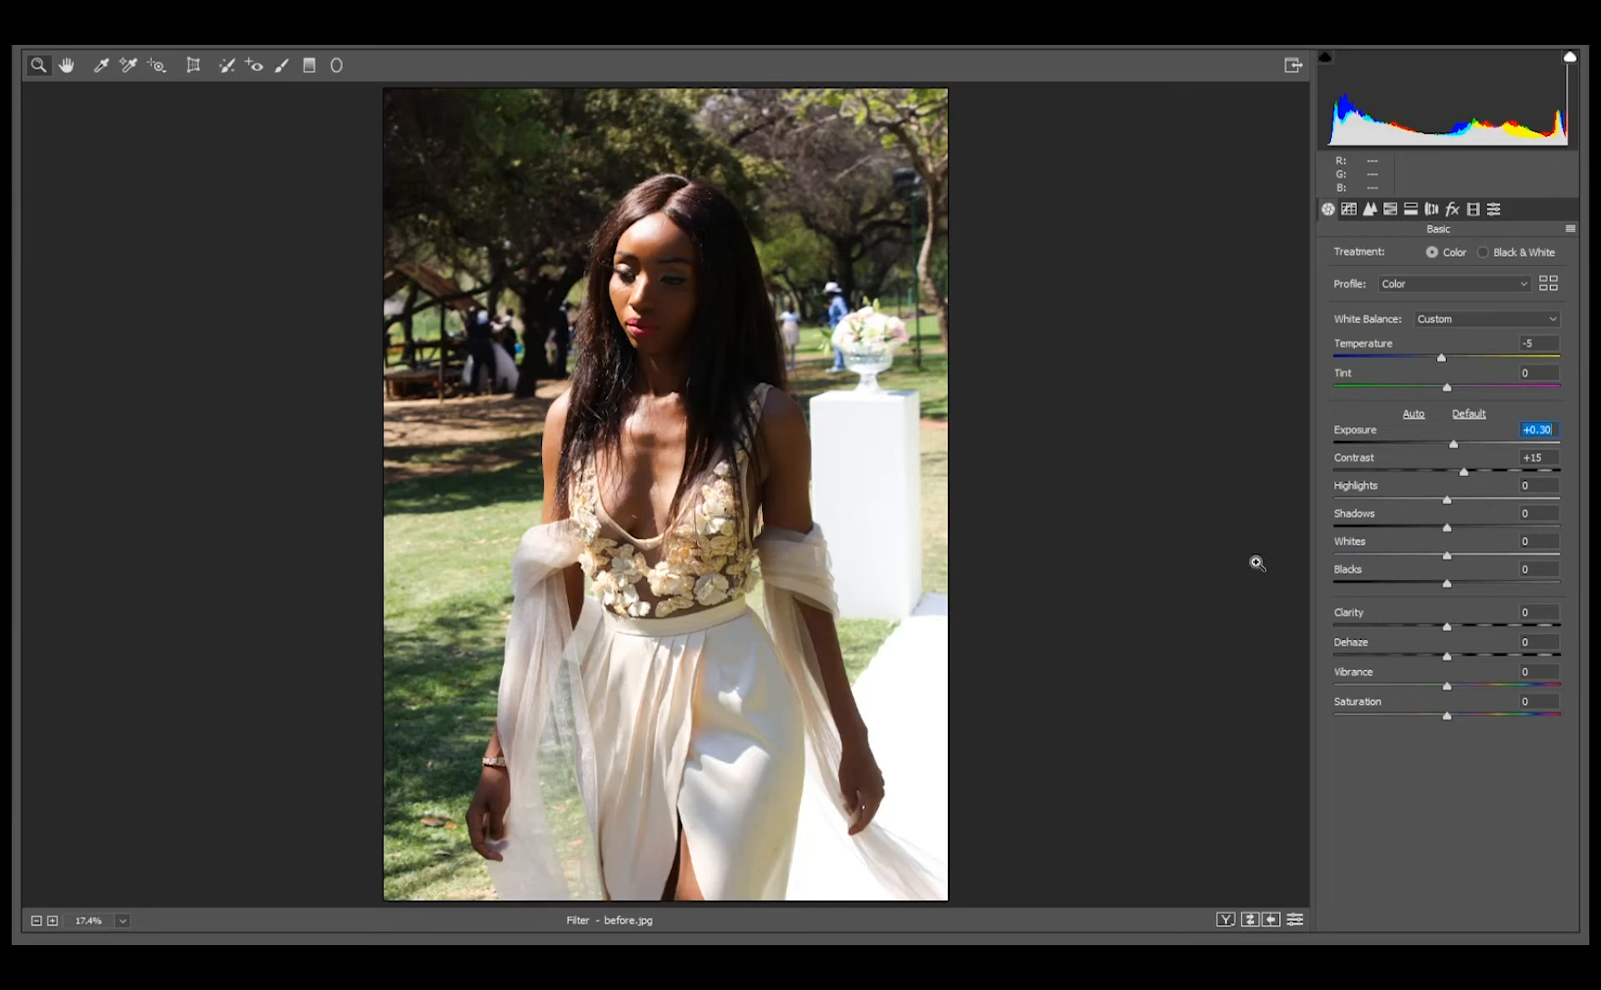
left_click_drag(1447, 501, 1369, 501)
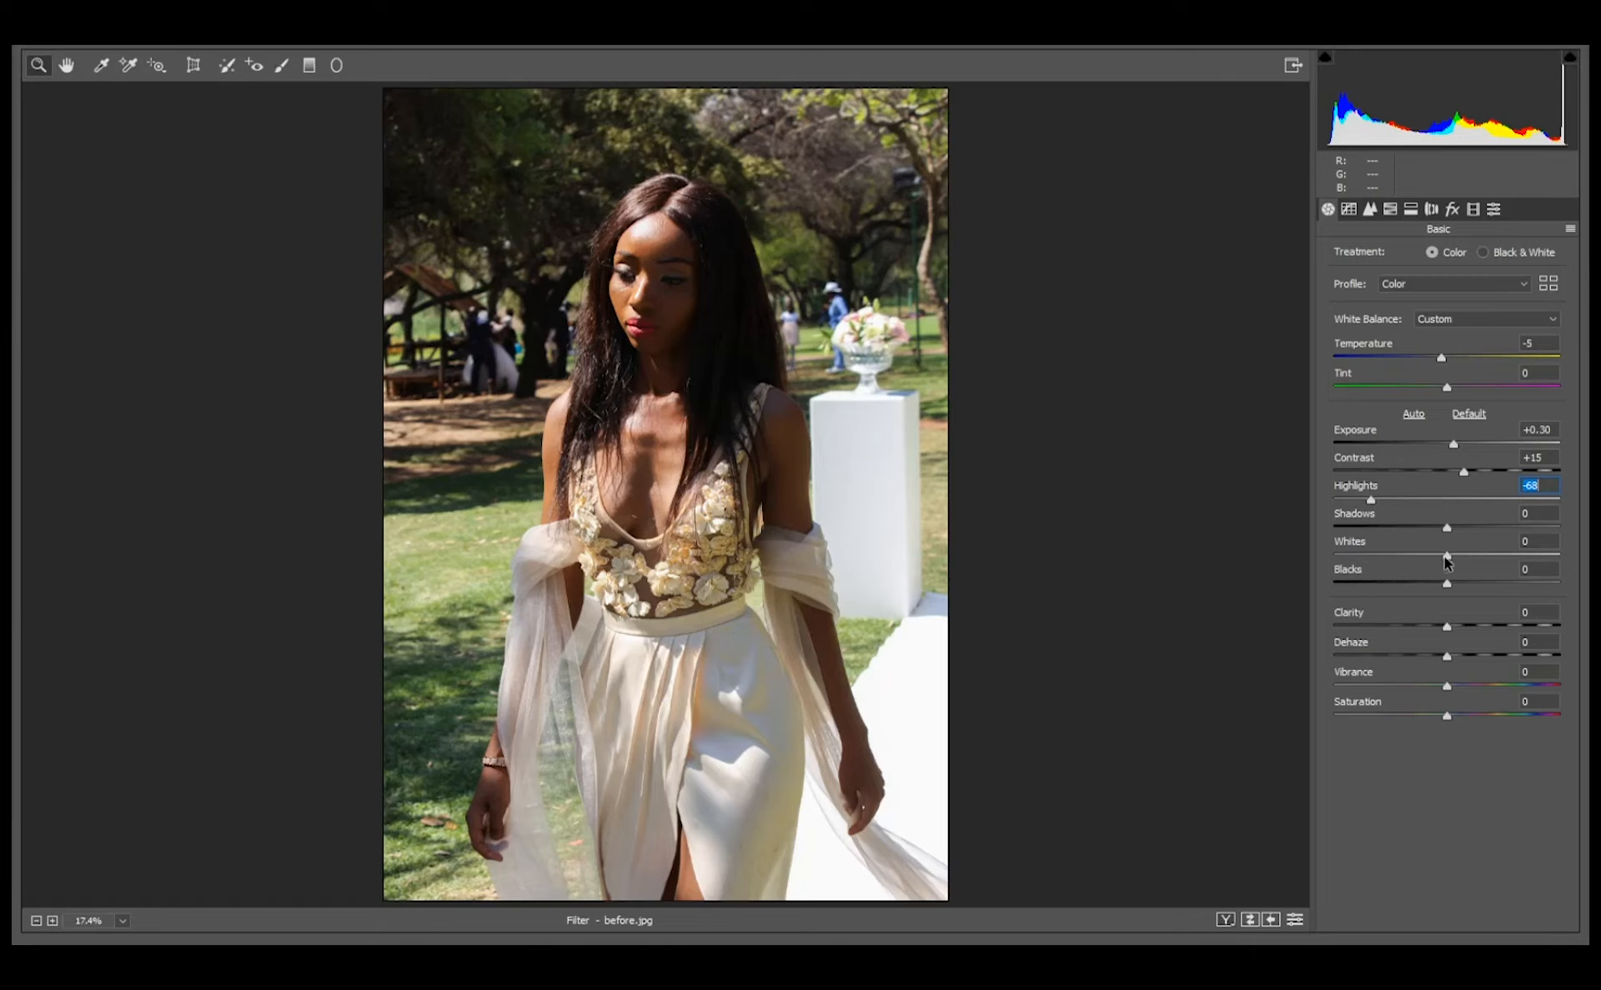
left_click_drag(1445, 558, 1401, 558)
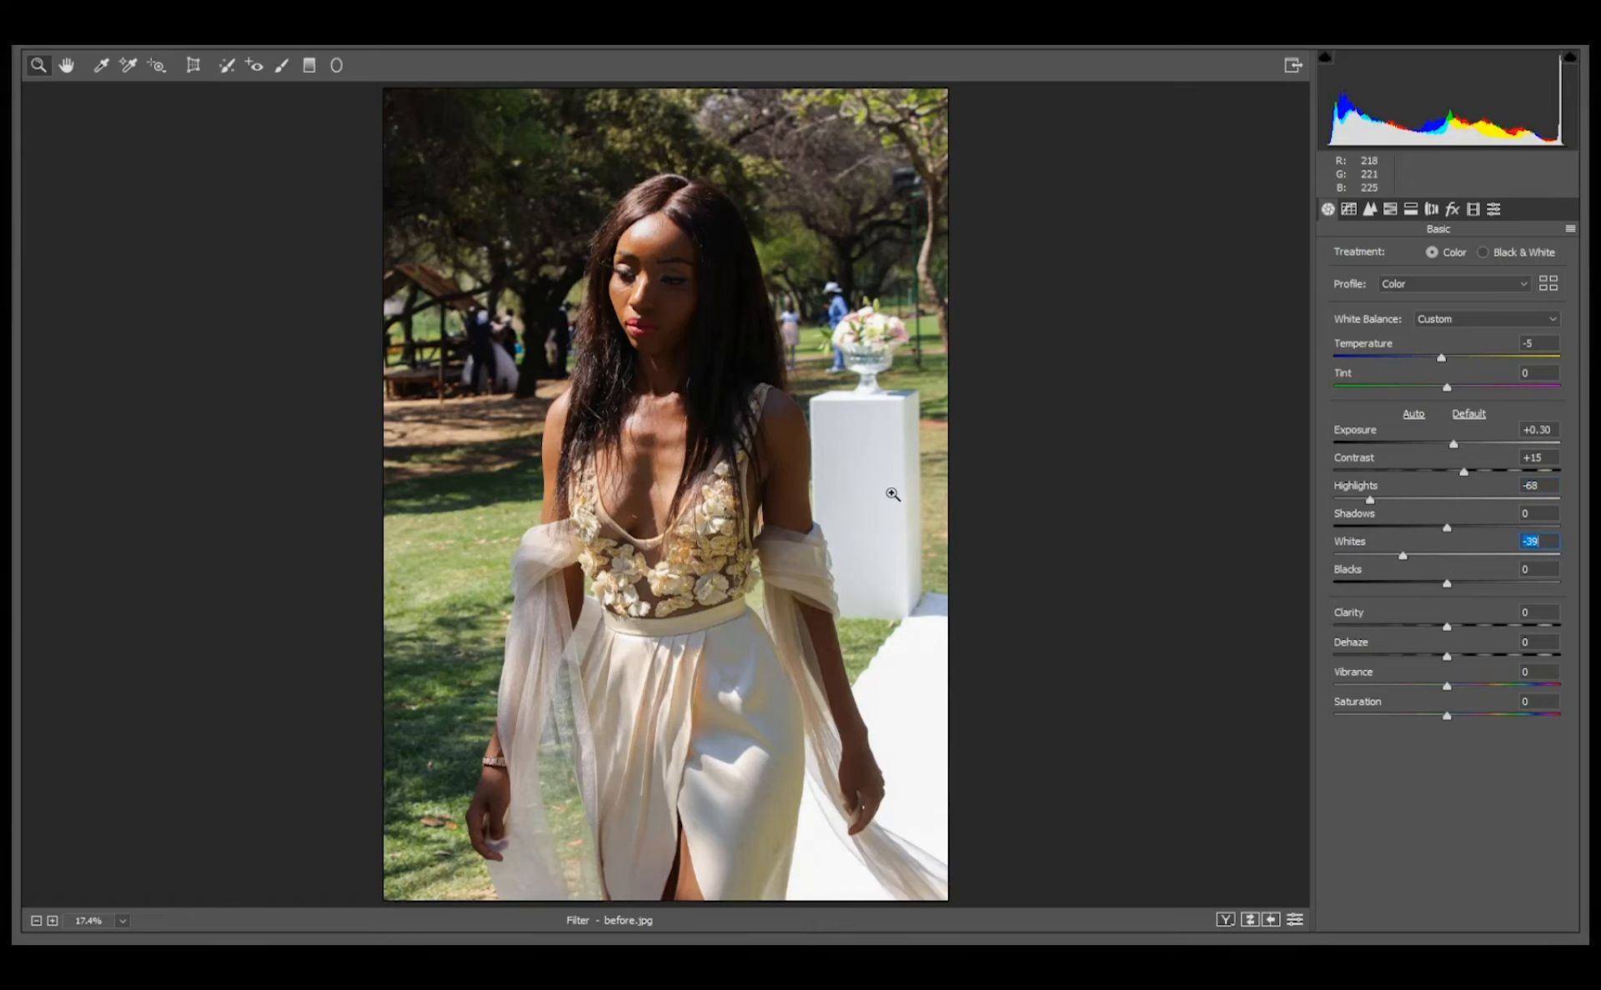
left_click(1225, 920)
left_click(1224, 920)
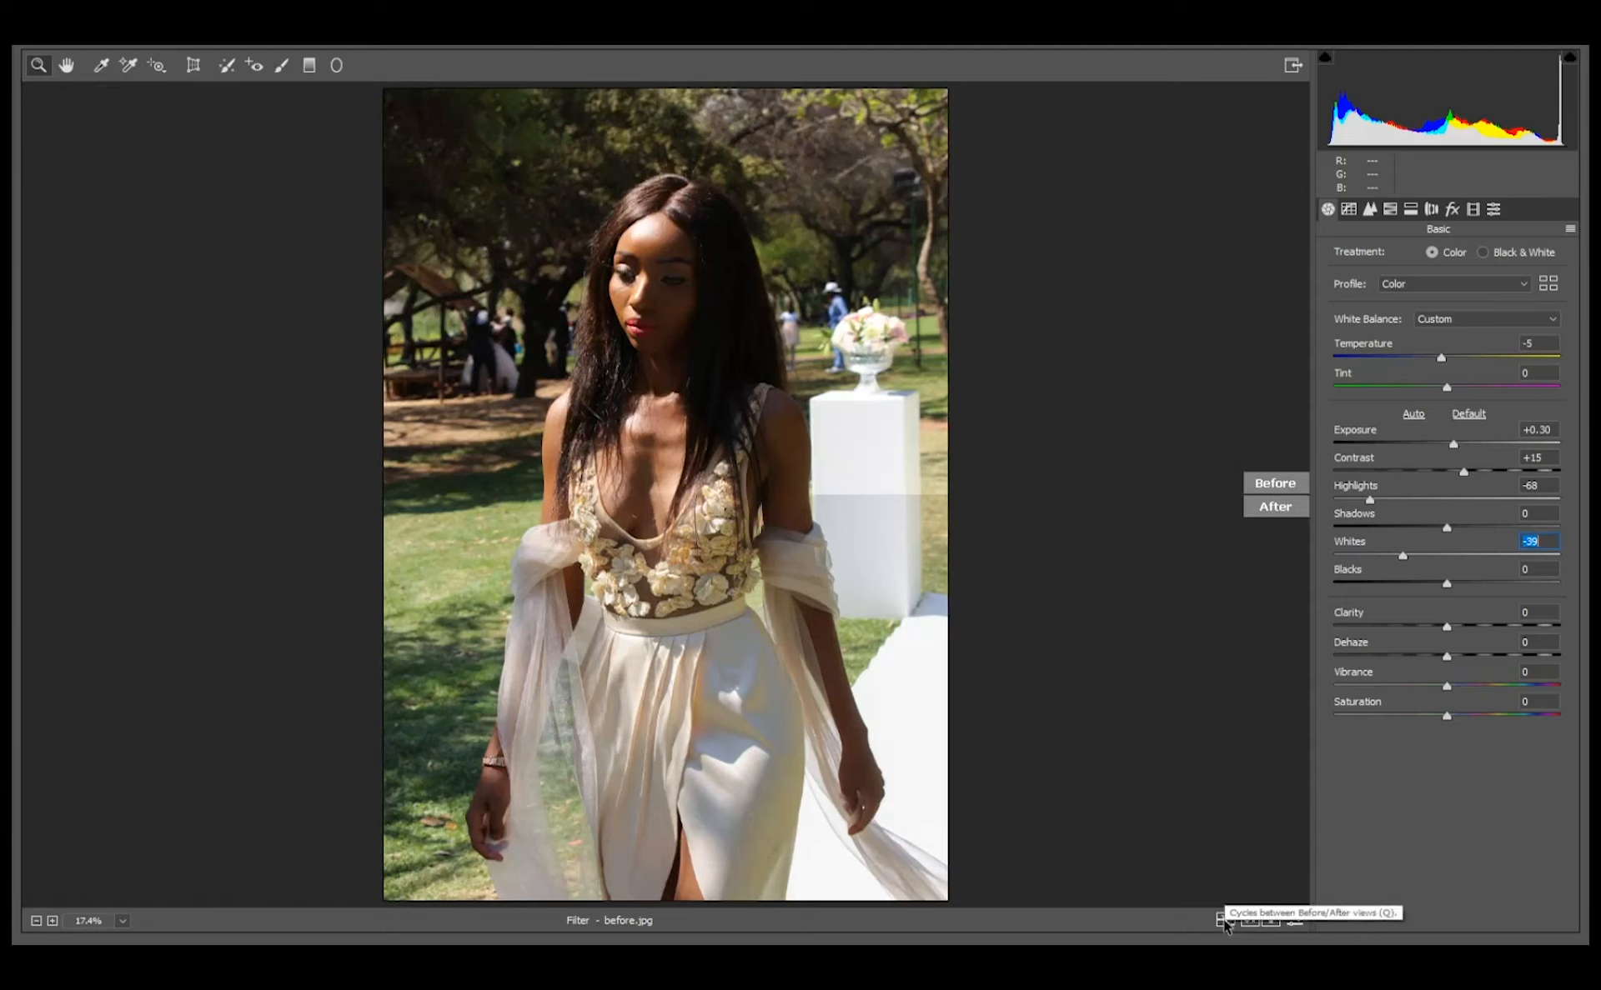
left_click(1225, 921)
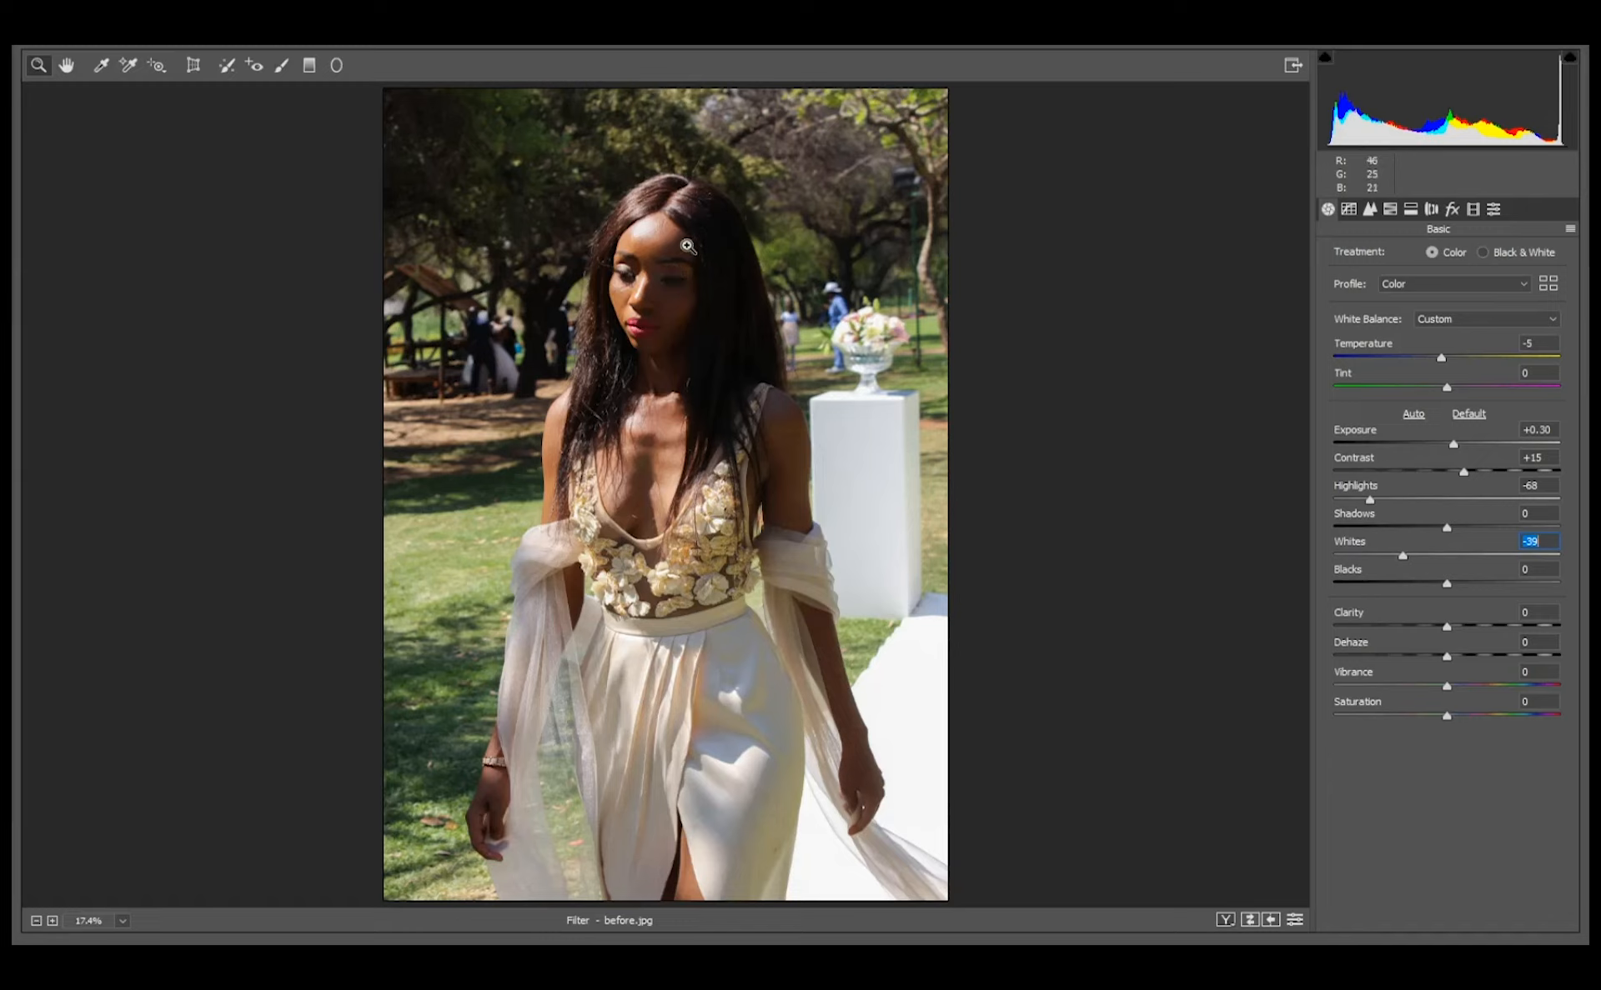
Step: Raise Shadows to +42 in the Basic adjustments
left_click(282, 65)
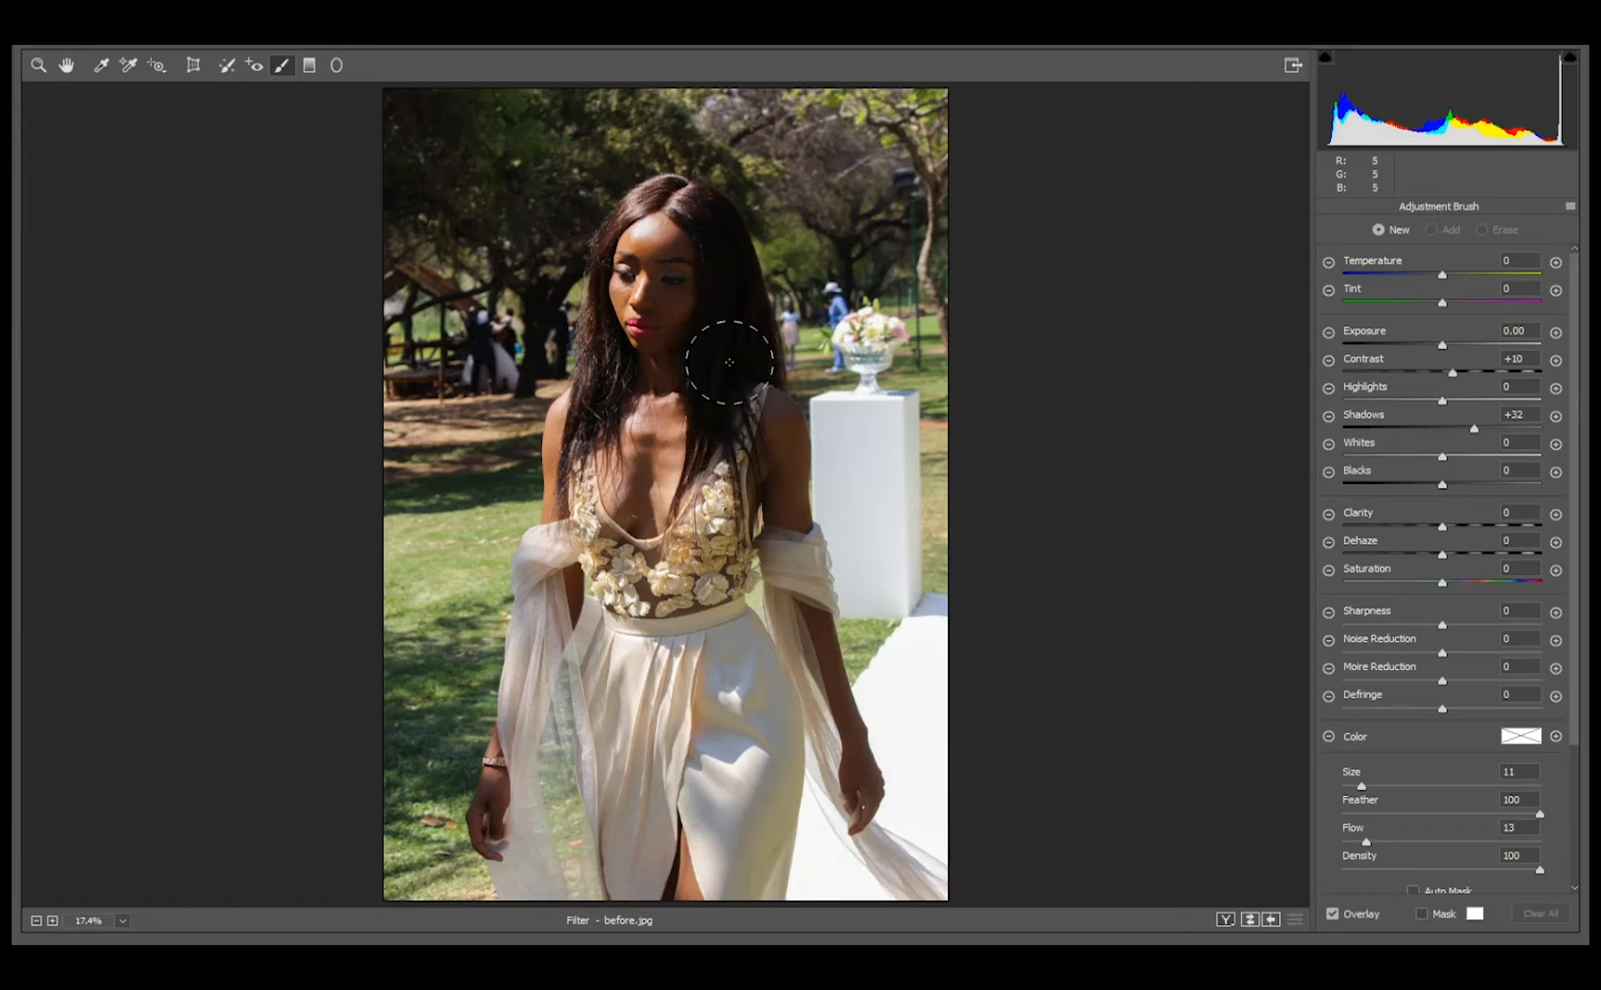
left_click(37, 67)
left_click_drag(1352, 517, 1388, 517)
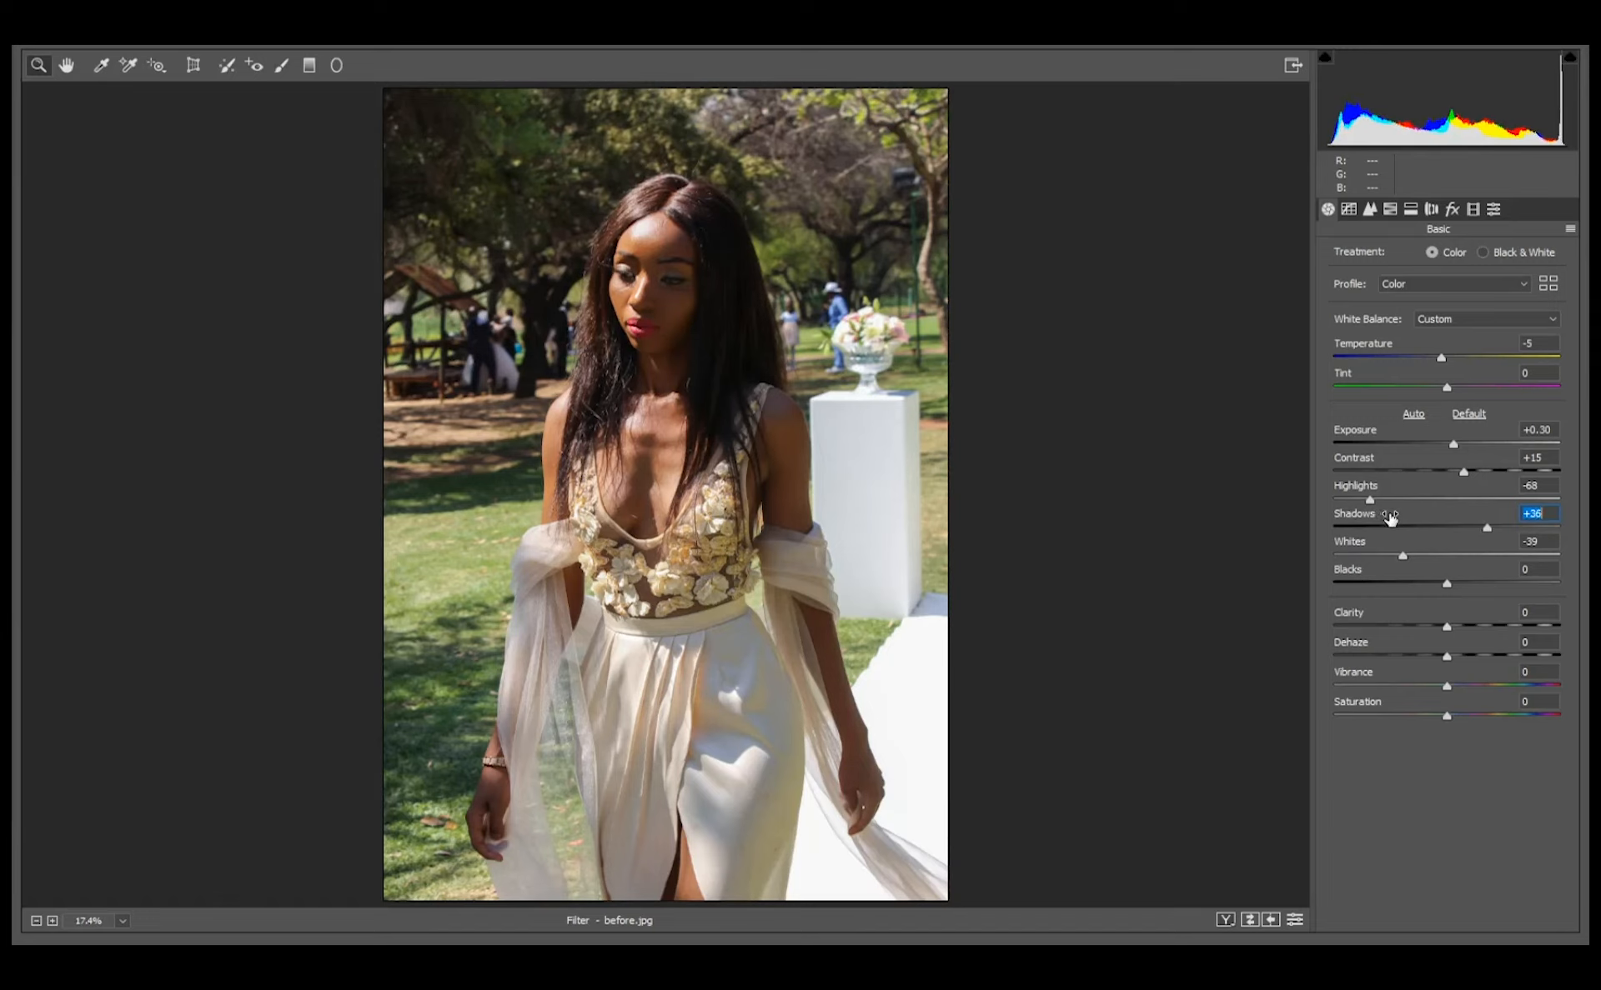
left_click_drag(1391, 517, 1396, 517)
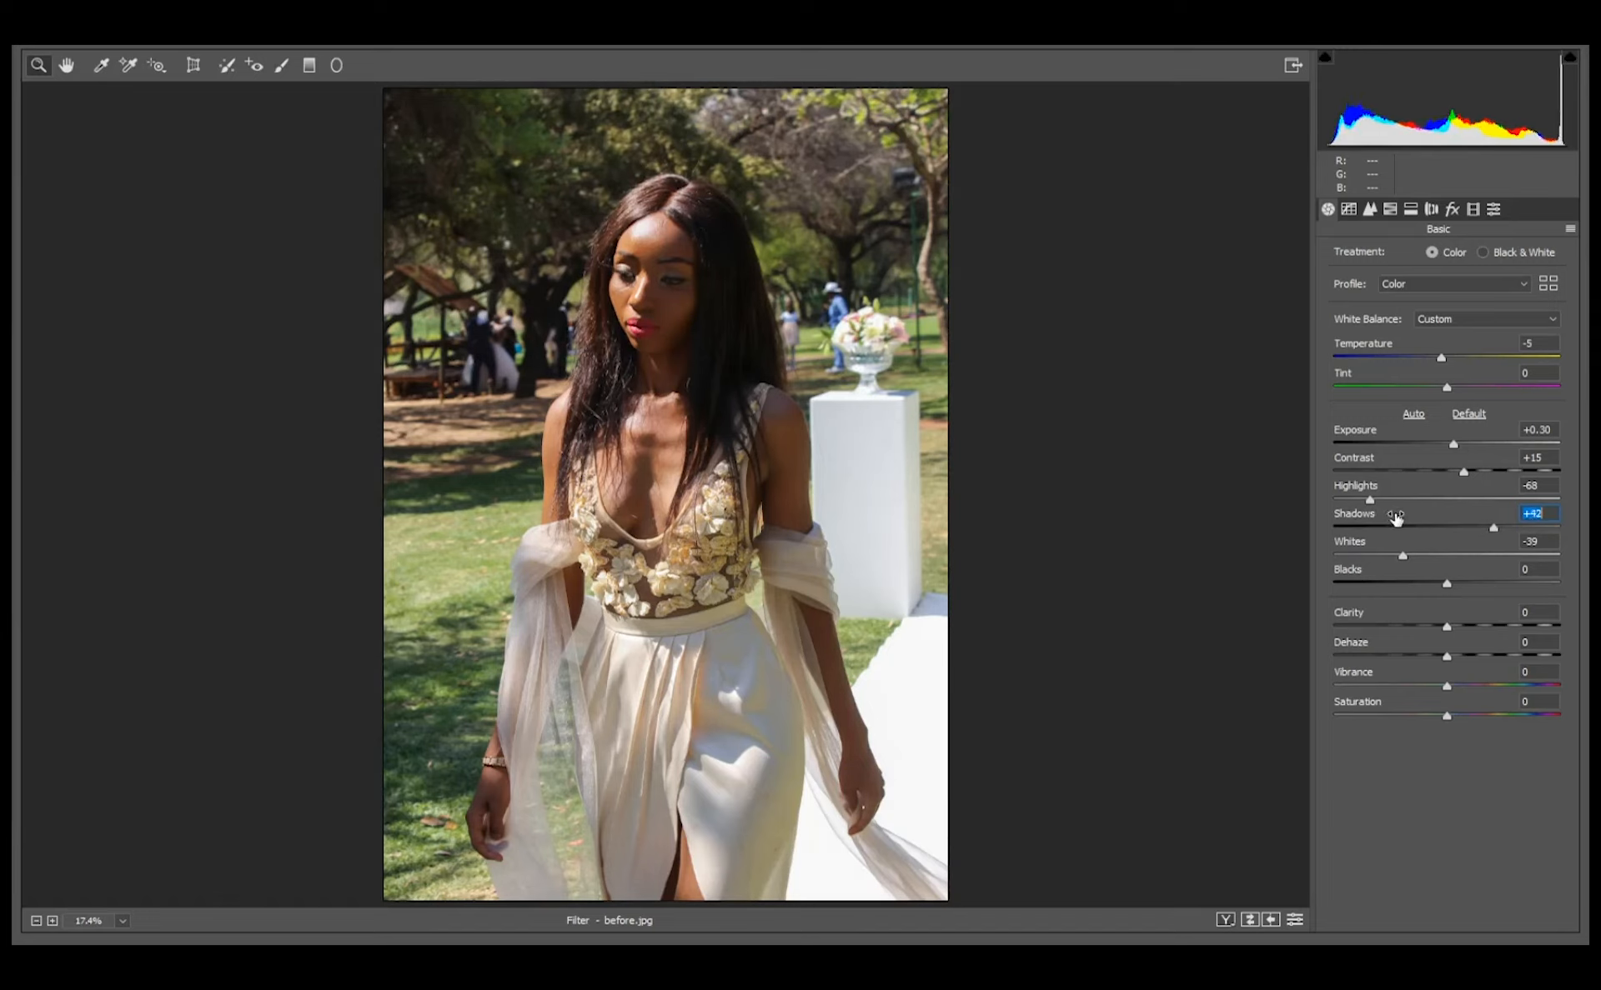
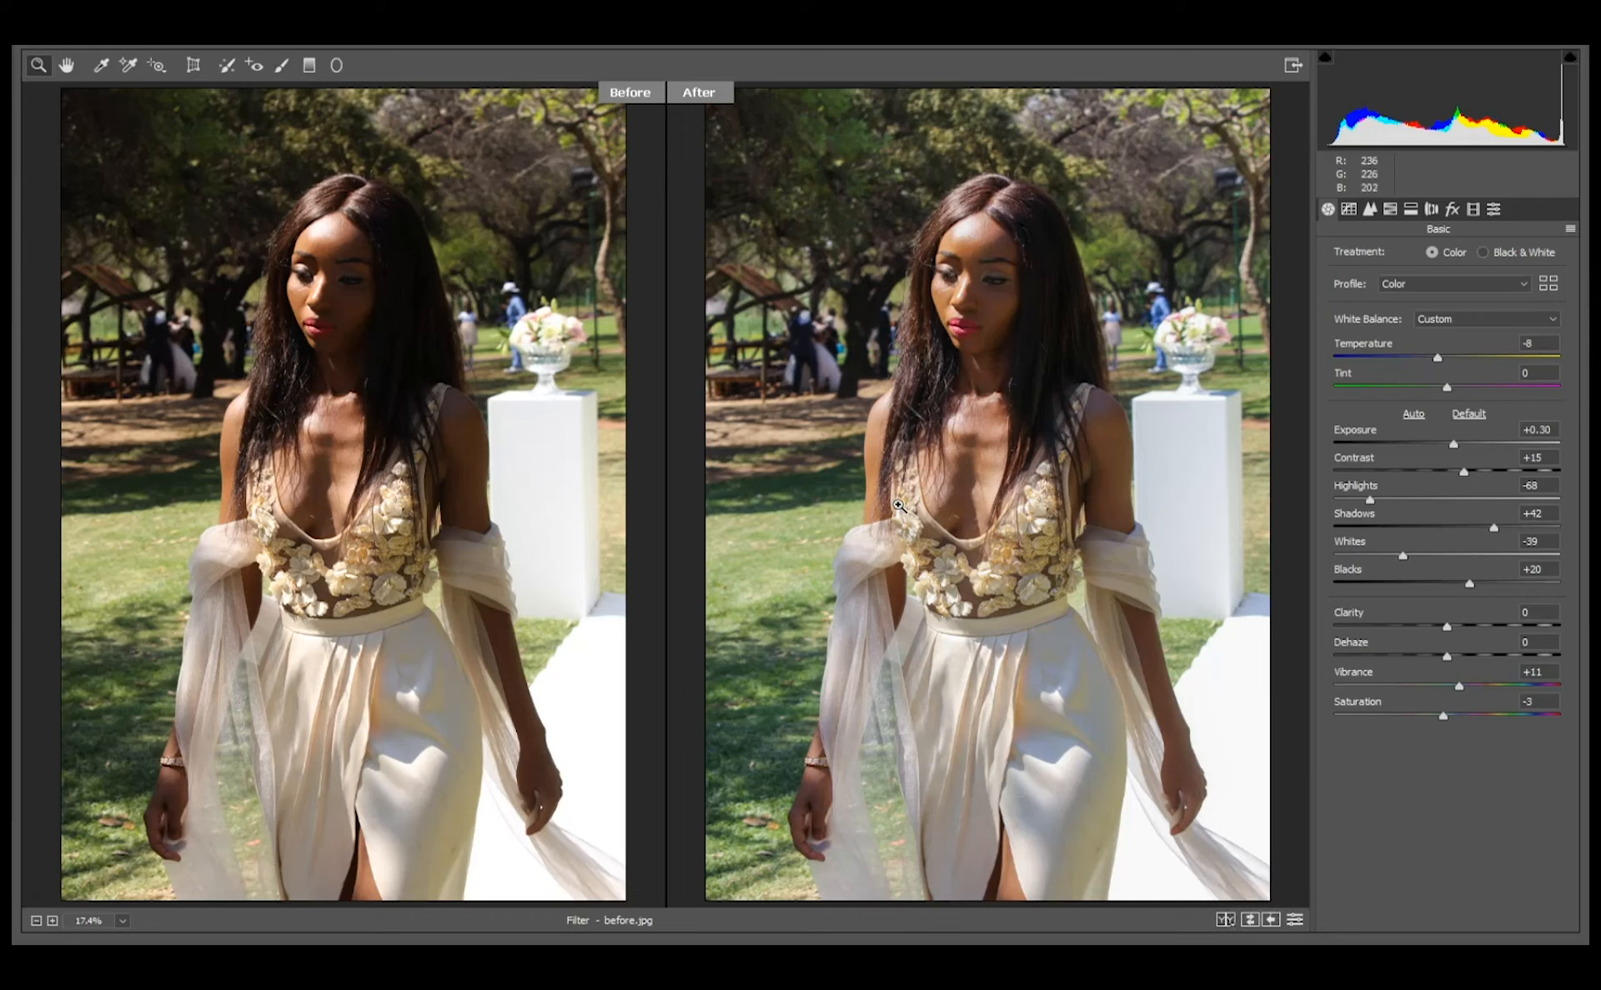
Step: Choose the Adjustment Brush, reset its local correction settings, and set Exposure to +1.50 and brush size to 6
left_click(278, 72)
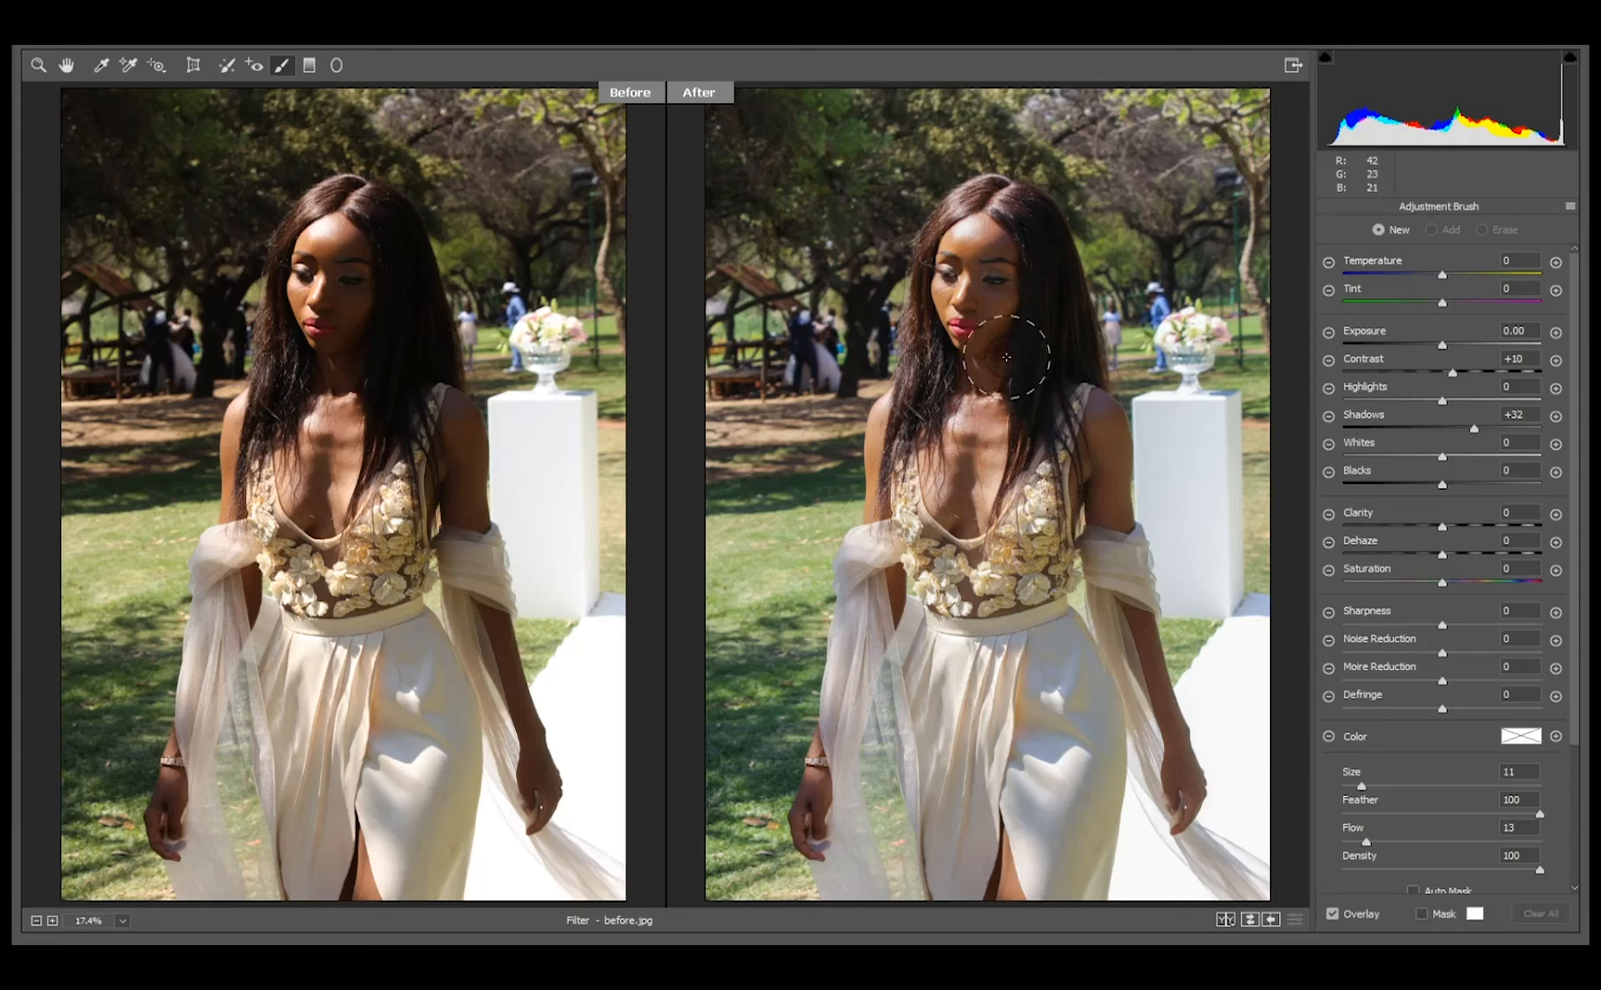
left_click(1571, 207)
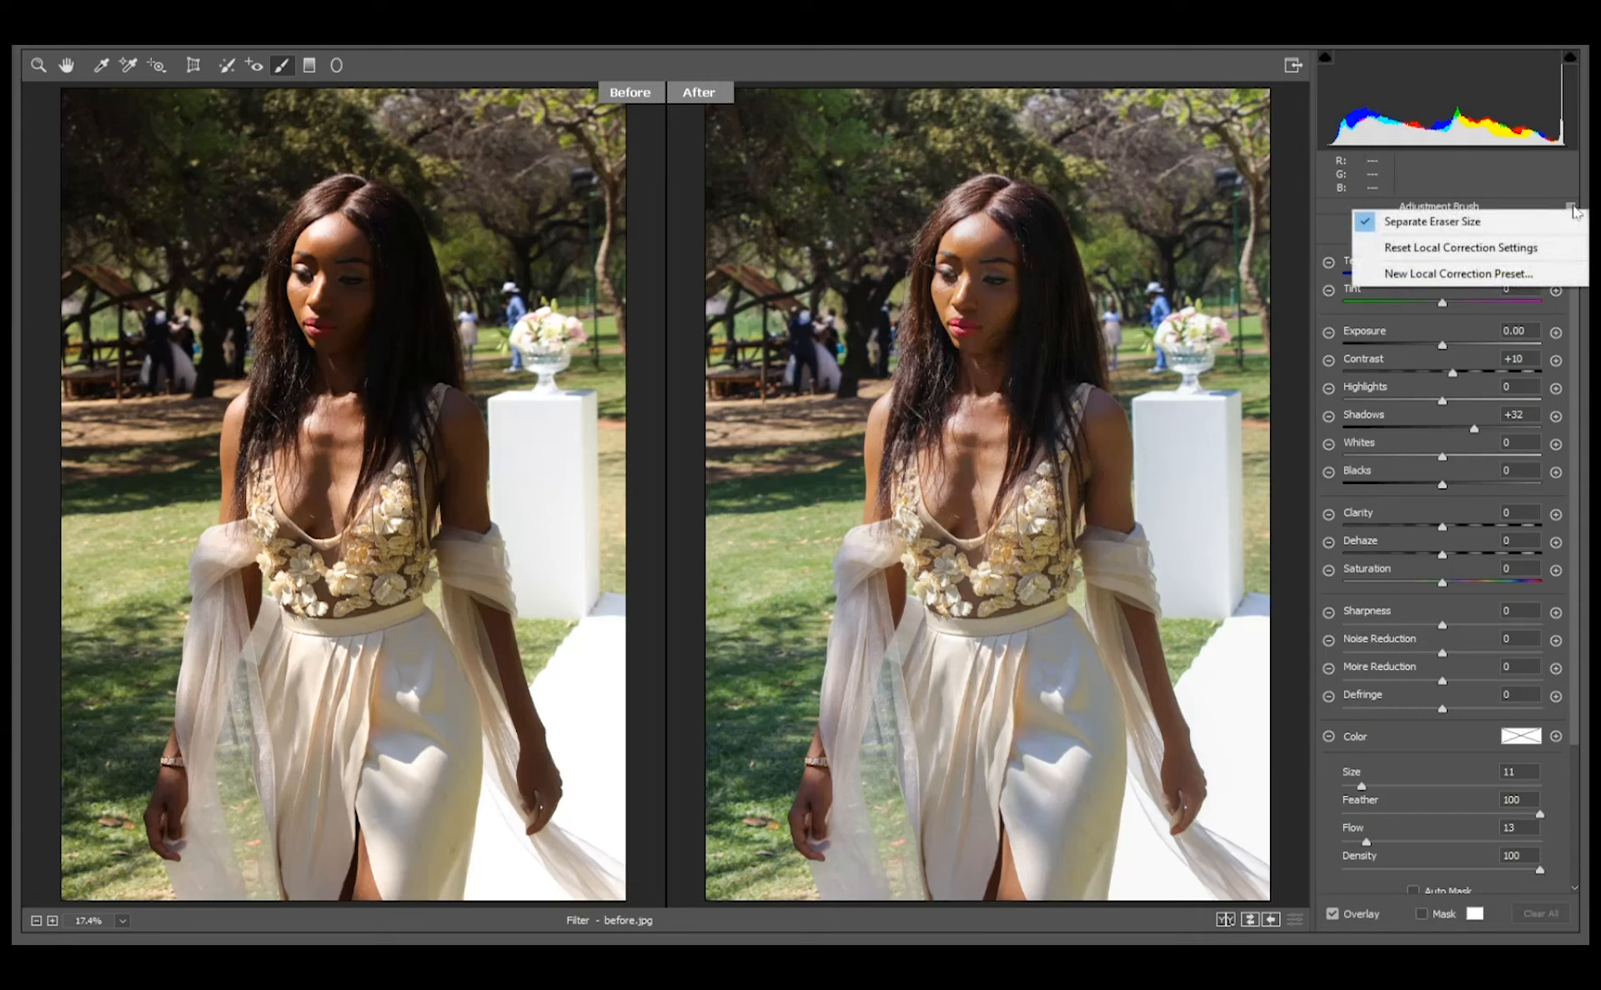
left_click(1488, 258)
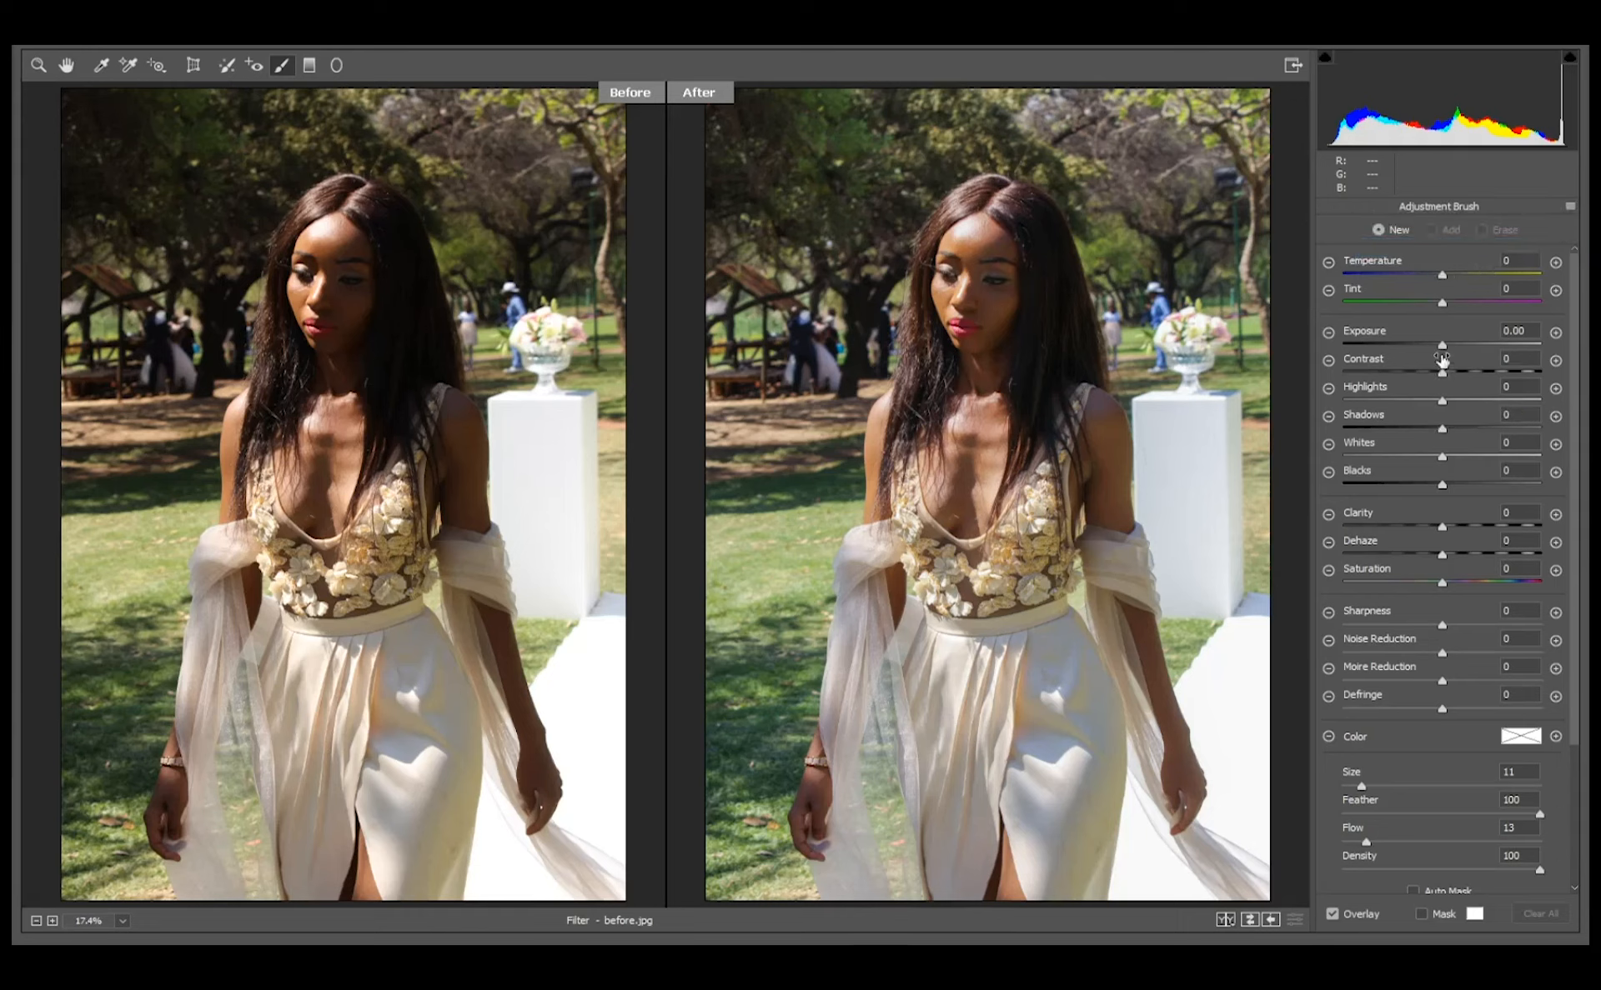
left_click_drag(1441, 345, 1477, 348)
key("Tab")
key("bracketleft")
key("bracketleft")
key("bracketleft")
key("bracketleft")
key("bracketleft")
Step: Brush the brightening adjustment over the shaded side of the face, the neck and the chest
scroll(1009, 246, "up", 2)
scroll(1019, 240, "up", 4)
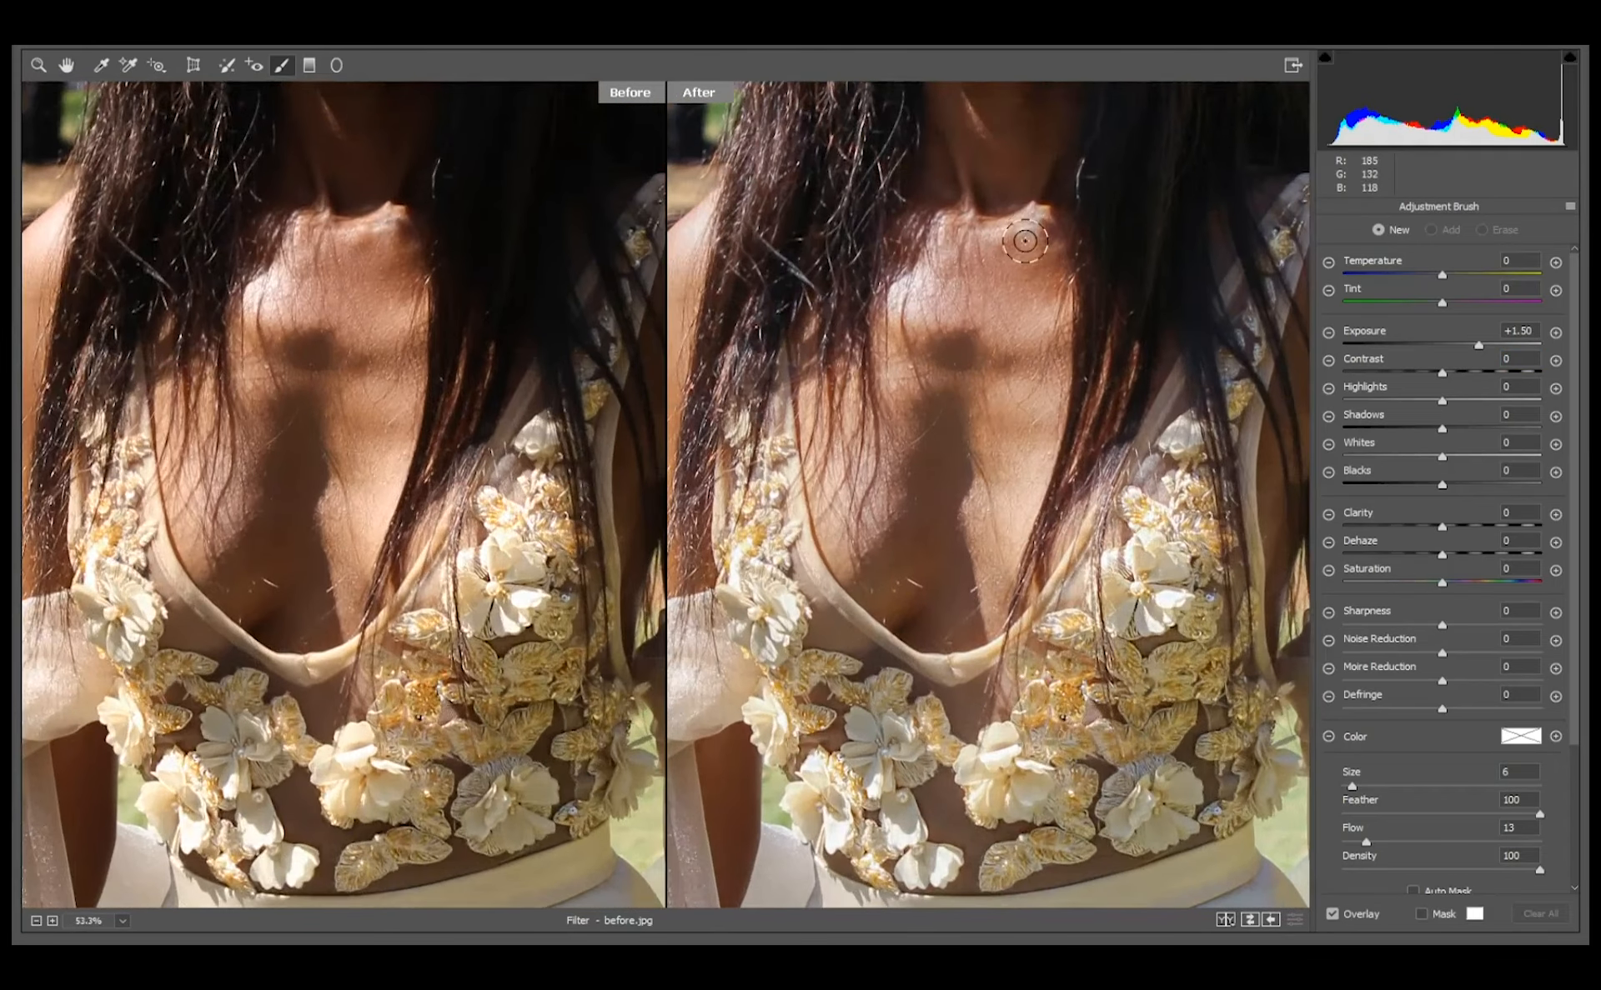
mouse_move(1027, 224)
left_mouse_down()
mouse_move(1061, 332)
mouse_move(1022, 417)
mouse_move(1029, 458)
mouse_move(1018, 446)
mouse_move(1066, 477)
left_mouse_up()
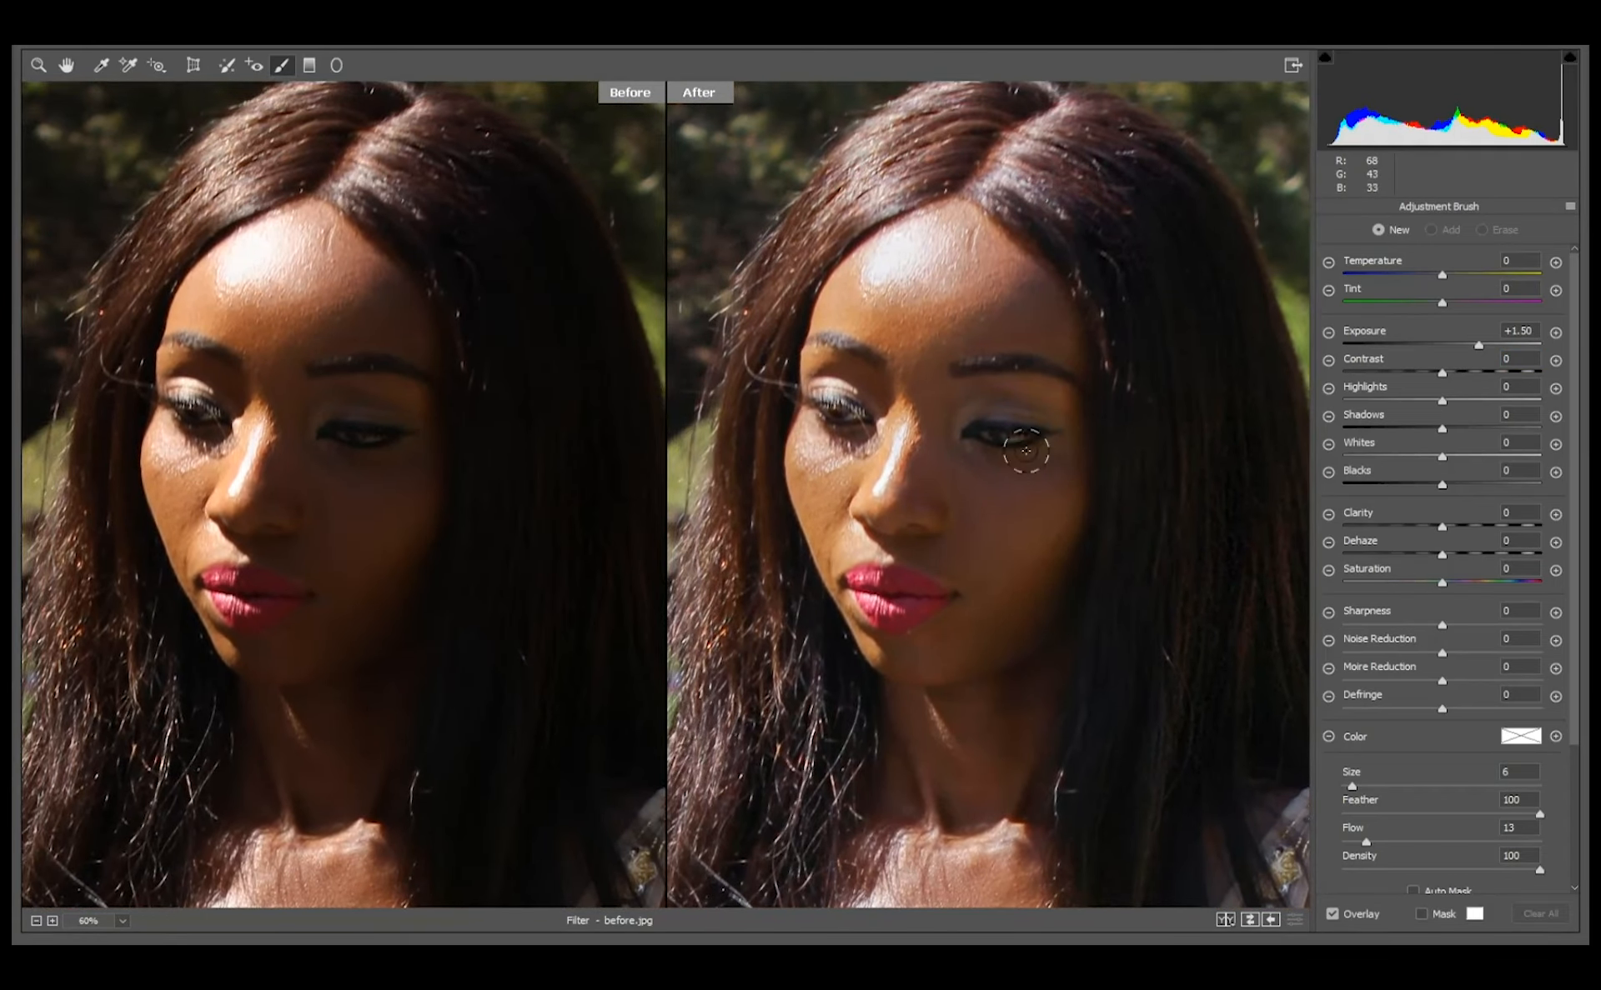
mouse_move(1011, 315)
left_mouse_down()
mouse_move(1001, 329)
mouse_move(1046, 294)
mouse_move(1009, 296)
mouse_move(1053, 327)
mouse_move(951, 377)
mouse_move(892, 667)
mouse_move(1036, 572)
mouse_move(922, 442)
left_mouse_up()
key("bracketright")
key("bracketright")
scroll(1036, 572, "down", 3)
scroll(921, 584, "down", 3)
left_click_drag(912, 743, 878, 583)
Step: Enlarge the adjustment brush to size 17 and brighten the shaded shoulder and arm
key("bracketright")
key("bracketright")
key("bracketright")
key("bracketright")
key("bracketright")
key("bracketright")
key("bracketright")
key("bracketright")
key("bracketright")
scroll(951, 686, "down", 4)
left_click_drag(950, 686, 1201, 379)
left_click_drag(1201, 379, 838, 638)
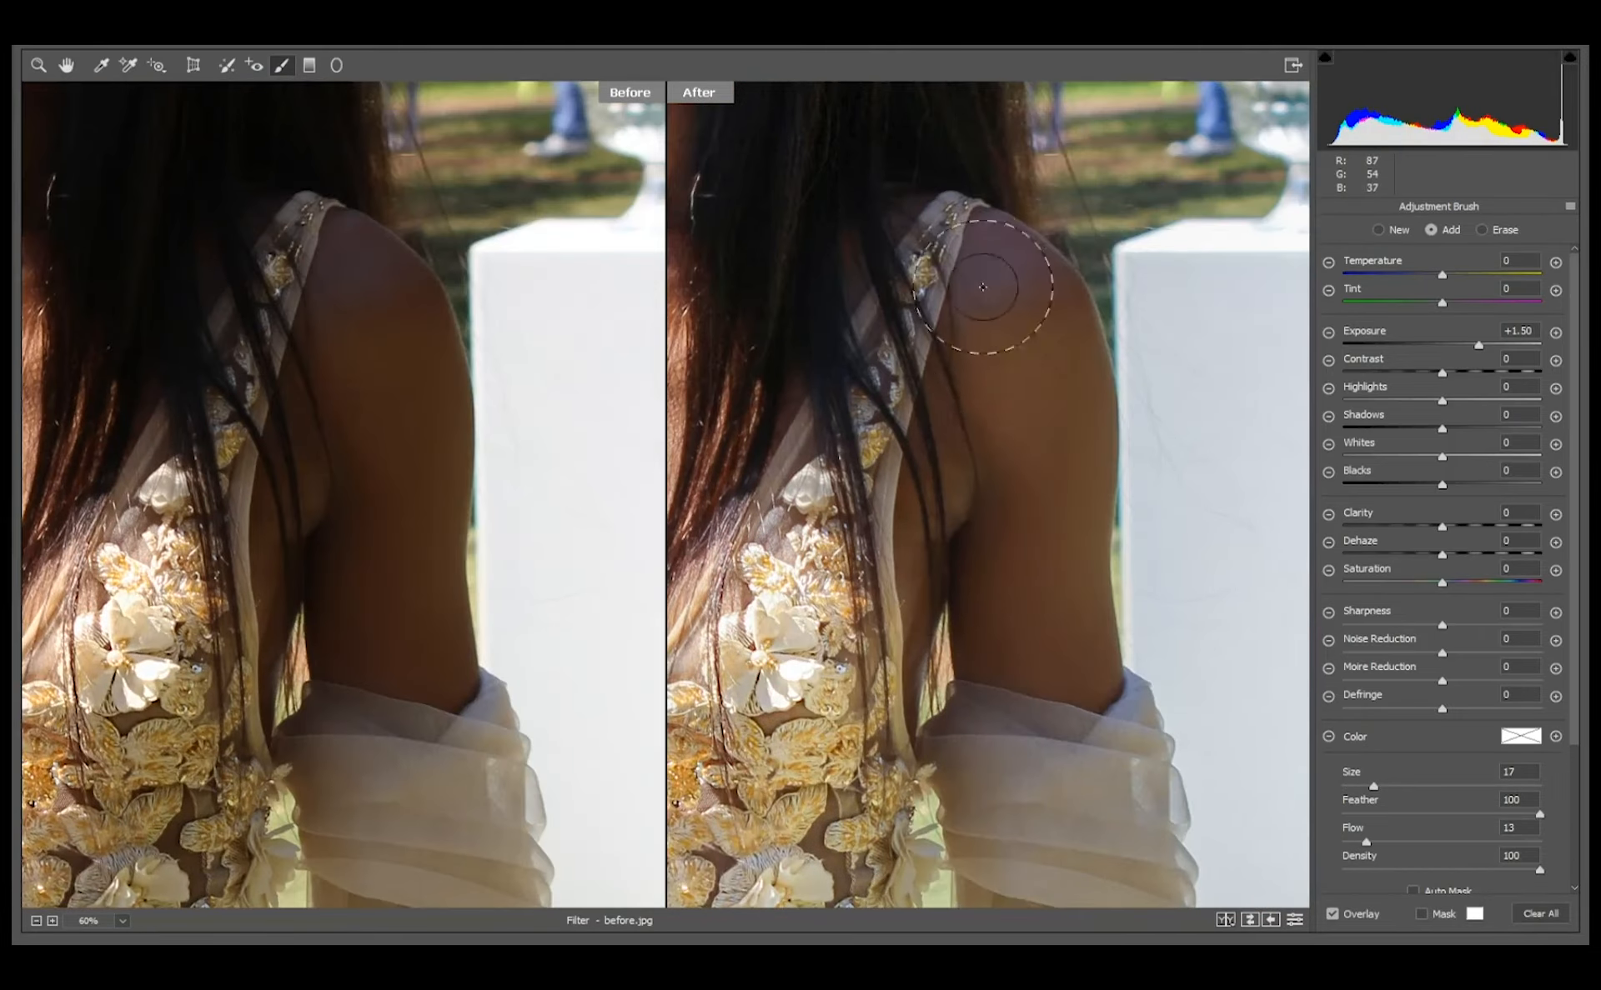
left_click_drag(1008, 286, 1055, 658)
mouse_move(1054, 750)
left_mouse_down()
mouse_move(968, 297)
mouse_move(884, 166)
left_mouse_up()
Step: Reduce the adjustment brush size to 6 and return to the single-image view of the portrait
key("bracketleft")
key("bracketleft")
key("bracketleft")
key("bracketleft")
key("bracketleft")
key("bracketleft")
key("ctrl+minus")
key("ctrl+minus")
key("ctrl+minus")
key("bracketleft")
key("bracketleft")
key("bracketleft")
key("bracketleft")
key("bracketleft")
scroll(834, 756, "up", 5)
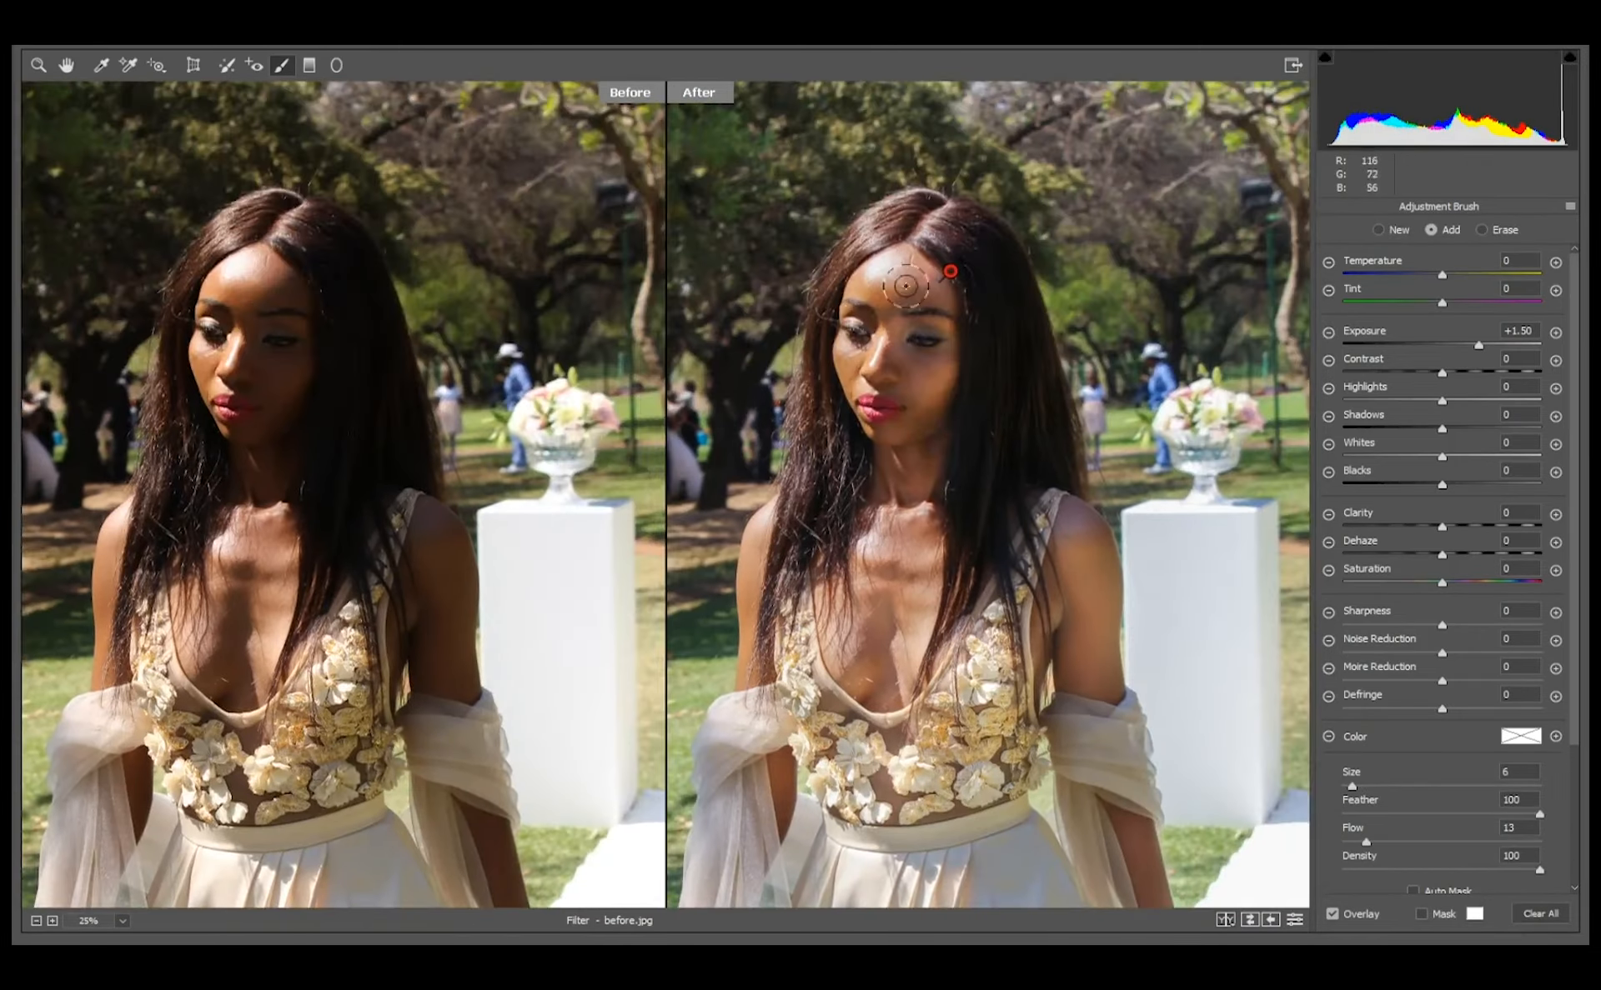
left_click(1225, 920)
scroll(656, 396, "up", 1)
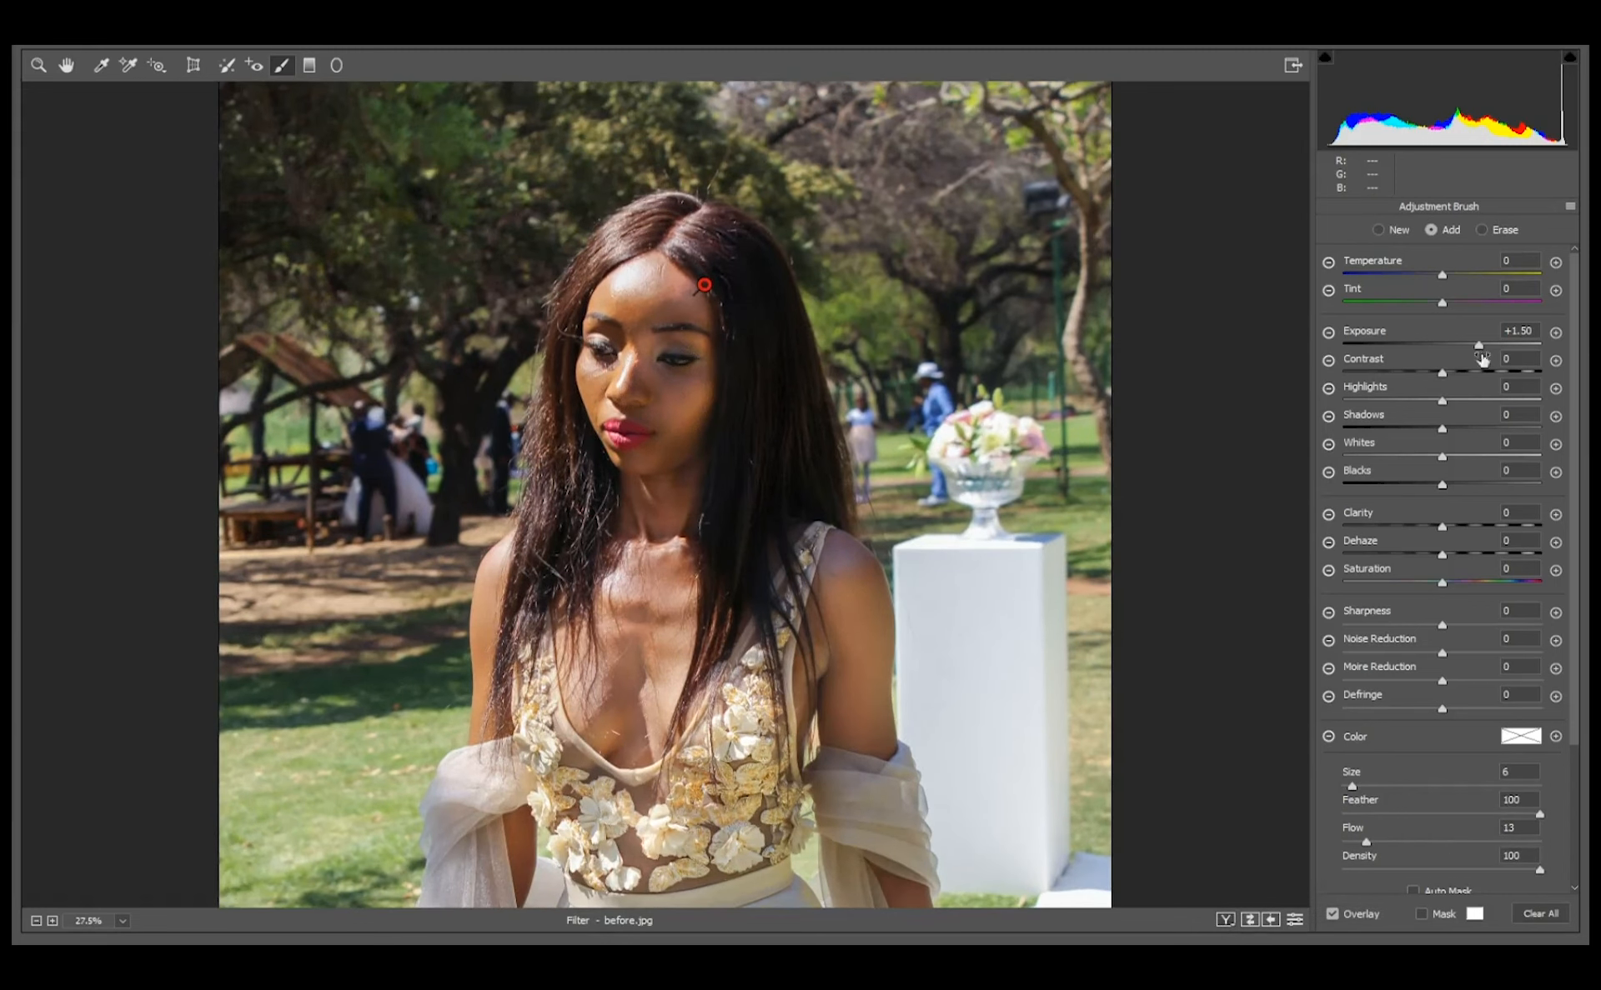
Step: Set the brushed area's Exposure to 0.00 and Shadows to +27, and fine-tune both values
left_click(1477, 343)
left_click_drag(1477, 346, 1441, 345)
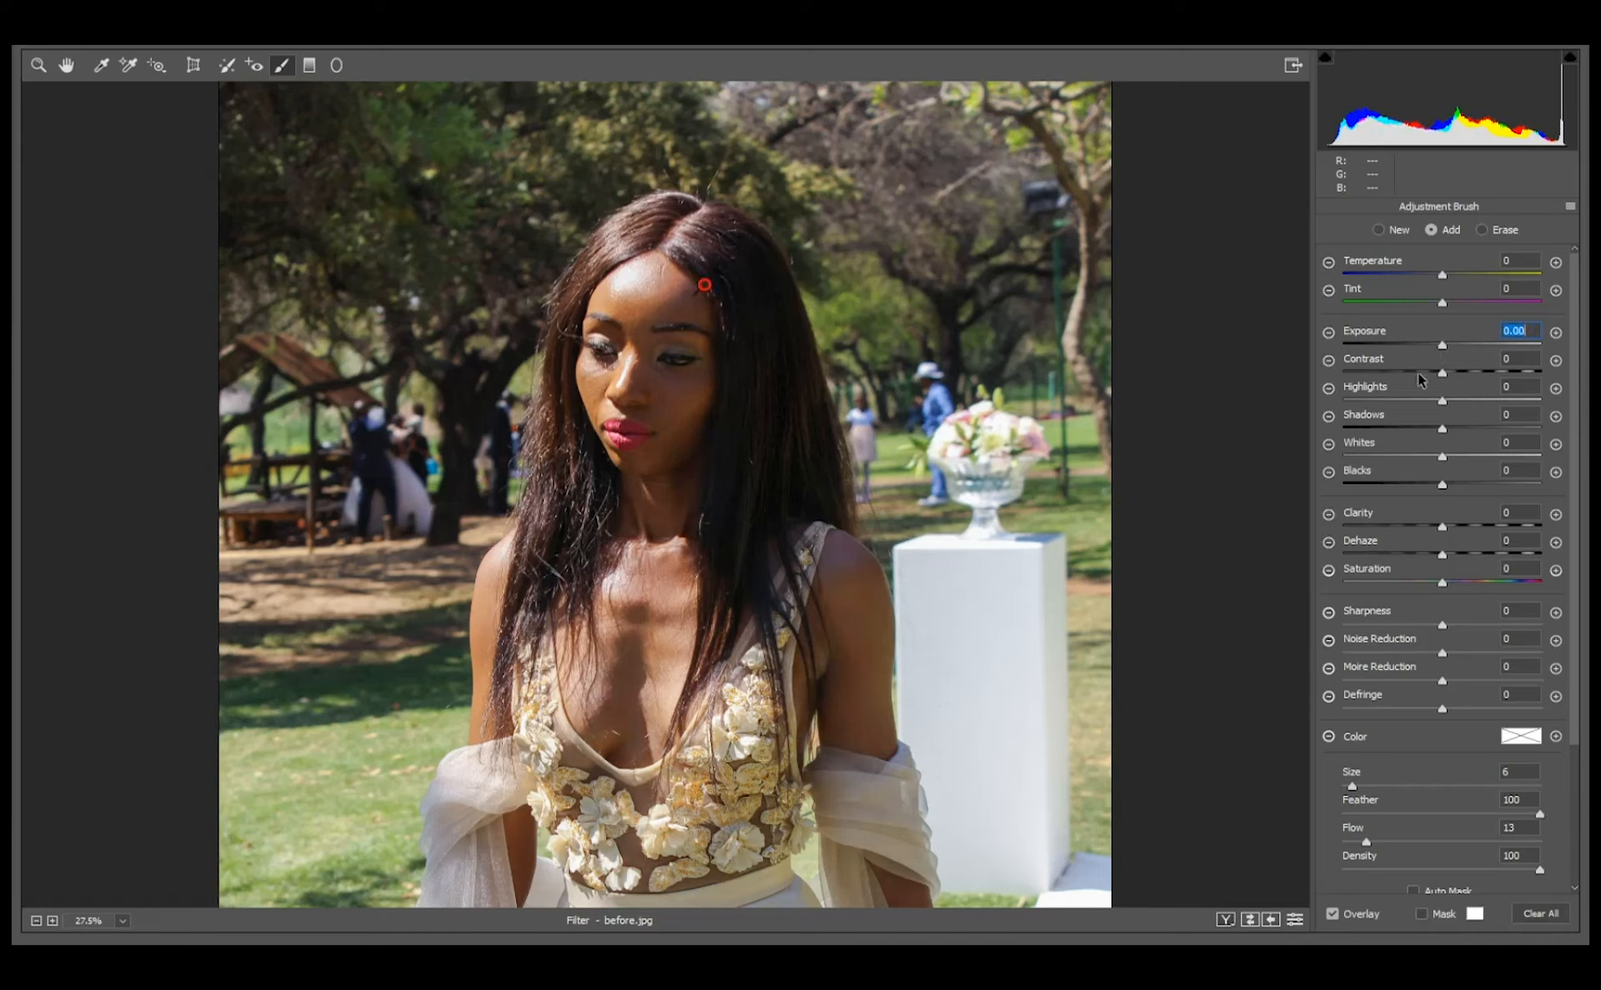
left_click_drag(1441, 430, 1458, 430)
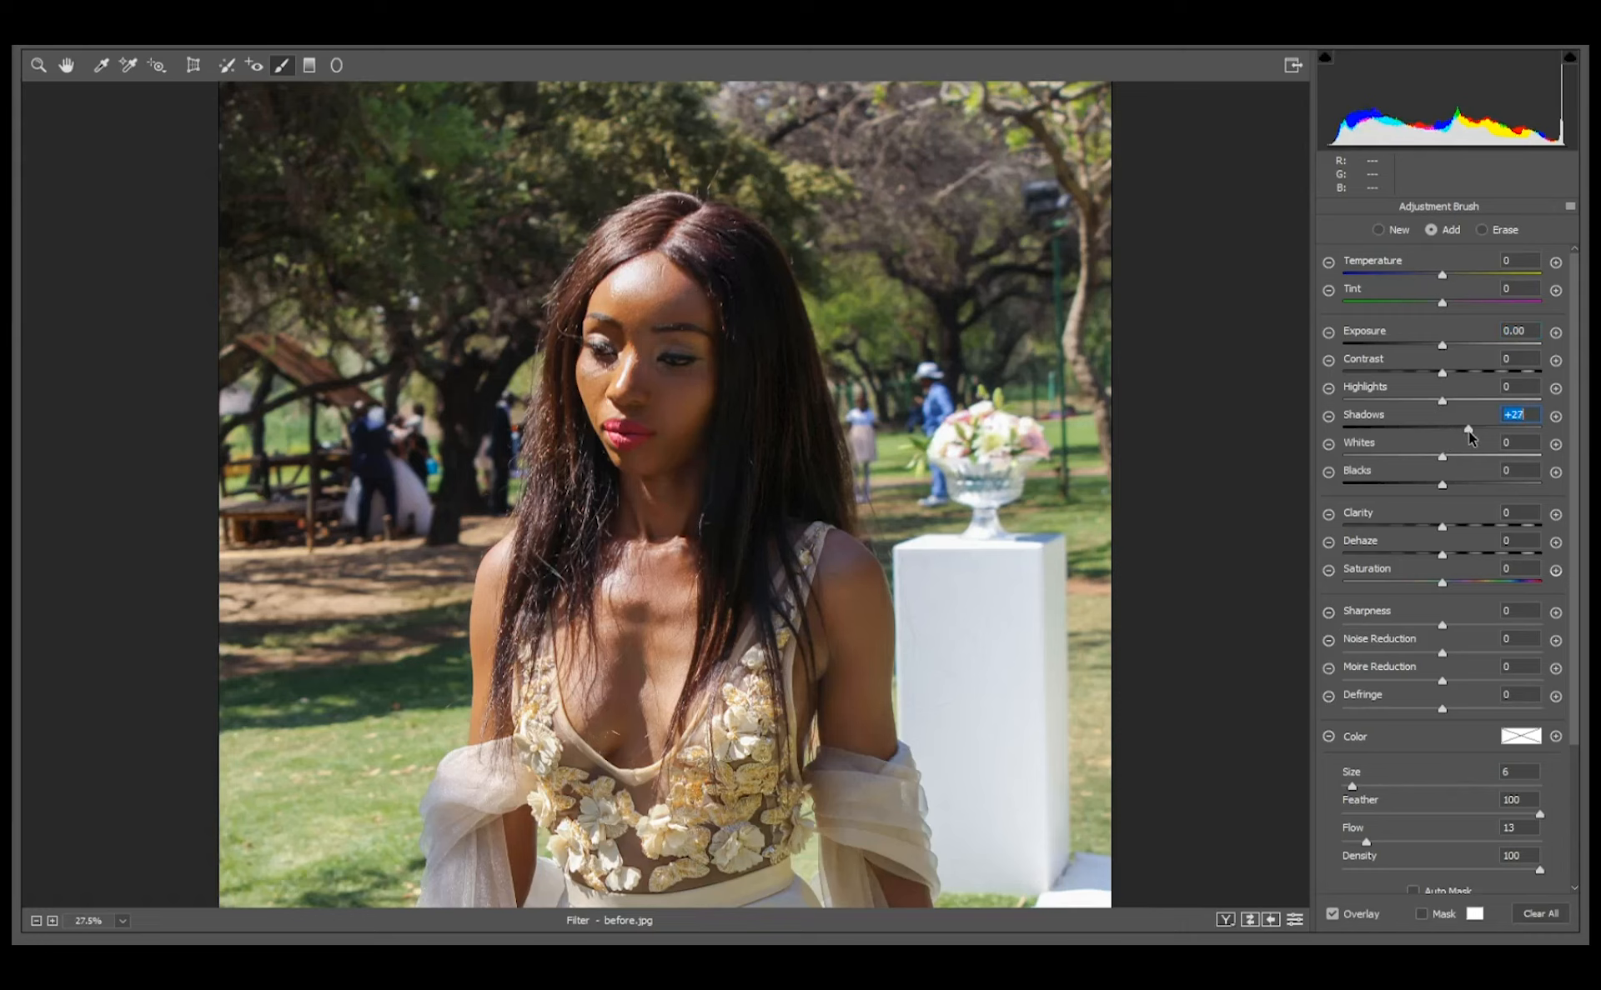
left_click_drag(1470, 432, 1427, 487)
left_click(1443, 345)
left_click_drag(1443, 344, 1452, 398)
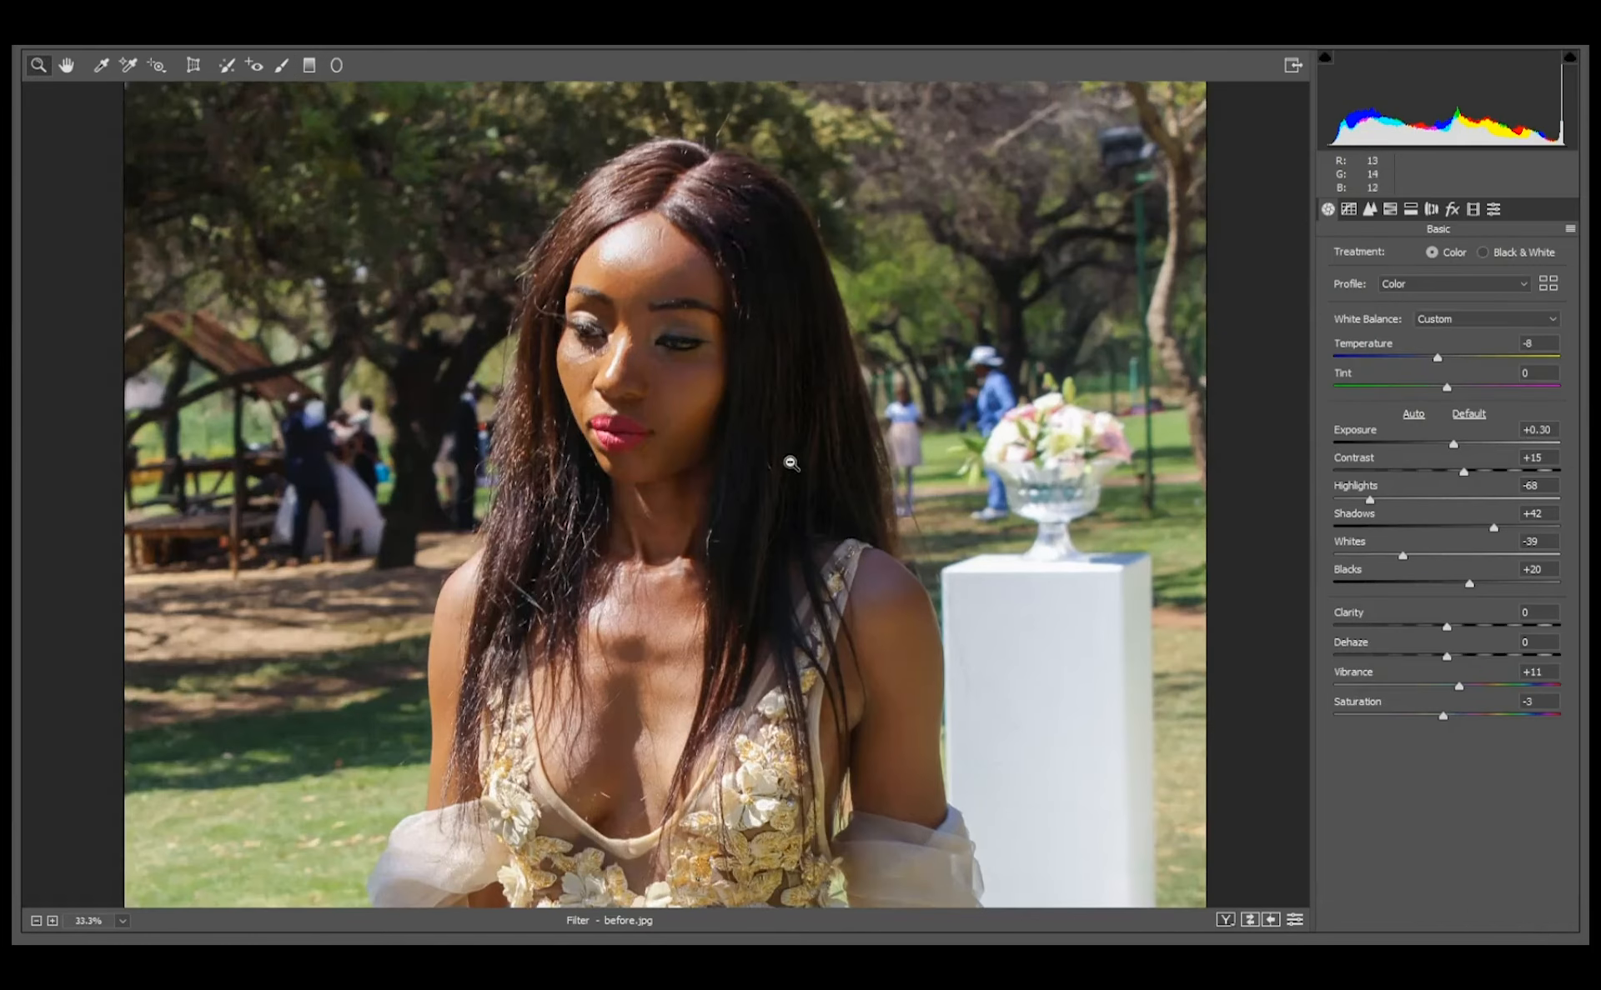
Step: Show the before and after views side by side and set the Oranges hue to +13 in the HSL adjustments
scroll(753, 494, "down", 8)
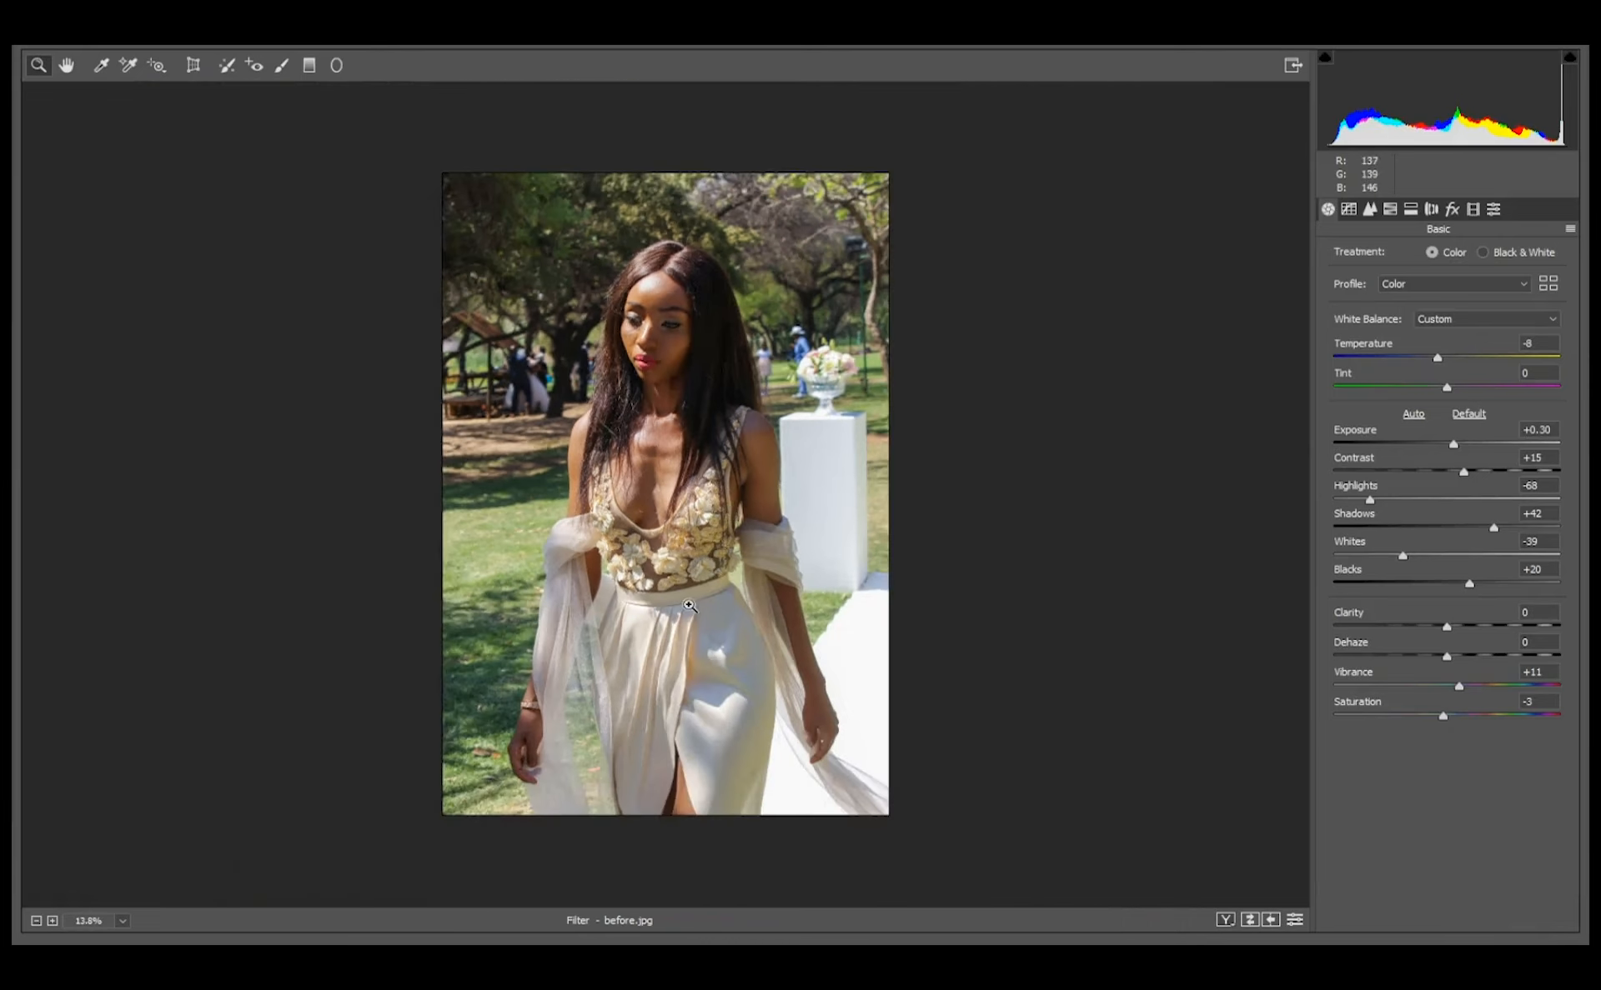
scroll(667, 490, "up", 3)
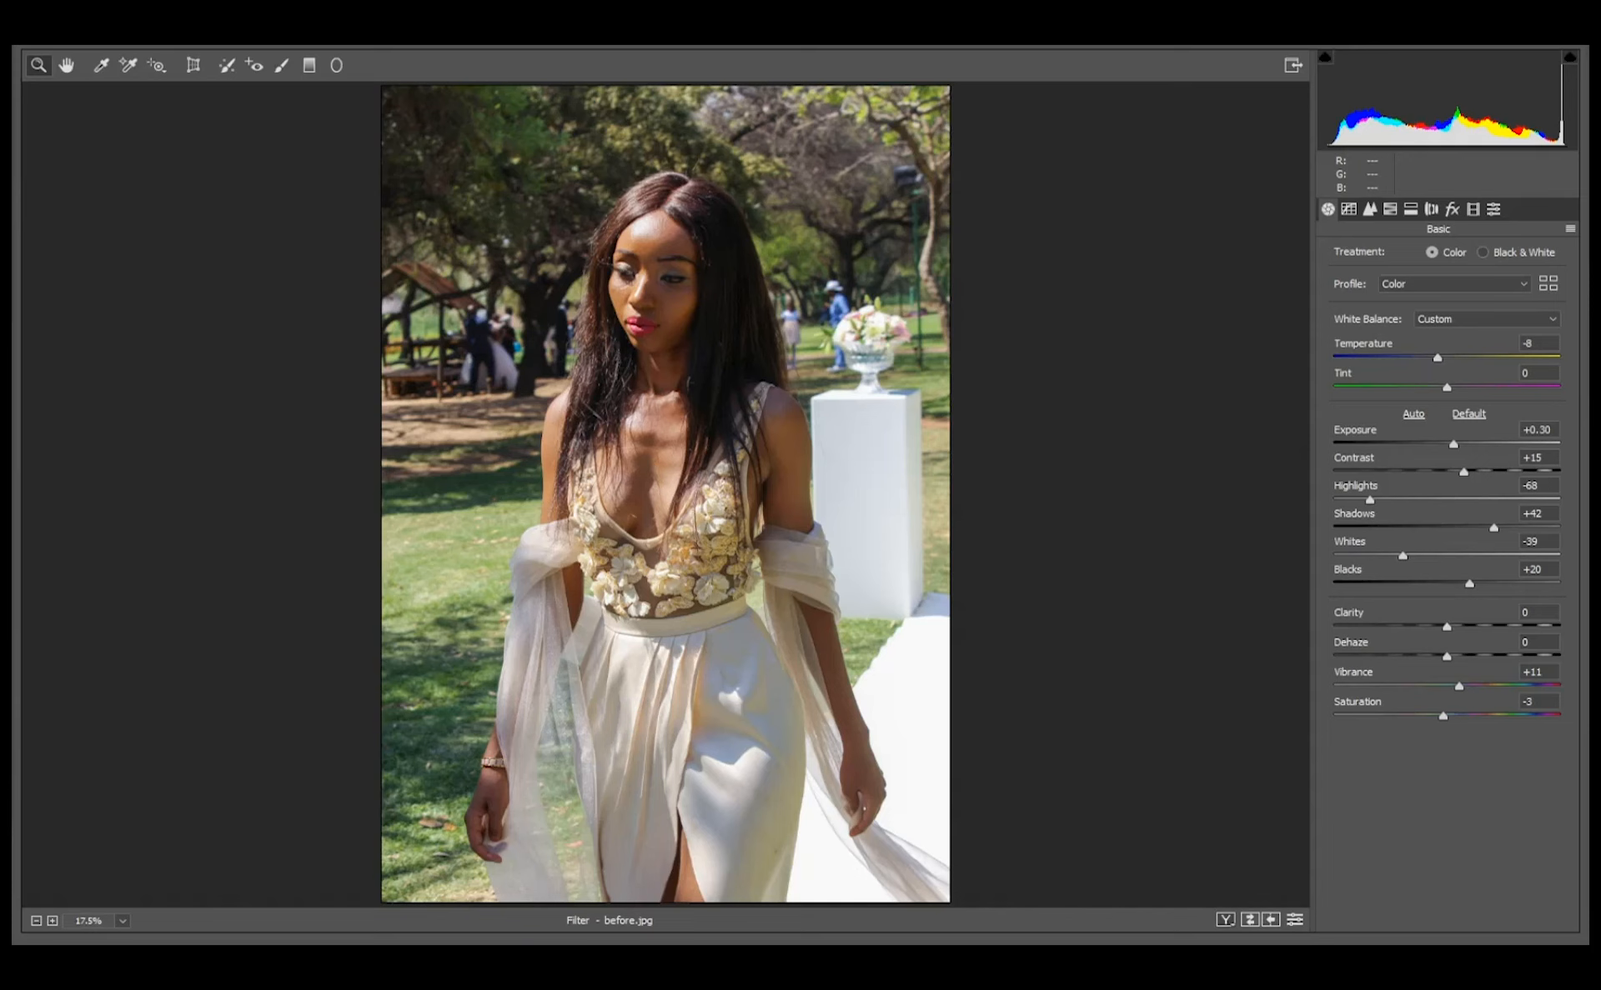
left_click(1224, 919)
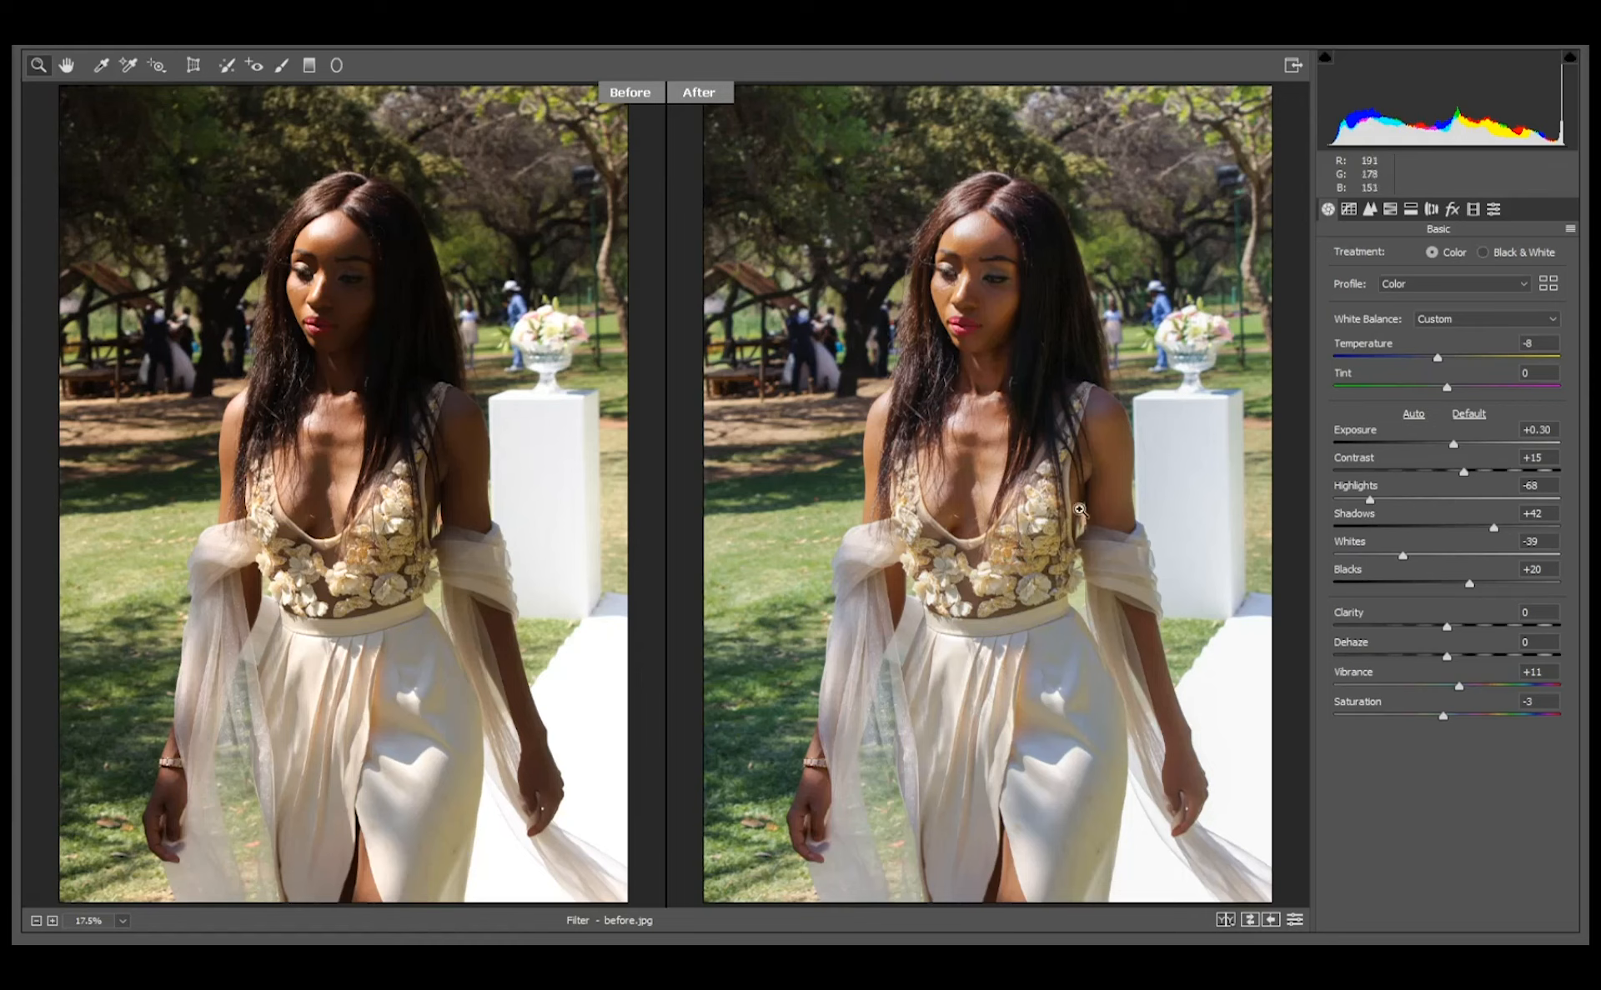
left_click(1387, 212)
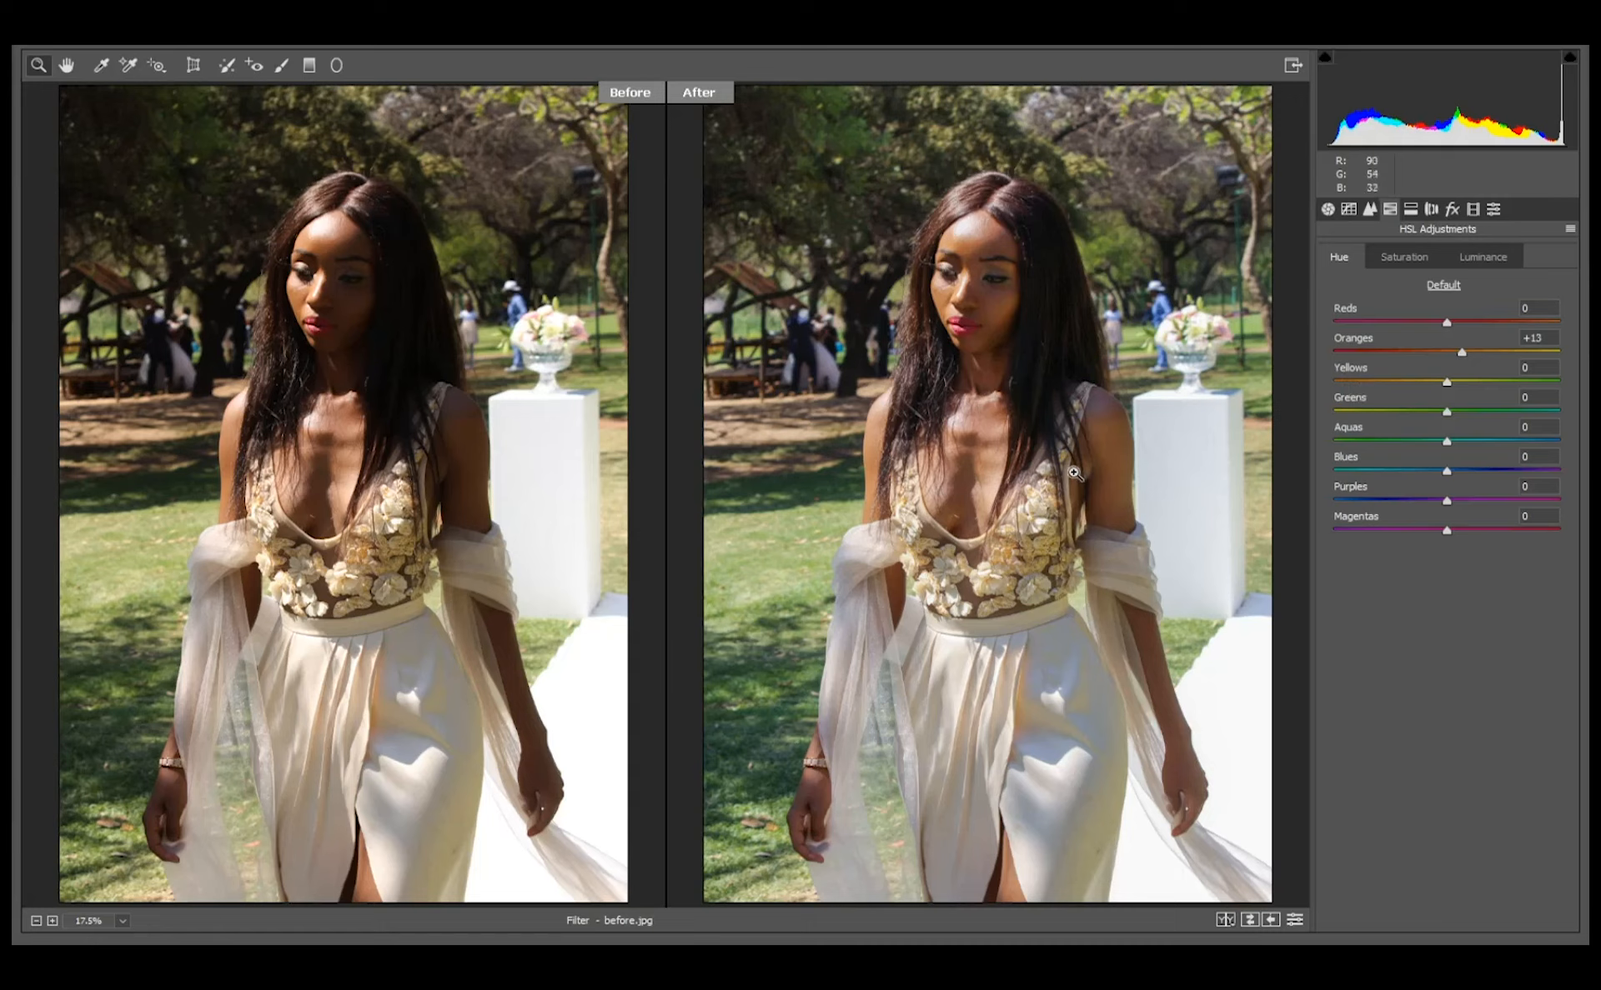
Step: Lower the Reds saturation slightly and raise the Reds luminance in the HSL adjustments
left_click(1404, 256)
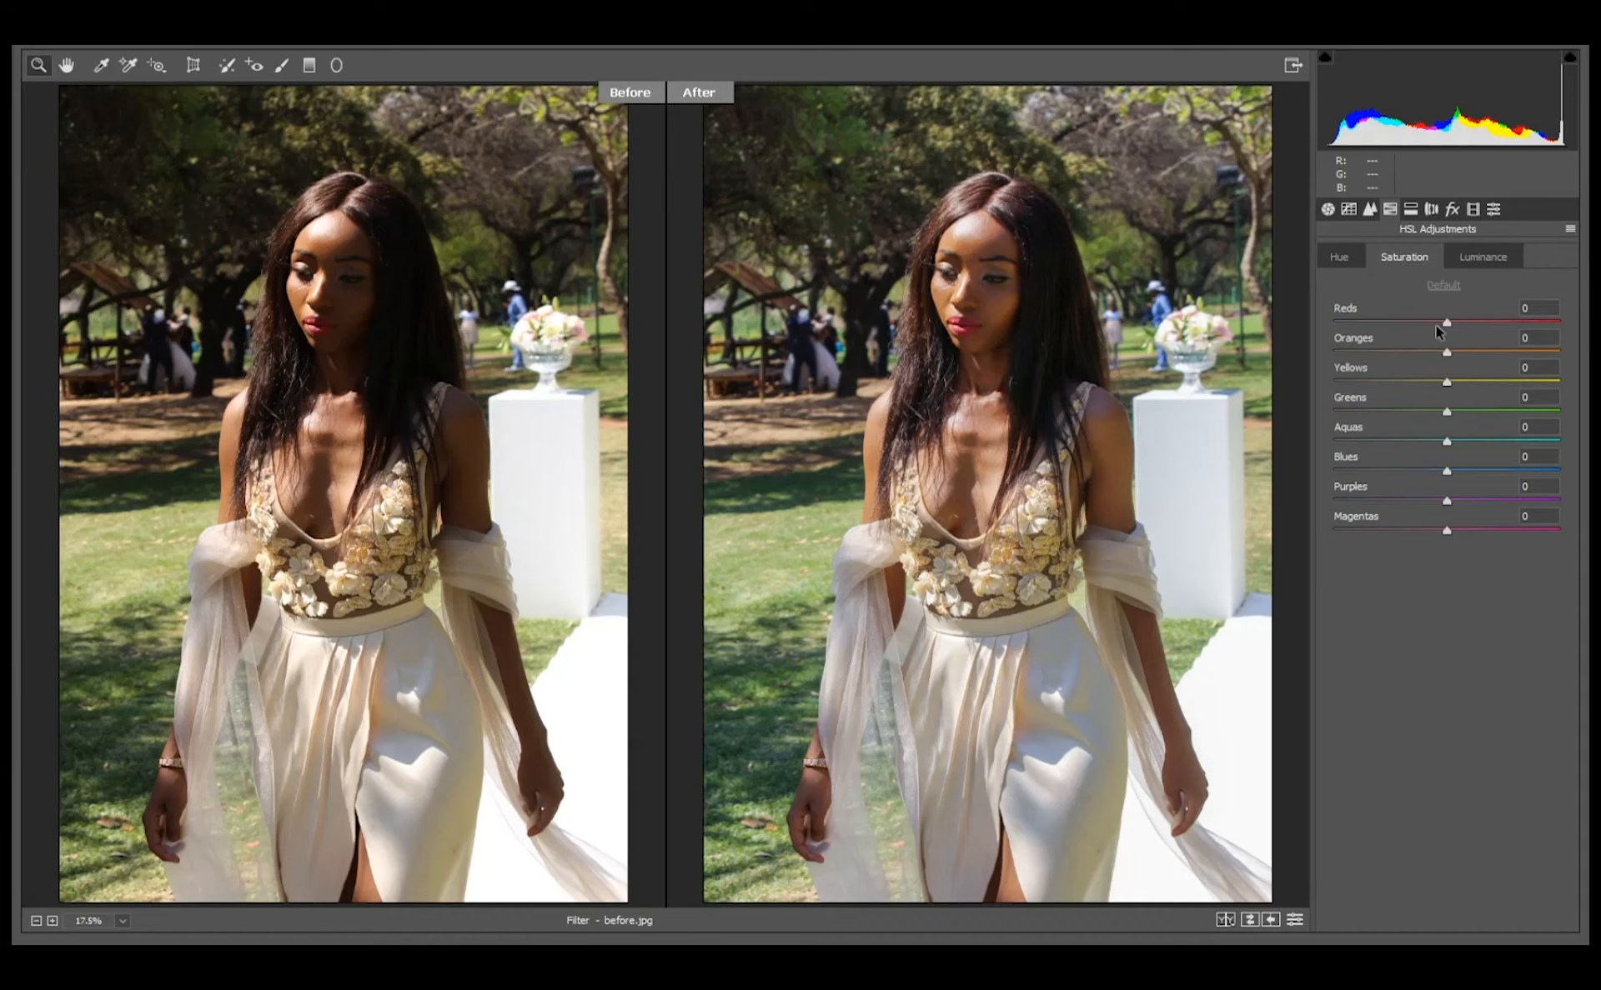
left_click_drag(1446, 325, 1435, 325)
left_click(1484, 256)
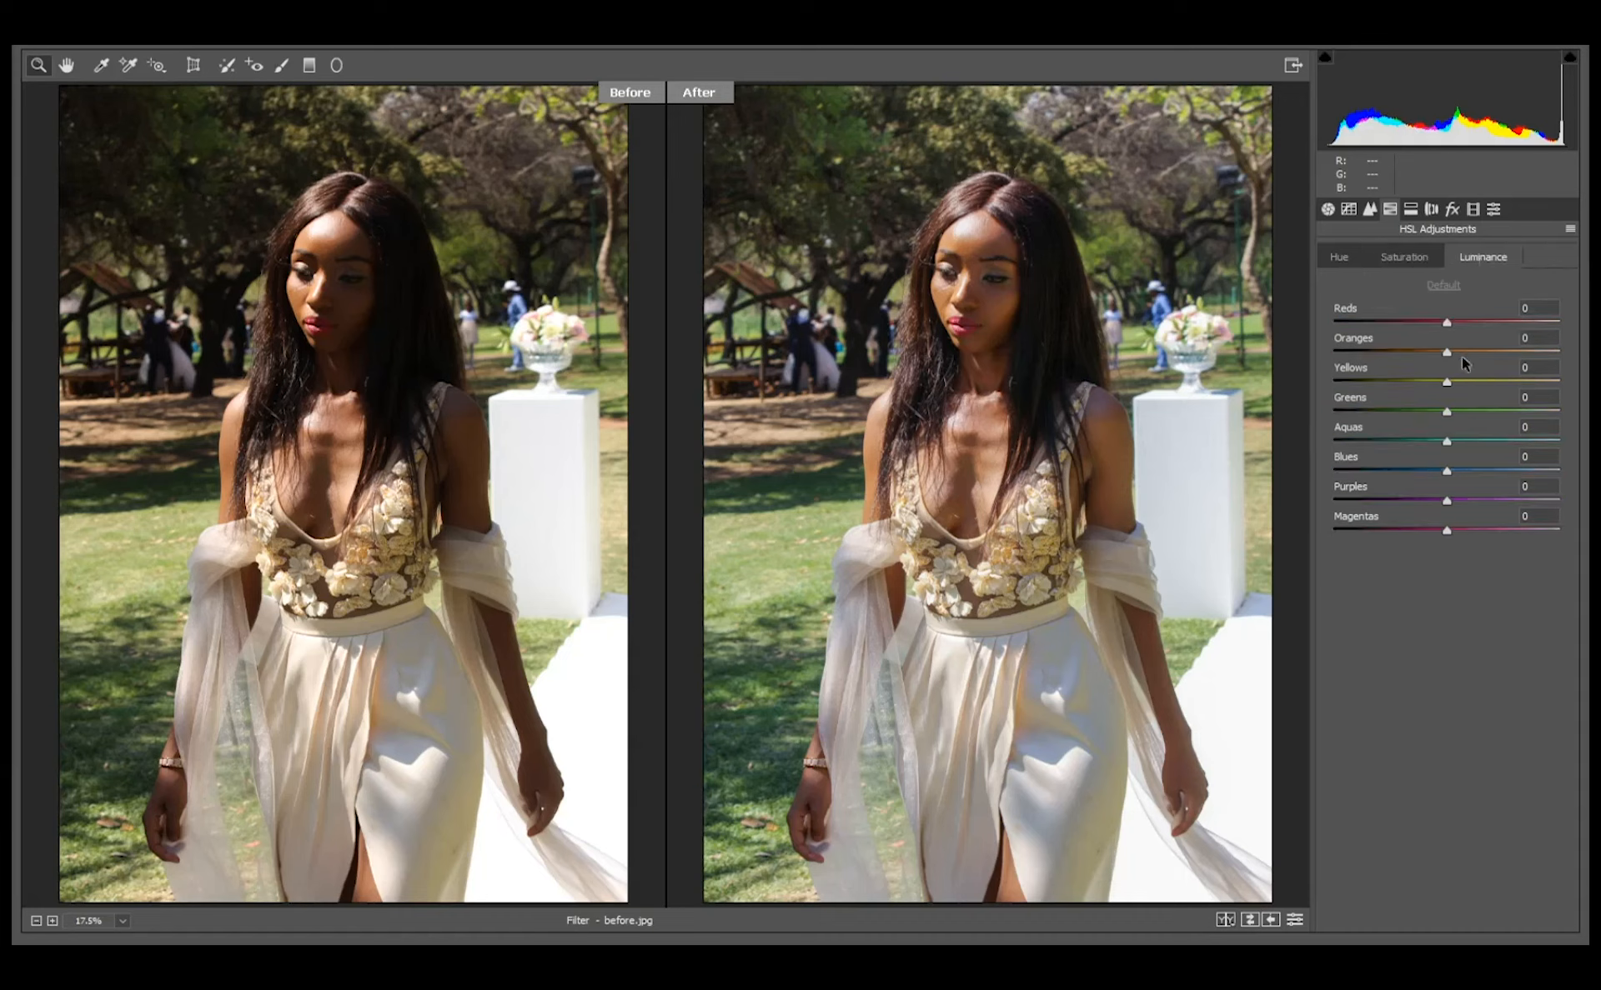
left_click_drag(1445, 323, 1462, 321)
Step: Shift the Reds hue slightly toward orange for the lips, testing the Magentas, Purples and Oranges hues as well
left_click_drag(948, 330, 1091, 336)
left_click_drag(1158, 385, 980, 423)
left_click(1335, 258)
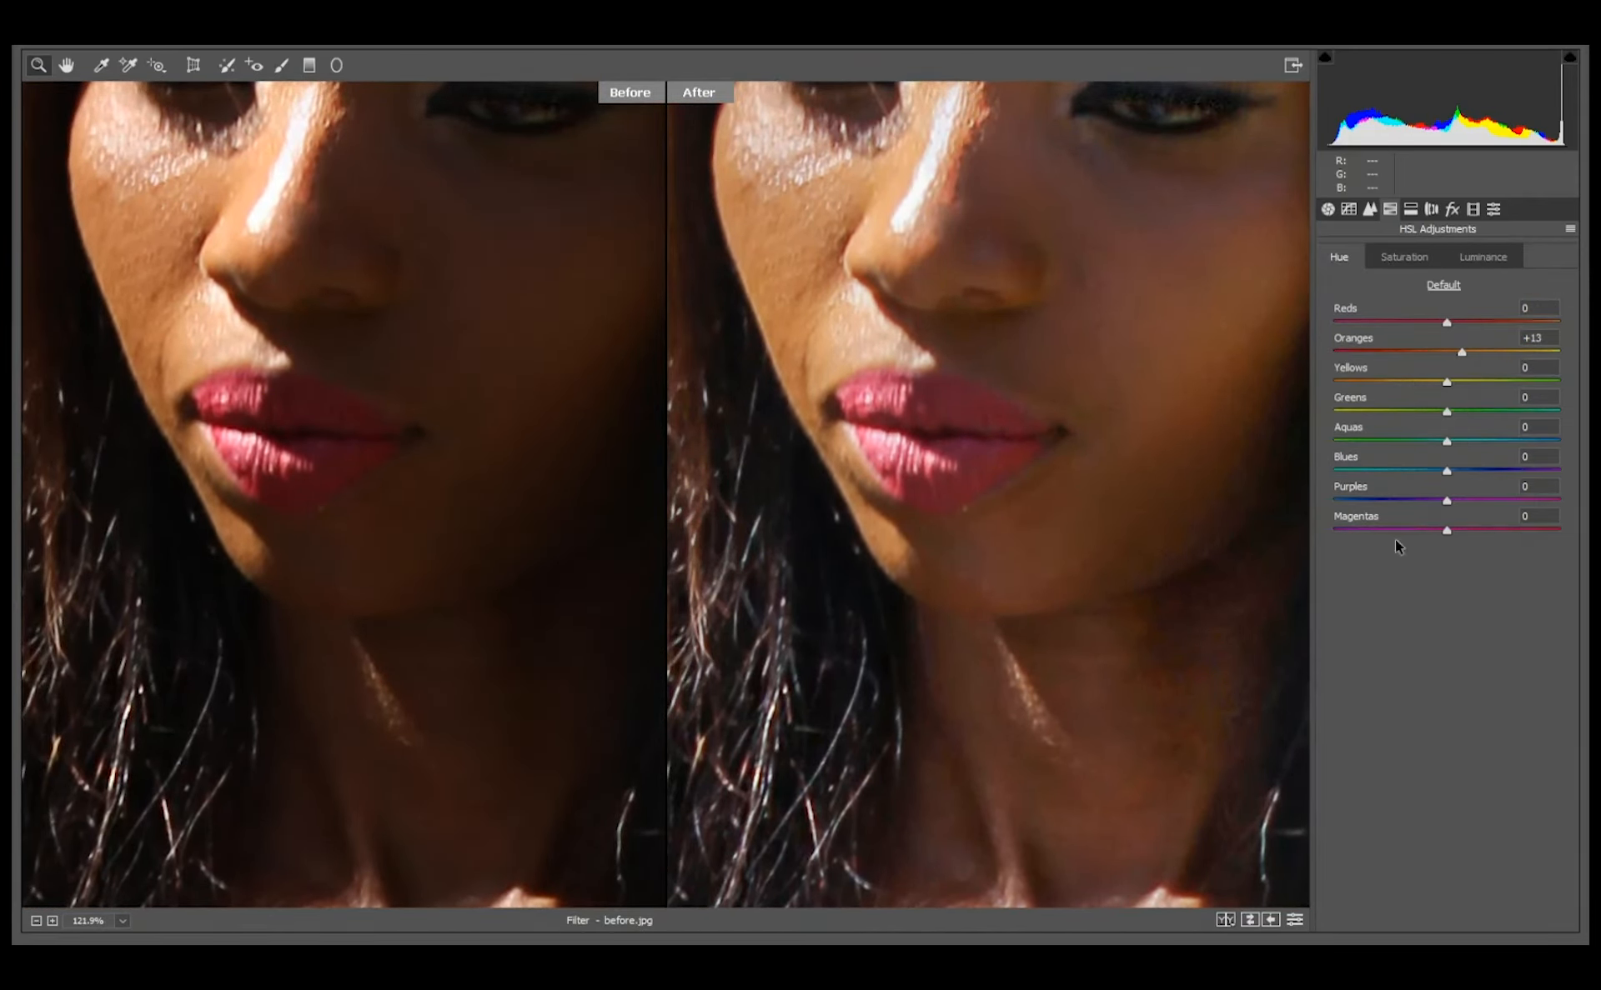
mouse_move(1448, 529)
left_mouse_down()
mouse_move(1481, 534)
mouse_move(1389, 531)
mouse_move(1466, 529)
mouse_move(1447, 530)
left_mouse_up()
mouse_move(1448, 323)
left_mouse_down()
mouse_move(1342, 335)
mouse_move(1452, 322)
left_mouse_up()
left_click_drag(1447, 499, 1415, 498)
double_click(1459, 497)
left_click_drag(1459, 352, 1391, 350)
double_click(1379, 350)
left_click_drag(1445, 321, 1458, 322)
Step: Apply the Camera Raw edits, fit the image in view, and compare the Sharp copy layer with the Background layer
key("ctrl+0")
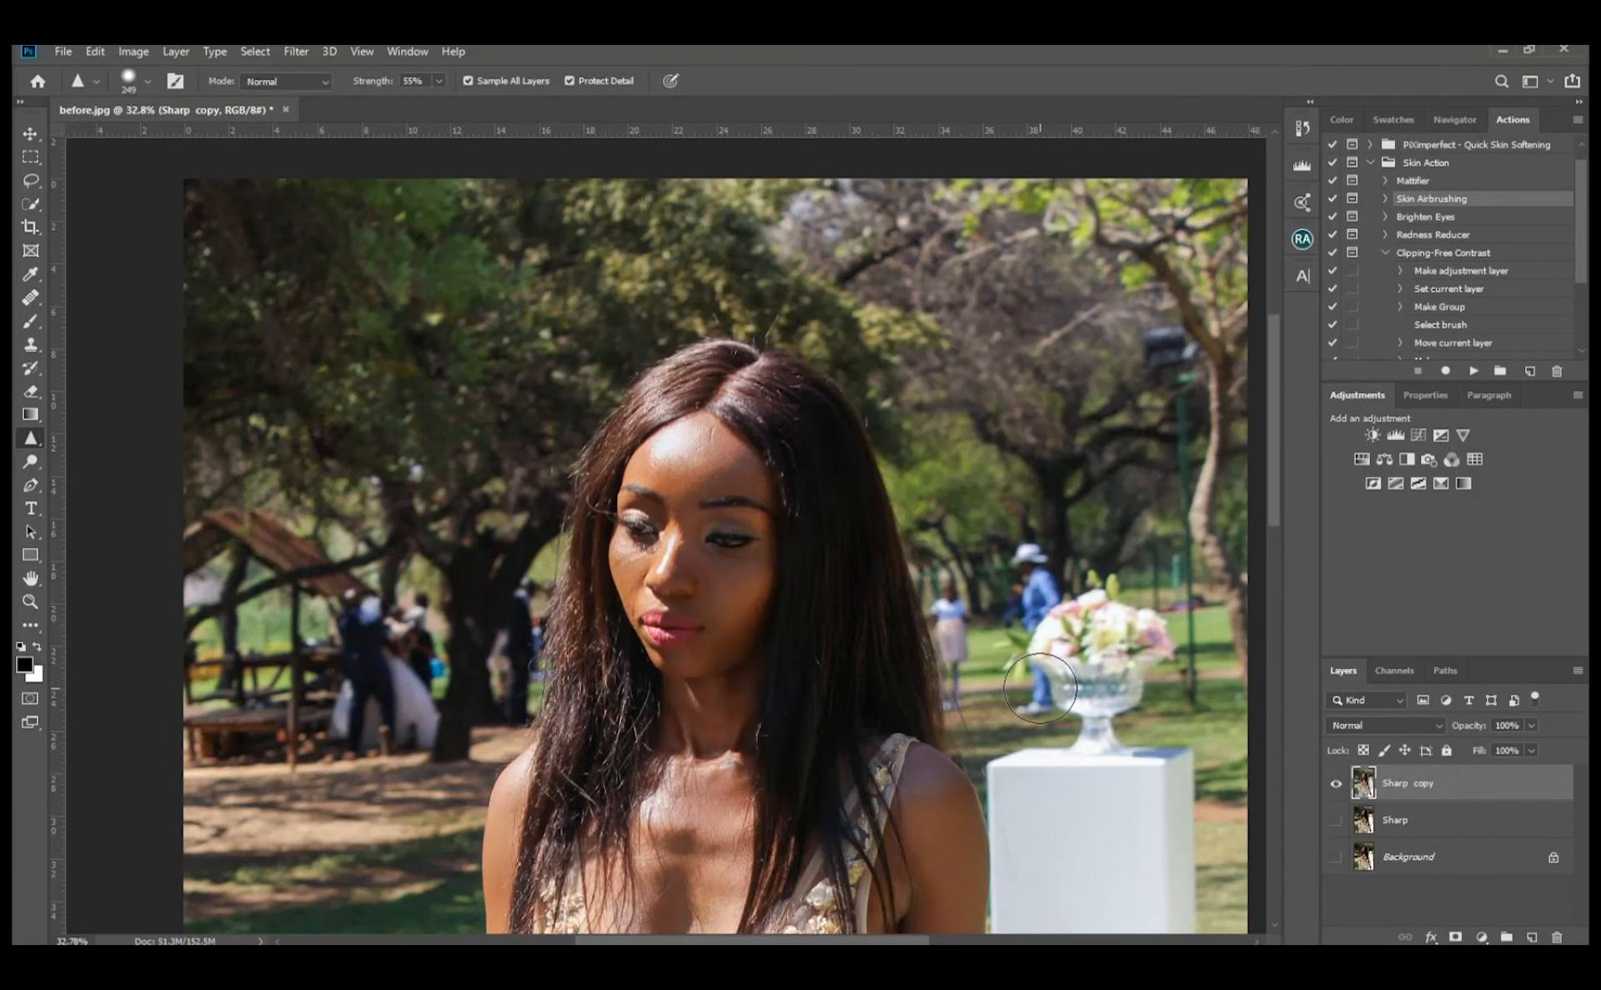
key("ctrl+0")
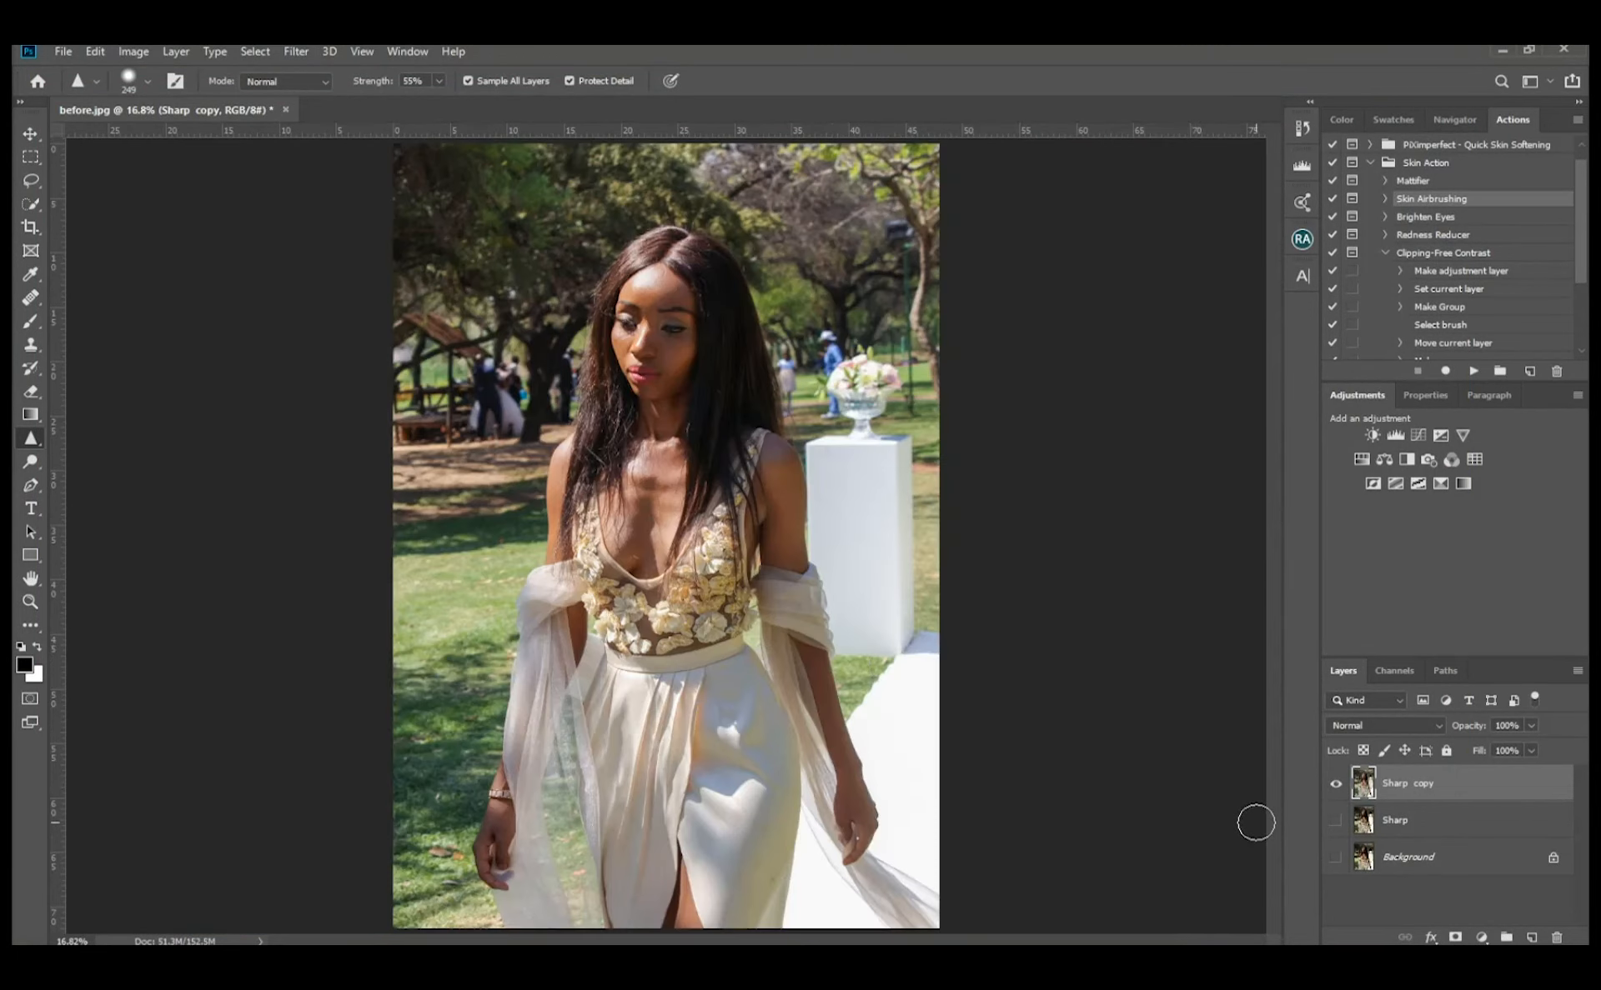
left_click(1339, 861, "alt")
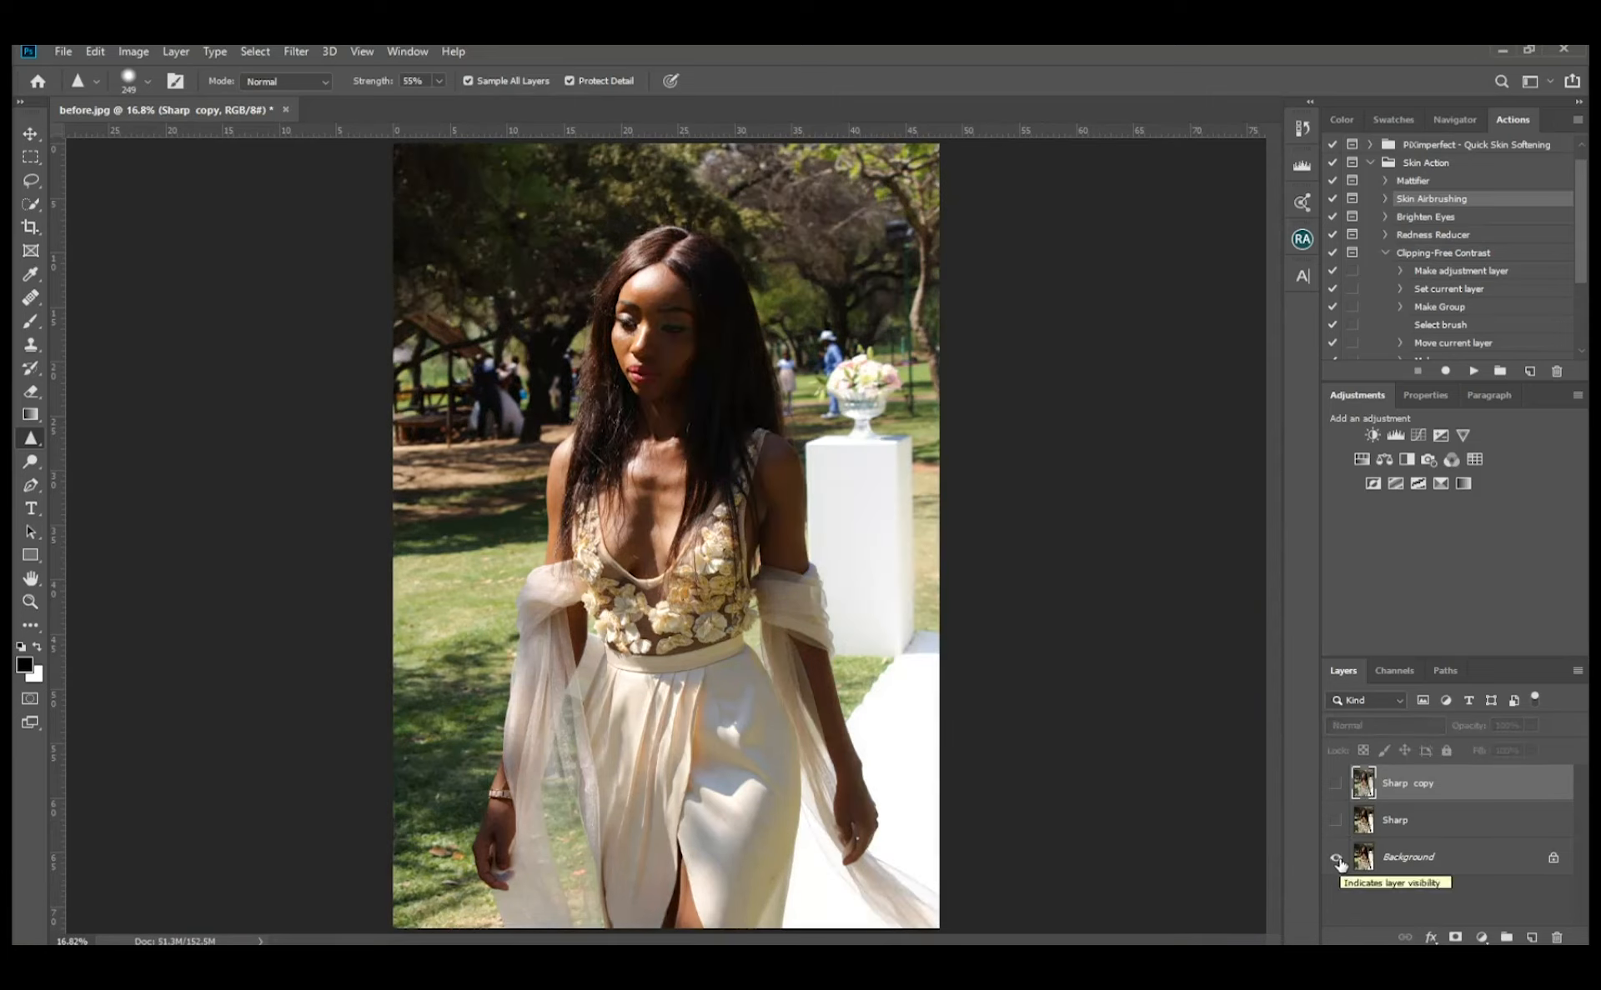
left_click(1336, 784)
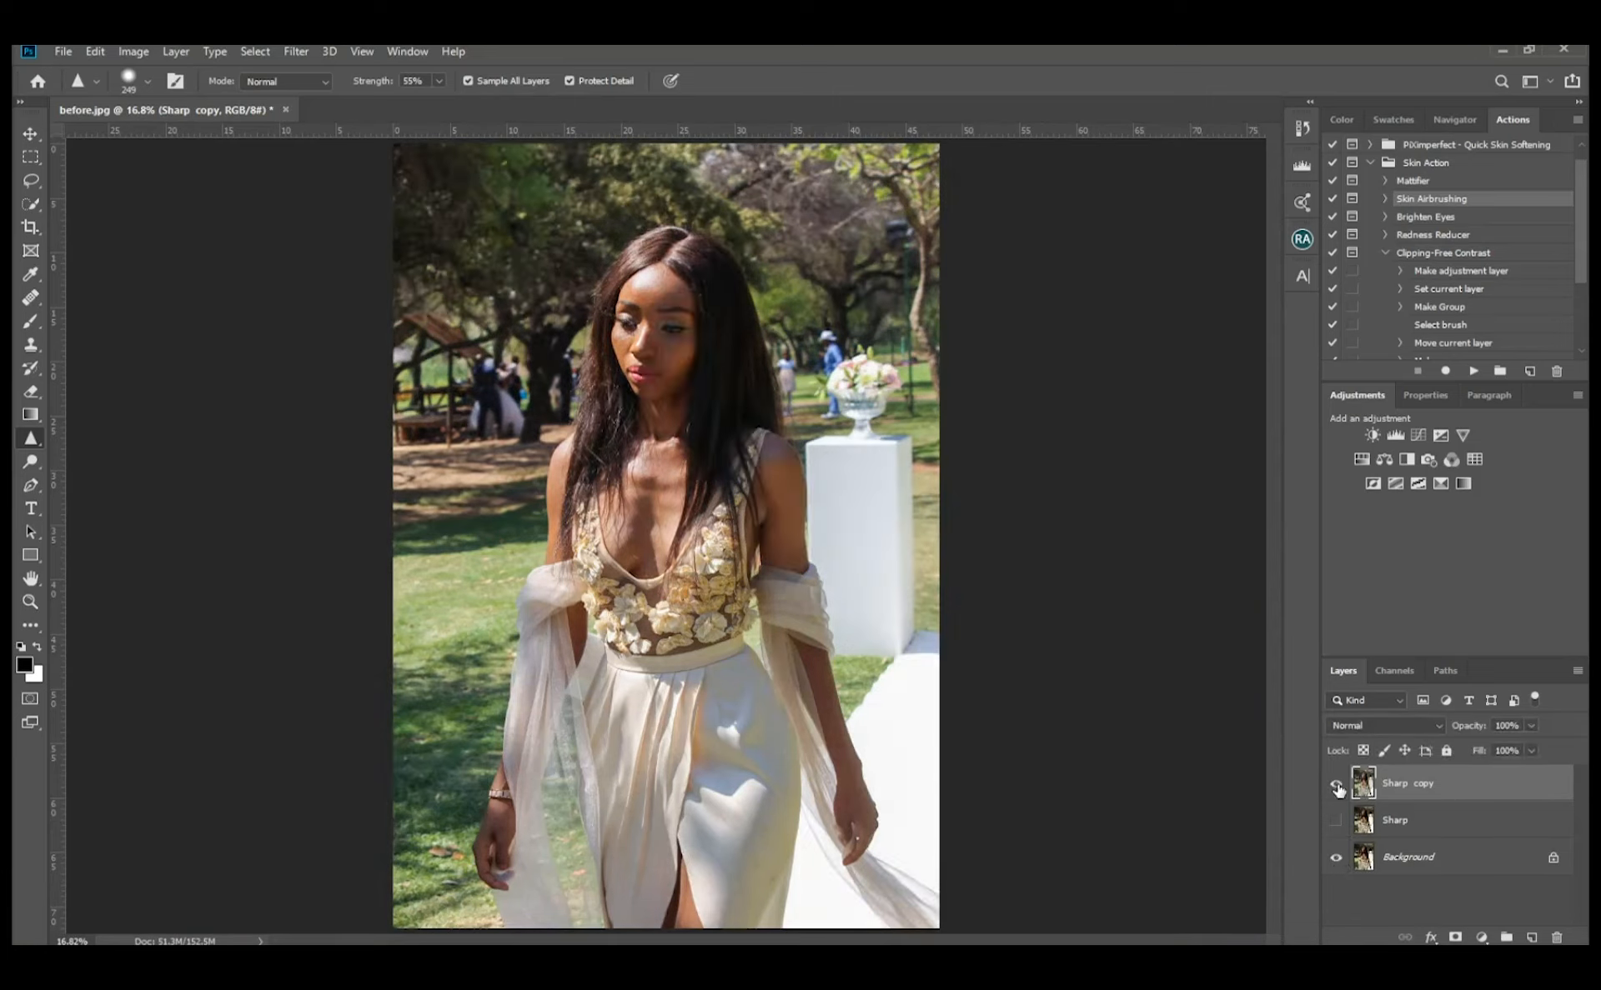